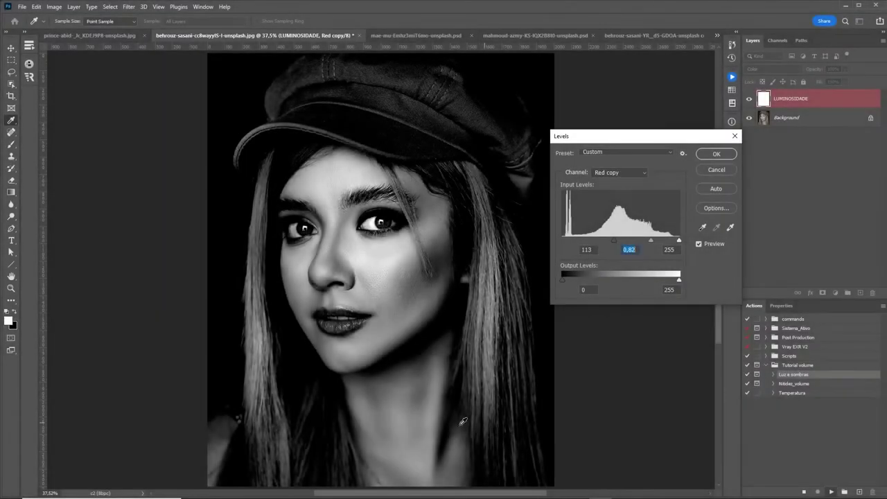
# Set the Levels black input to 125 and the Luzes Levels white input to 205.
pyautogui.moveTo(615, 241); pyautogui.dragTo(619, 241)
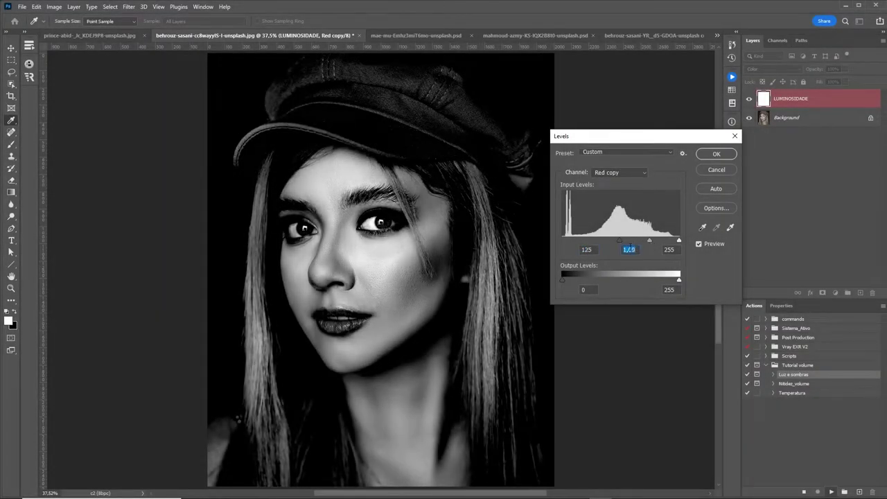
pyautogui.press('Return')
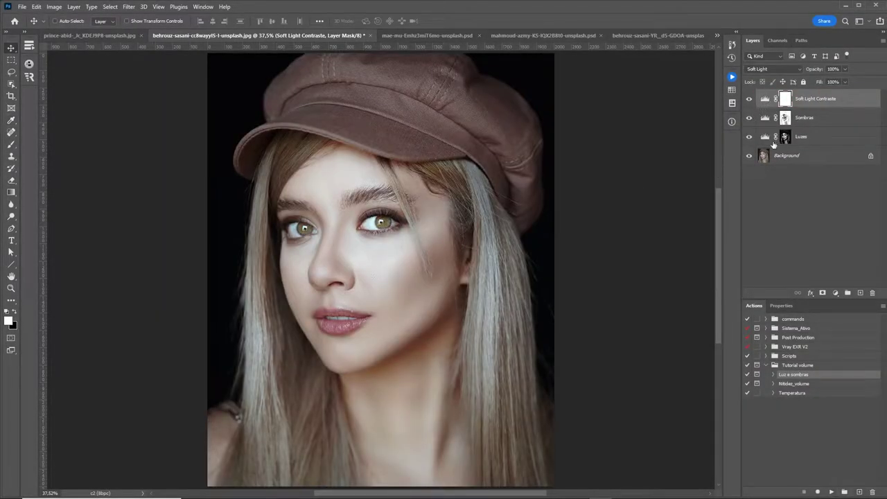
pyautogui.click(765, 137)
pyautogui.moveTo(873, 404); pyautogui.dragTo(853, 405)
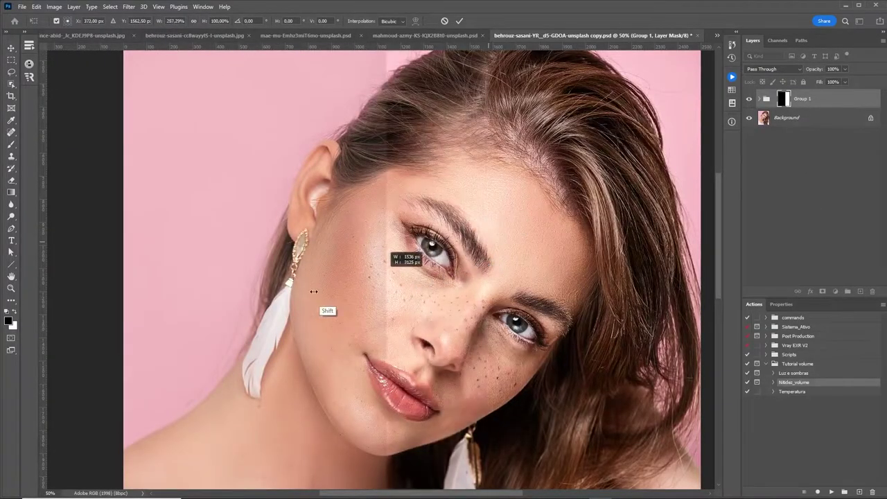
# Move the before/after split mask edge across the portrait and the room image.
pyautogui.moveTo(314, 292); pyautogui.dragTo(524, 281)
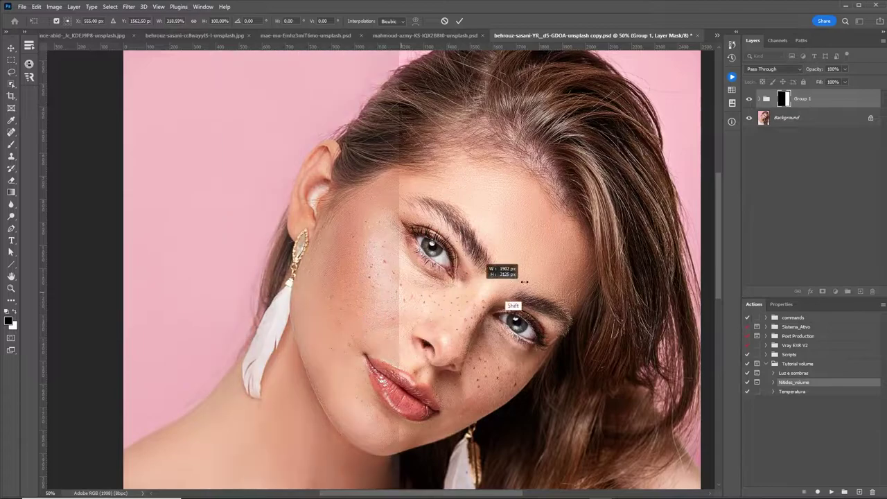
pyautogui.moveTo(524, 281); pyautogui.dragTo(346, 240)
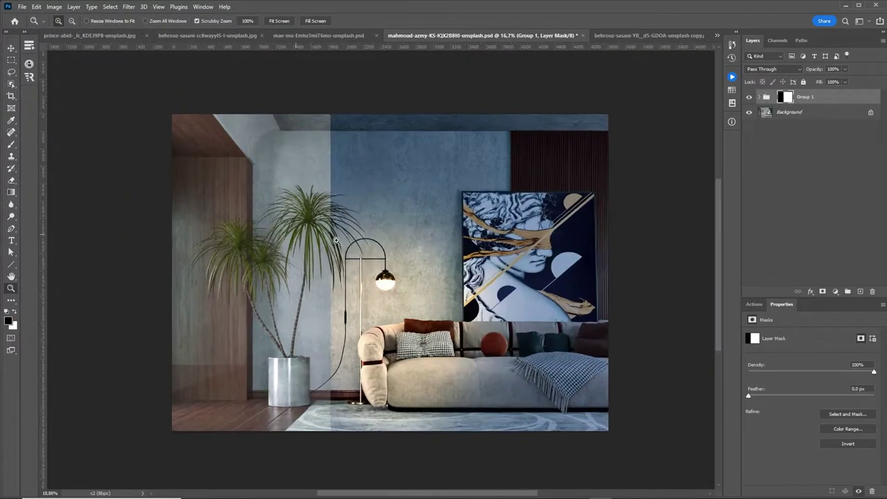
pyautogui.moveTo(415, 280); pyautogui.dragTo(451, 280)
pyautogui.hotkey('ctrl', 't')
pyautogui.moveTo(82, 270)
pyautogui.mouseDown()
pyautogui.moveTo(110, 294)
pyautogui.moveTo(158, 254)
pyautogui.moveTo(328, 257)
pyautogui.mouseUp()
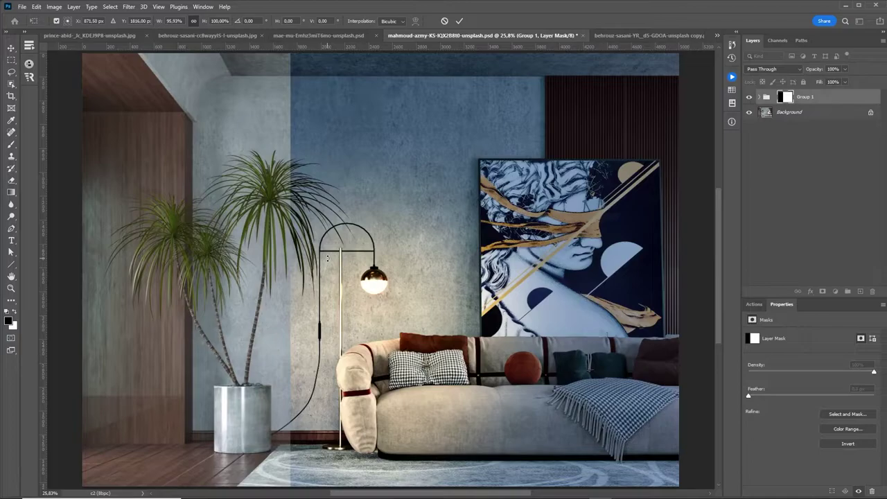
pyautogui.press('Return')
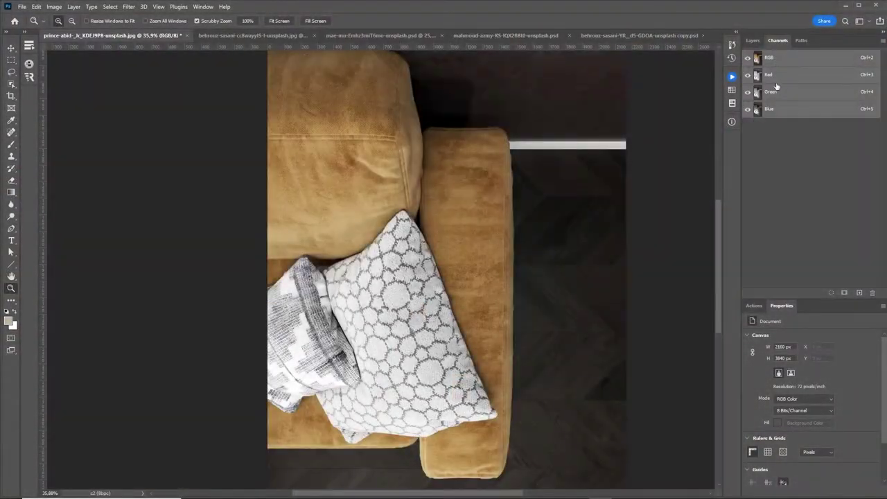
pyautogui.click(781, 77)
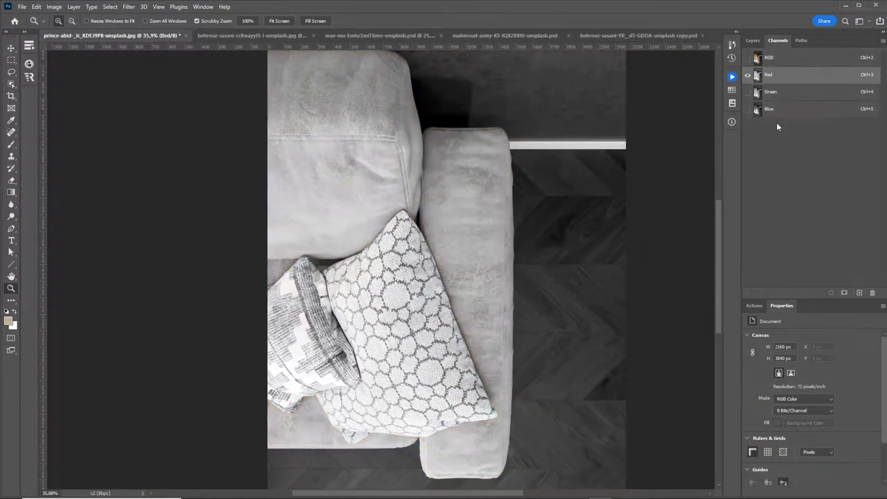
pyautogui.click(783, 93)
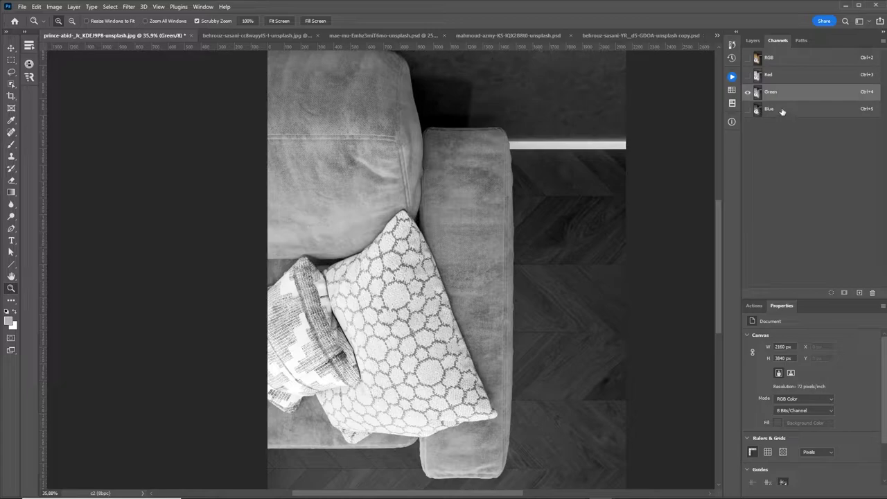
pyautogui.click(781, 111)
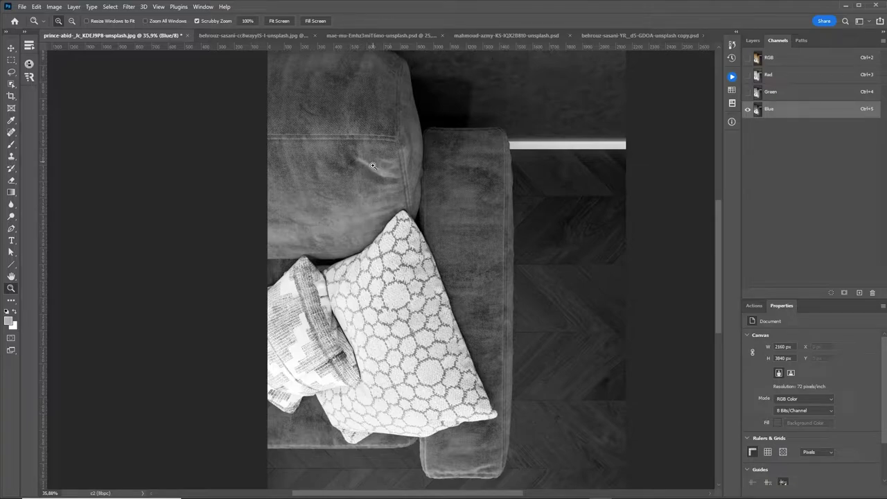
pyautogui.click(770, 57)
pyautogui.click(752, 40)
pyautogui.click(835, 292)
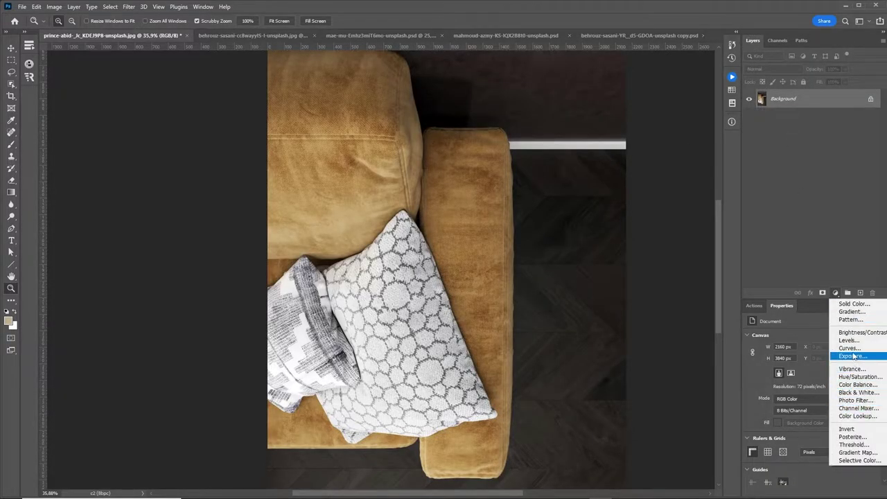
pyautogui.click(846, 357)
pyautogui.press('Right')
pyautogui.press('Right')
pyautogui.press('Right')
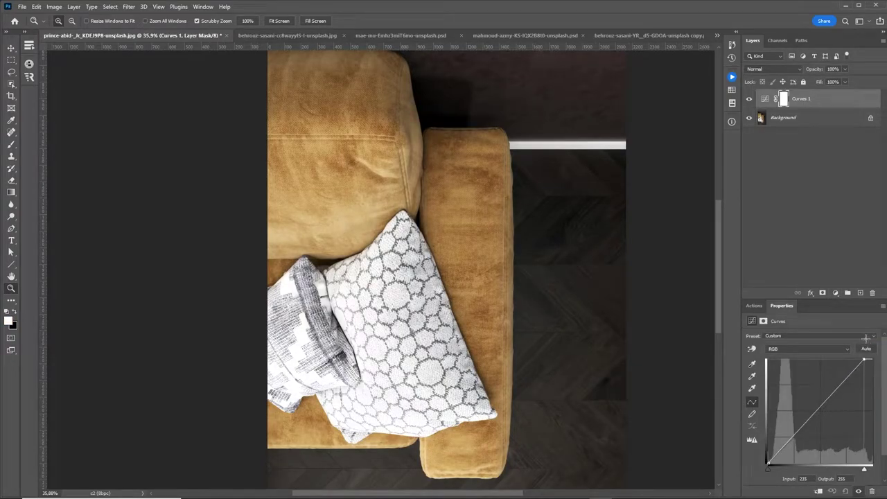
pyautogui.press('Right')
pyautogui.press('Right')
pyautogui.press('Right')
pyautogui.hotkey('shift', 'Right')
pyautogui.hotkey('shift', 'Right')
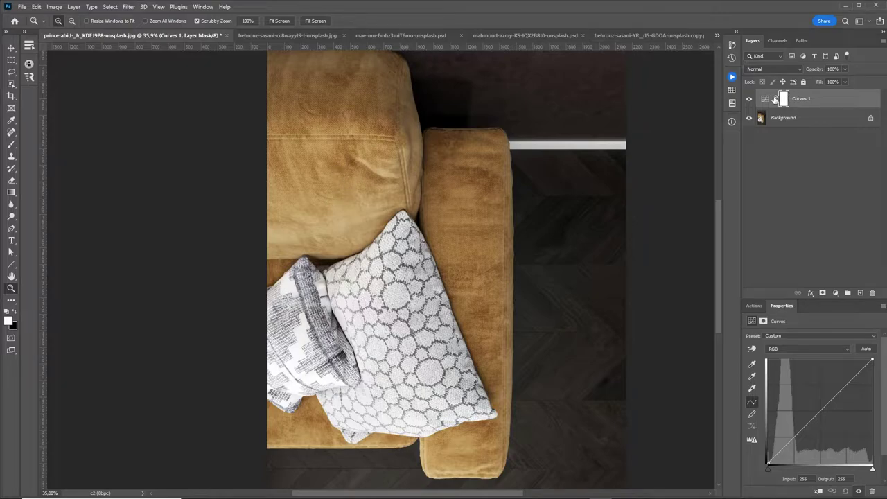
pyautogui.moveTo(796, 99); pyautogui.dragTo(872, 292)
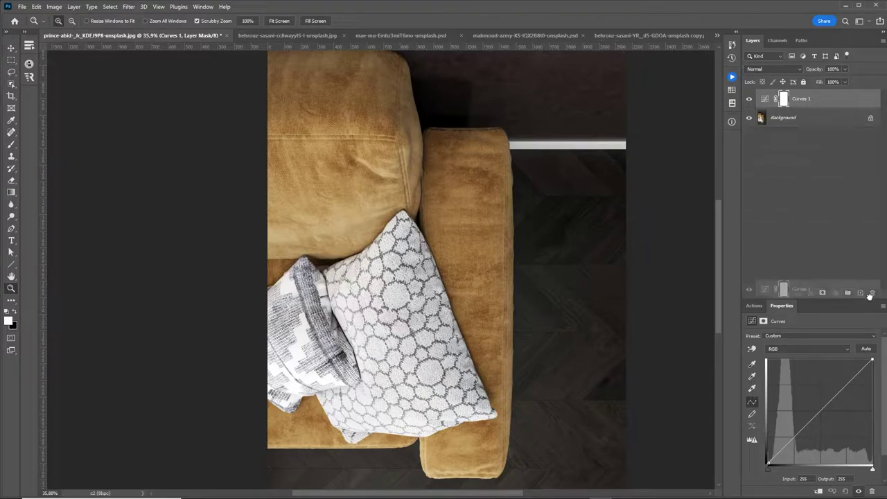
# Compare the Red, Green and Blue channels, then load the Blue channel as a selection.
pyautogui.click(777, 40)
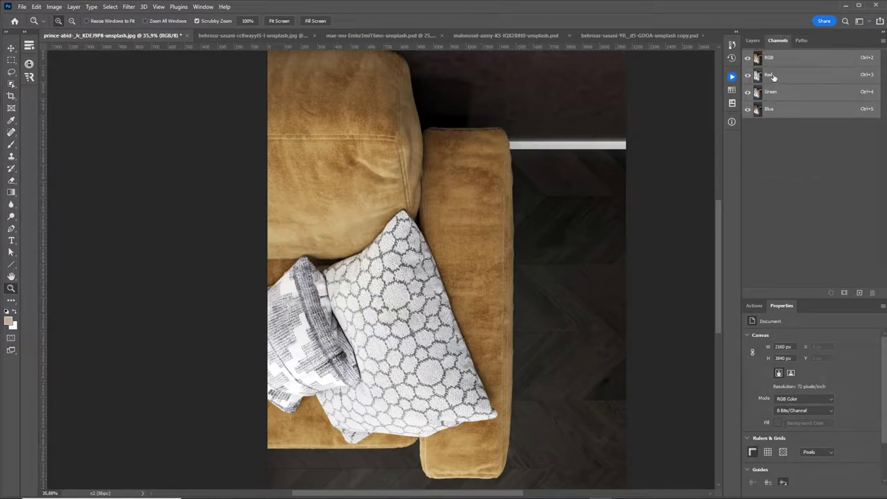
pyautogui.click(773, 75)
pyautogui.click(773, 91)
pyautogui.click(781, 109)
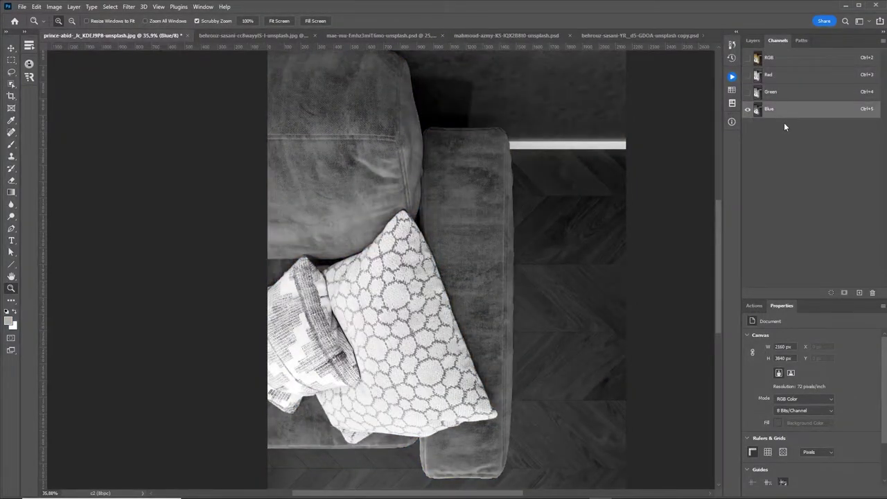
pyautogui.click(769, 92)
pyautogui.click(759, 111)
pyautogui.keyDown('ctrl'); pyautogui.click(758, 111); pyautogui.keyUp('ctrl')
# Add a Curves adjustment layer masked by the Blue selection and view its mask alone.
pyautogui.click(752, 41)
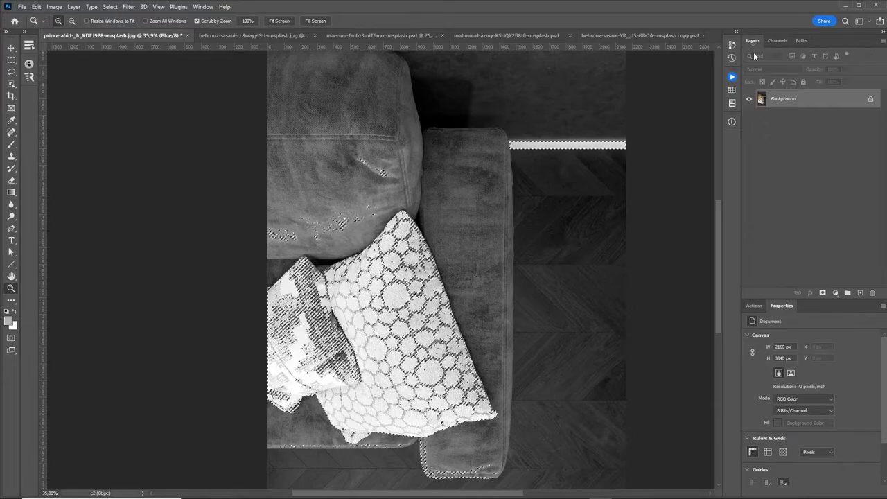
pyautogui.click(835, 293)
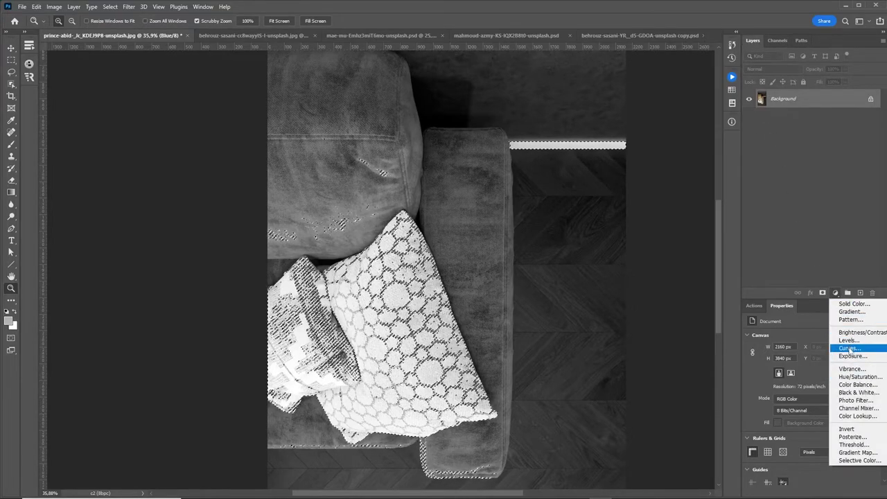
pyautogui.click(848, 348)
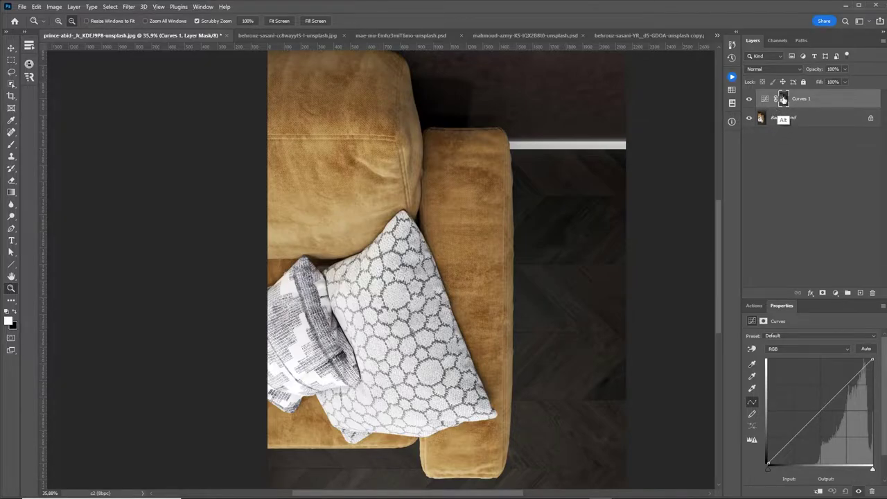
pyautogui.keyDown('alt'); pyautogui.click(783, 99); pyautogui.keyUp('alt')
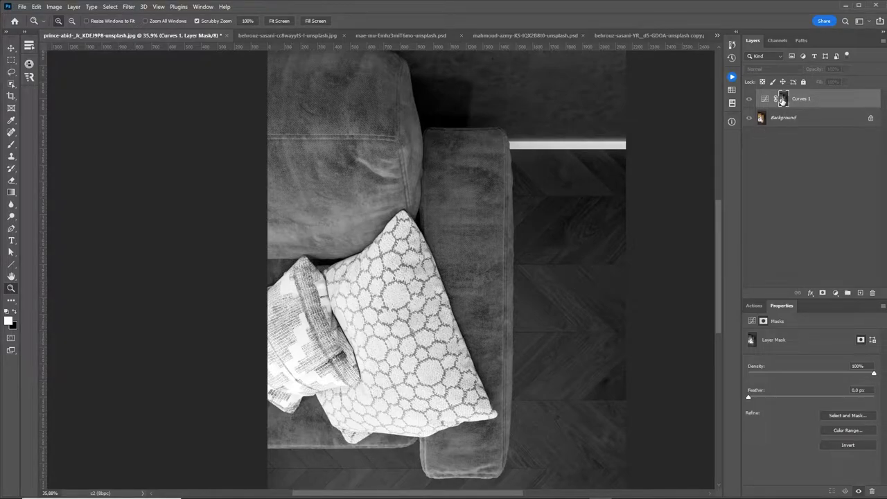
# Pull the Curves white input to 221 to brighten the highlights.
pyautogui.click(766, 99)
pyautogui.moveTo(872, 359); pyautogui.dragTo(856, 359)
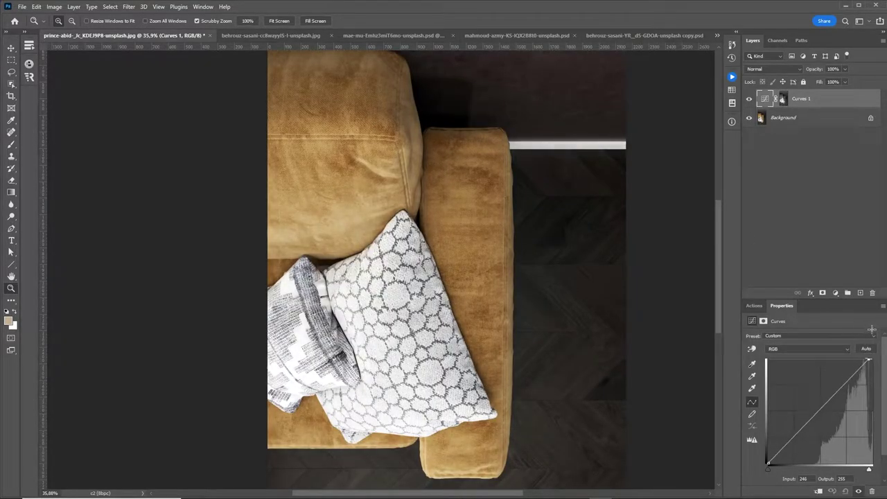
pyautogui.moveTo(856, 360)
pyautogui.mouseDown()
pyautogui.moveTo(872, 359)
pyautogui.moveTo(859, 361)
pyautogui.mouseUp()
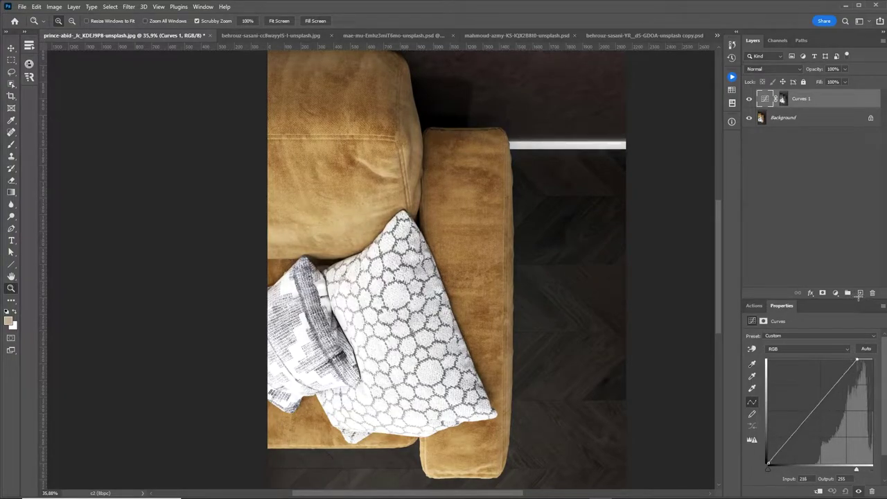
pyautogui.click(790, 117)
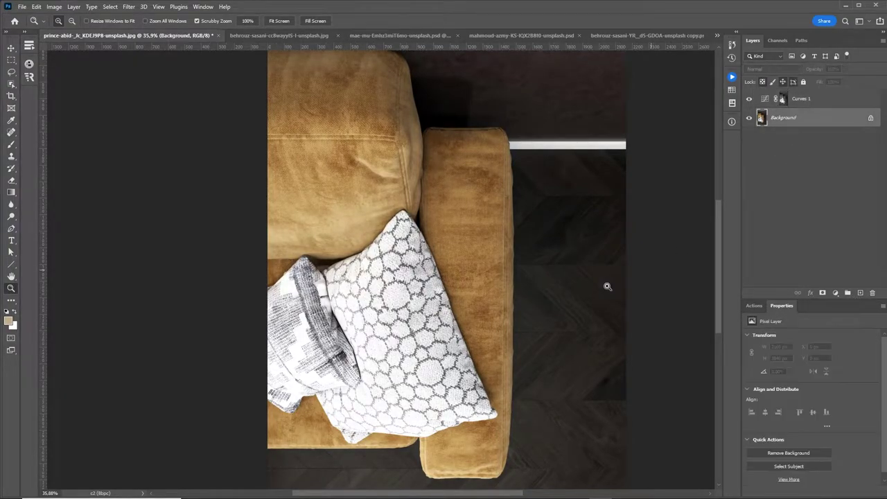
# Select the pillows with Object Selection and fill that area of the Curves mask black.
pyautogui.click(11, 84)
pyautogui.click(357, 280)
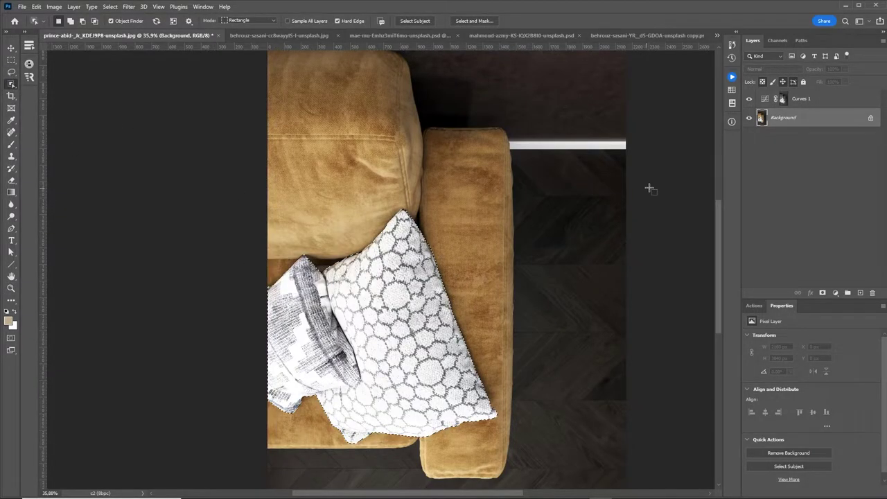
pyautogui.click(770, 114)
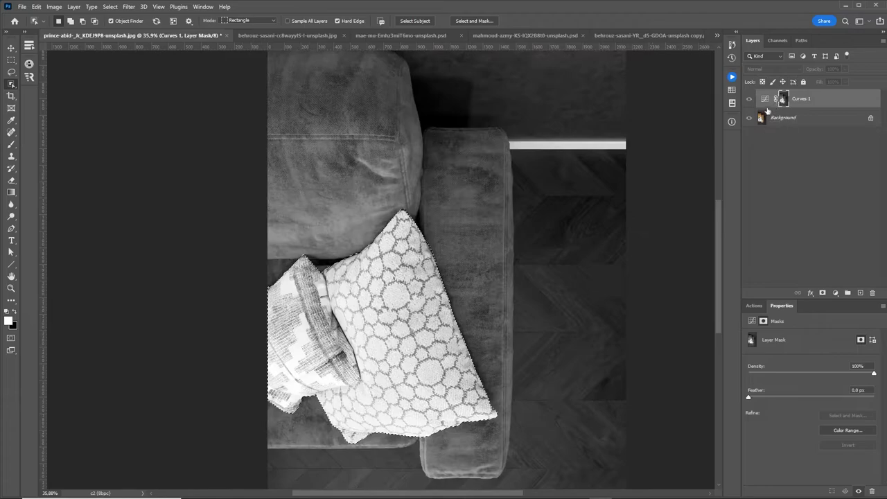
pyautogui.press('Delete')
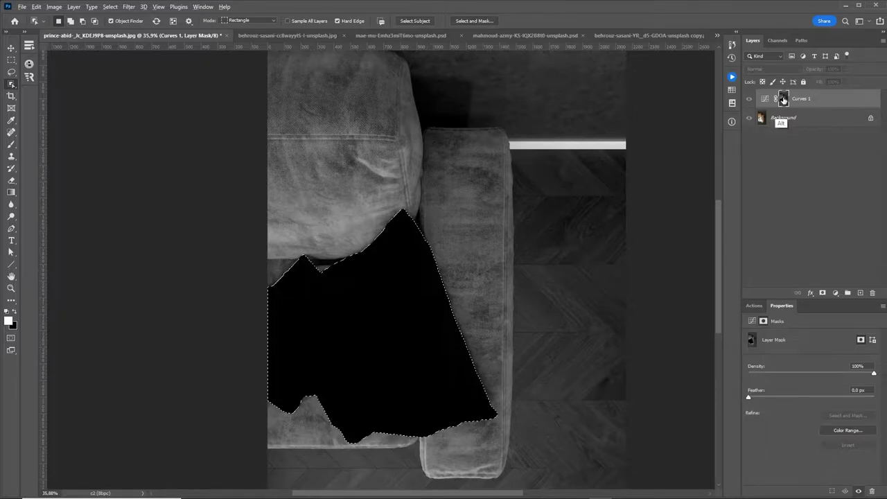
# Lower the Curves white point further, toggling the layer to compare before and after.
pyautogui.keyDown('alt'); pyautogui.click(783, 99); pyautogui.keyUp('alt')
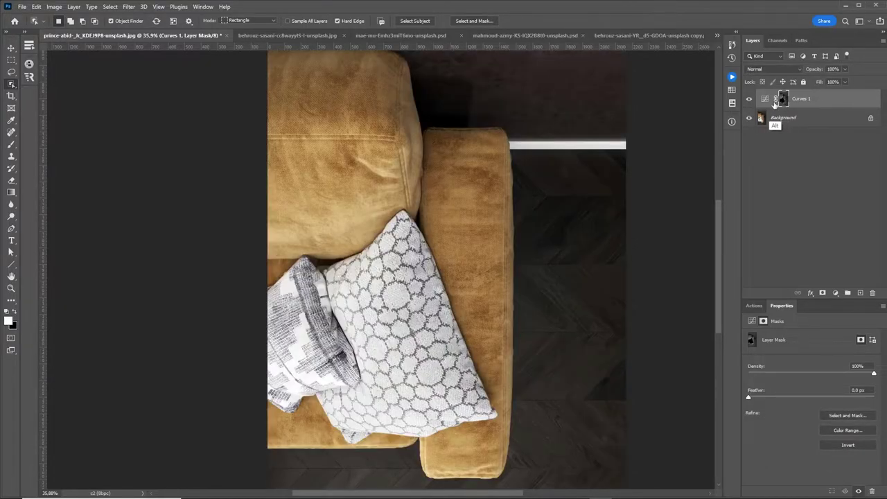
pyautogui.click(764, 99)
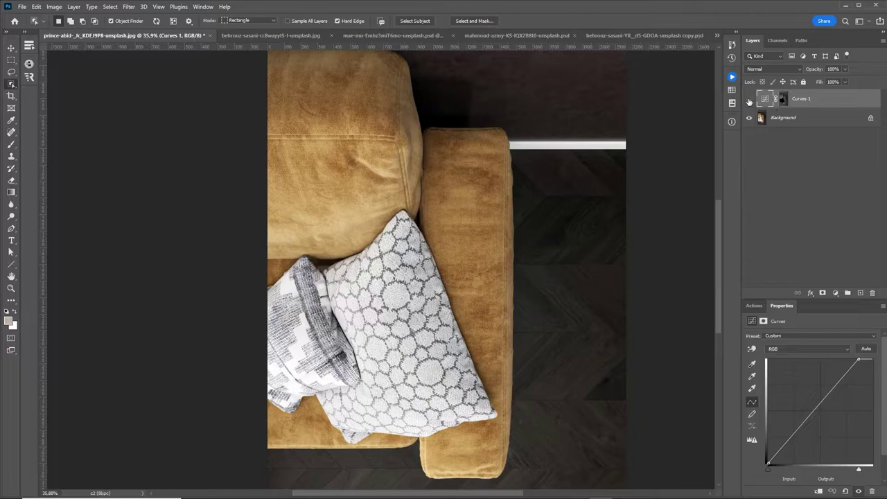
pyautogui.click(749, 99)
pyautogui.click(748, 99)
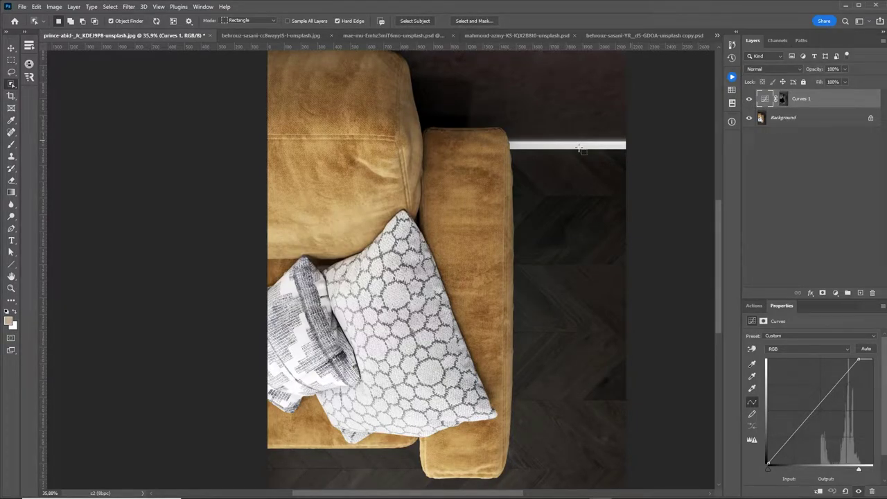
pyautogui.moveTo(857, 359); pyautogui.dragTo(844, 360)
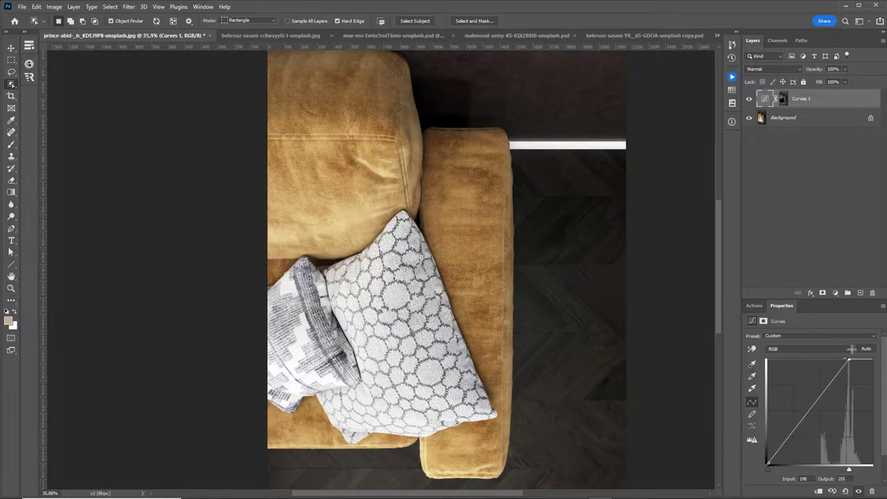
pyautogui.click(748, 100)
pyautogui.click(748, 99)
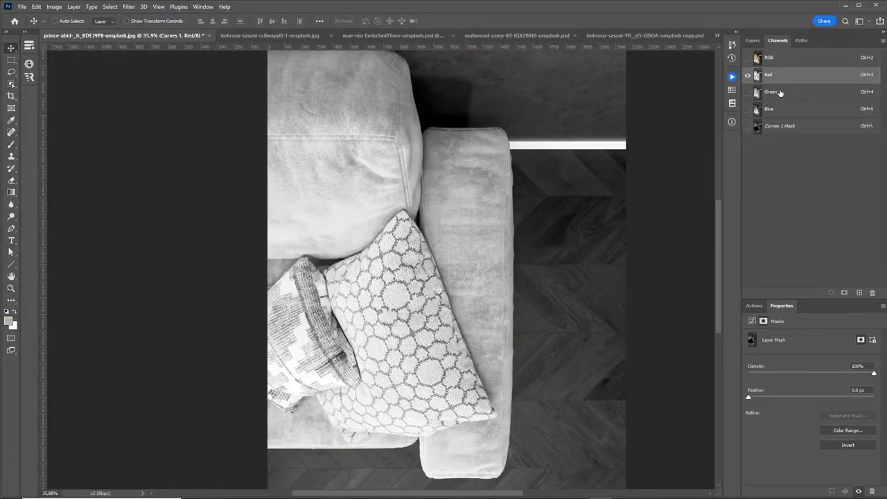
# Review the Green and Blue channels, delete Curves 1, and switch to the portrait document.
pyautogui.click(779, 92)
pyautogui.click(778, 111)
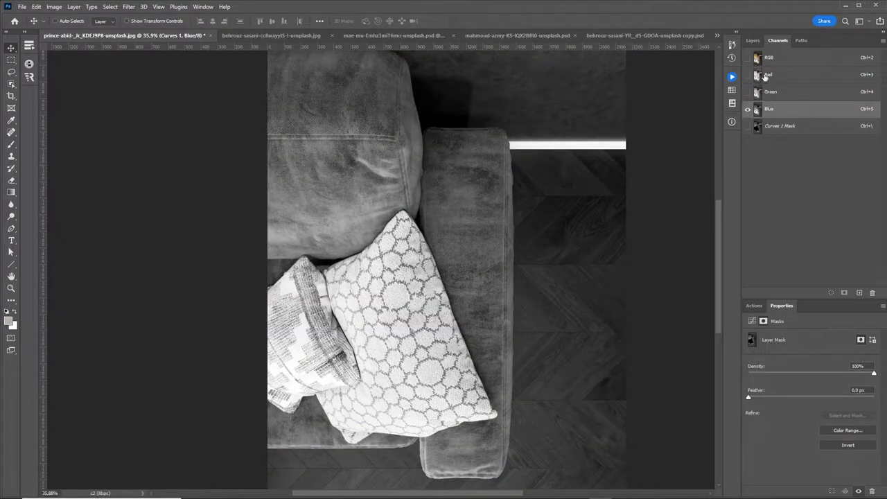
pyautogui.click(752, 40)
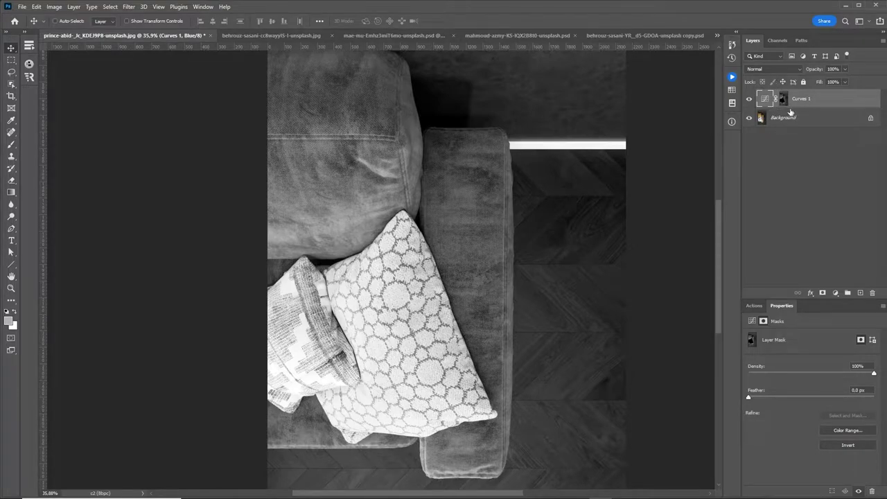
pyautogui.moveTo(766, 99); pyautogui.dragTo(871, 293)
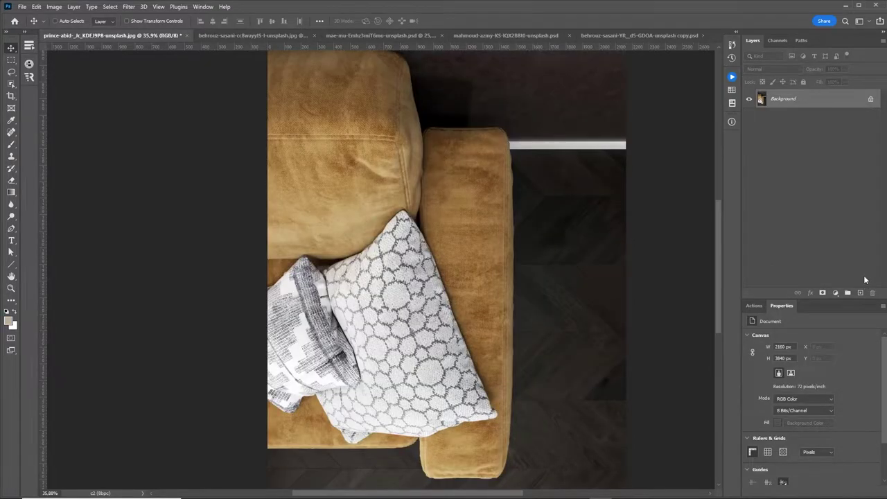
pyautogui.click(253, 36)
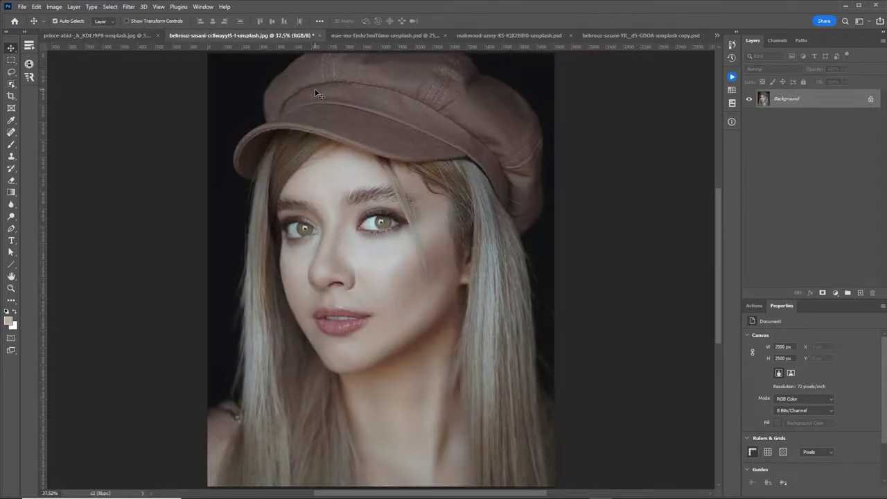
# Select the Luz e sombras action in the Tutorial volume set of the Actions panel.
pyautogui.click(753, 306)
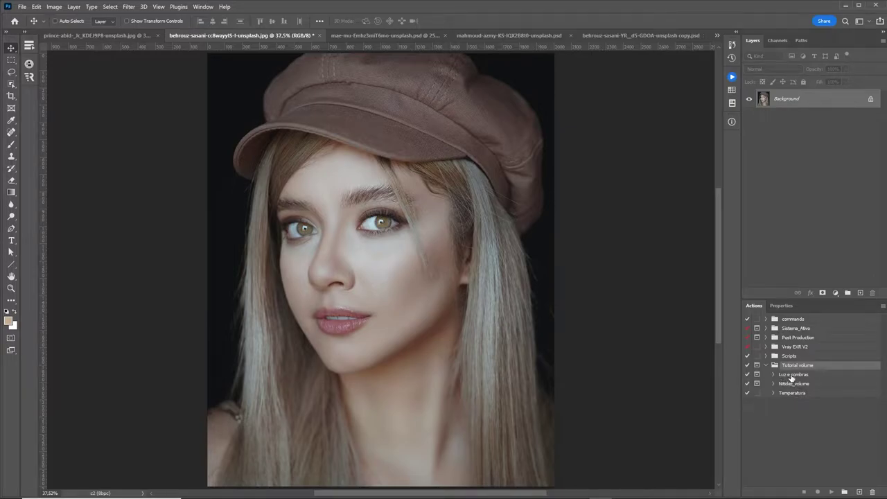
pyautogui.click(794, 375)
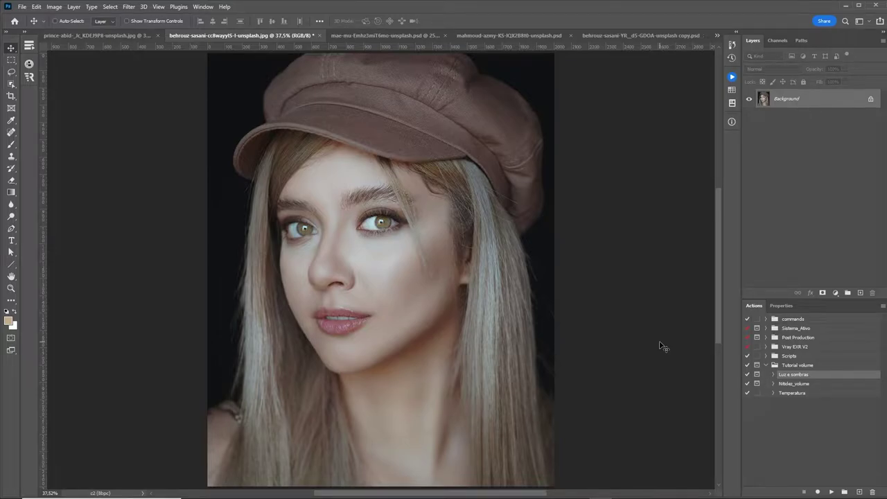
# Run Luz e sombras with its Levels set to white 255 and black 125.
pyautogui.click(831, 491)
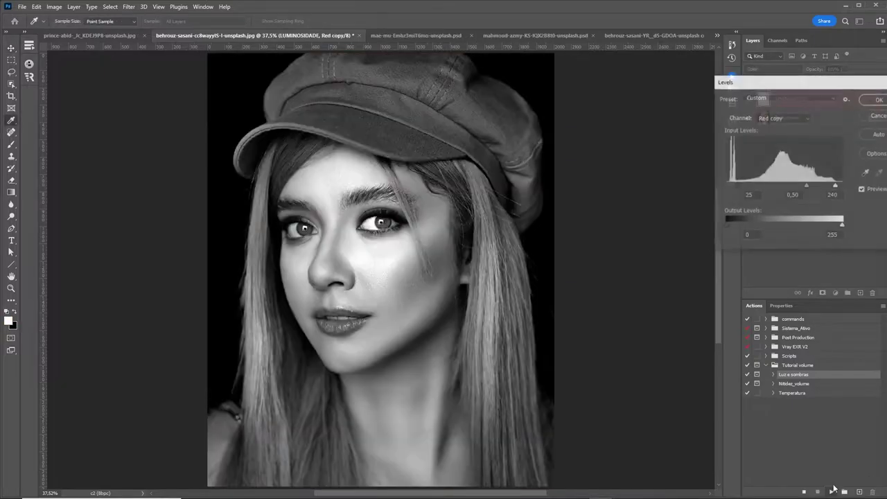
pyautogui.moveTo(645, 154); pyautogui.dragTo(635, 138)
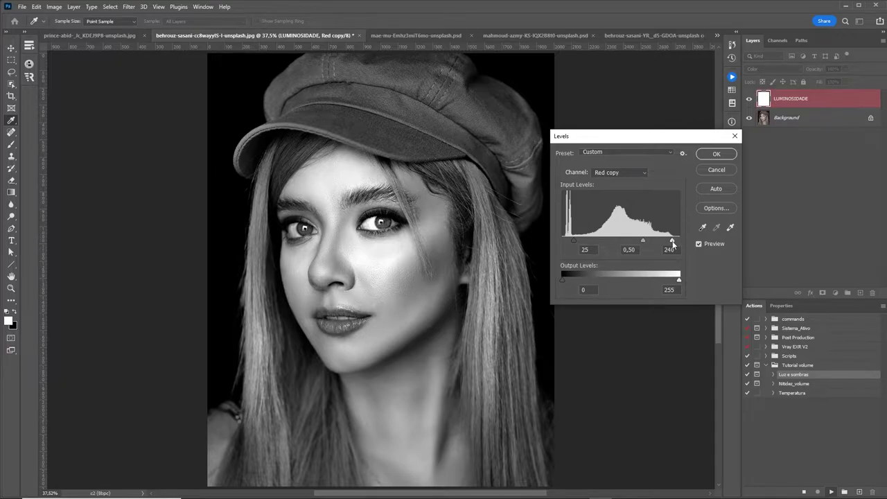
pyautogui.moveTo(671, 240); pyautogui.dragTo(679, 240)
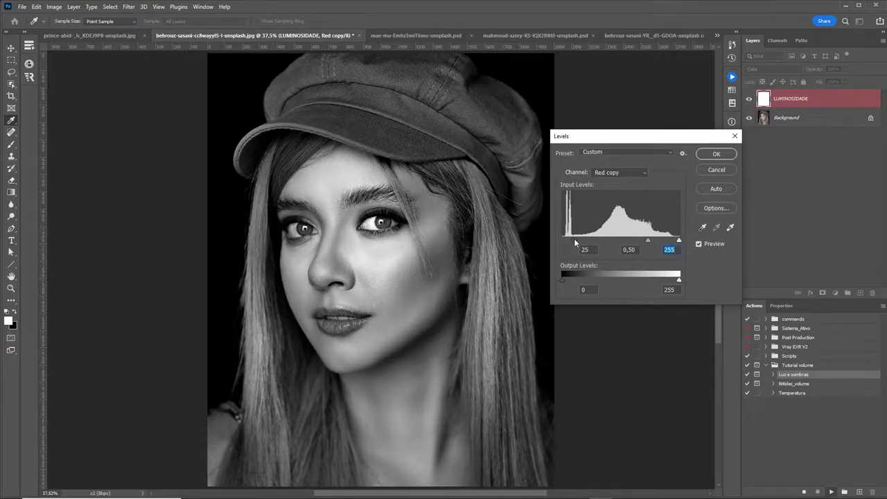
pyautogui.moveTo(574, 240); pyautogui.dragTo(650, 240)
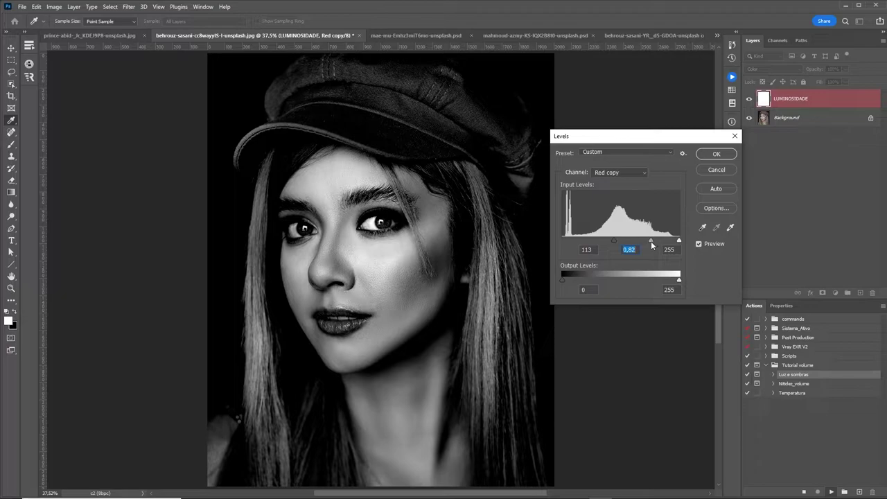
pyautogui.moveTo(616, 244); pyautogui.dragTo(649, 242)
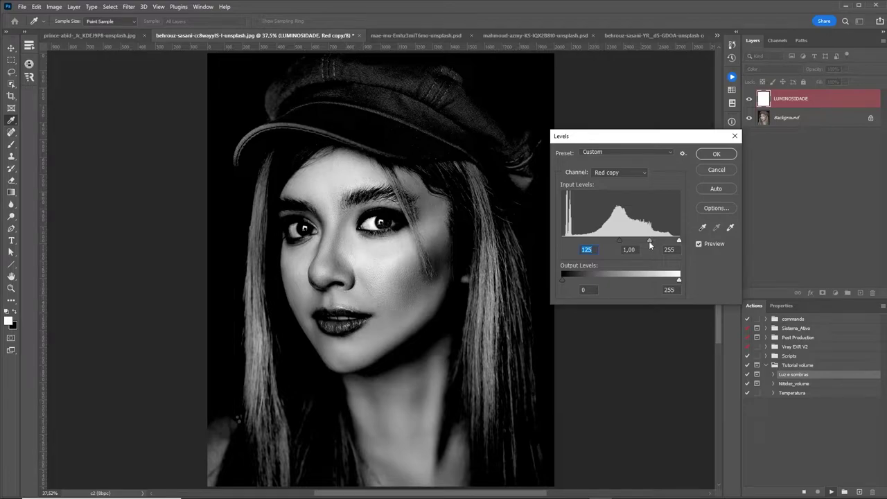
pyautogui.click(649, 241)
pyautogui.click(716, 154)
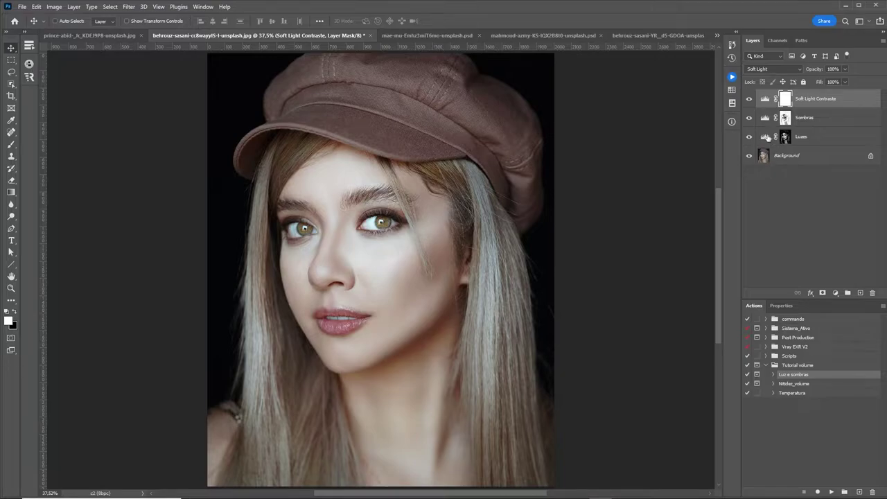
# Compare Luzes on and off, lower its white input to 204, then show its mask alone.
pyautogui.click(765, 137)
pyautogui.click(749, 137)
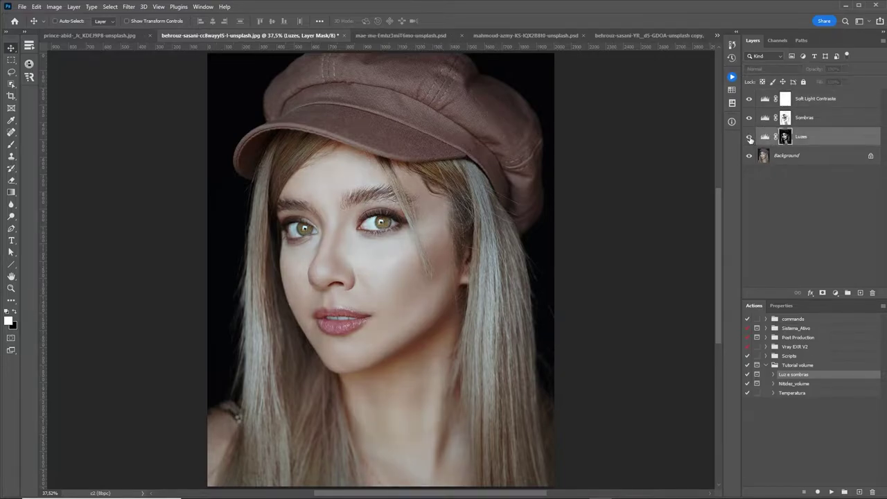
pyautogui.click(749, 137)
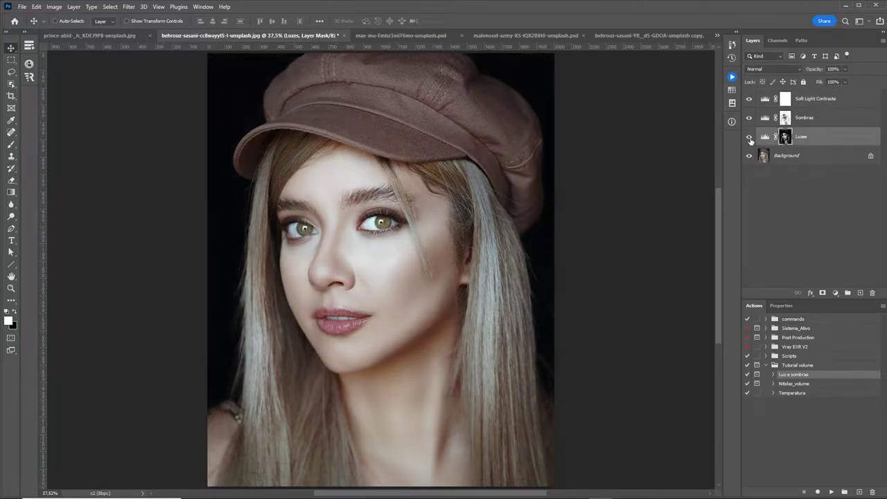
pyautogui.click(749, 137)
pyautogui.click(748, 138)
pyautogui.click(765, 138)
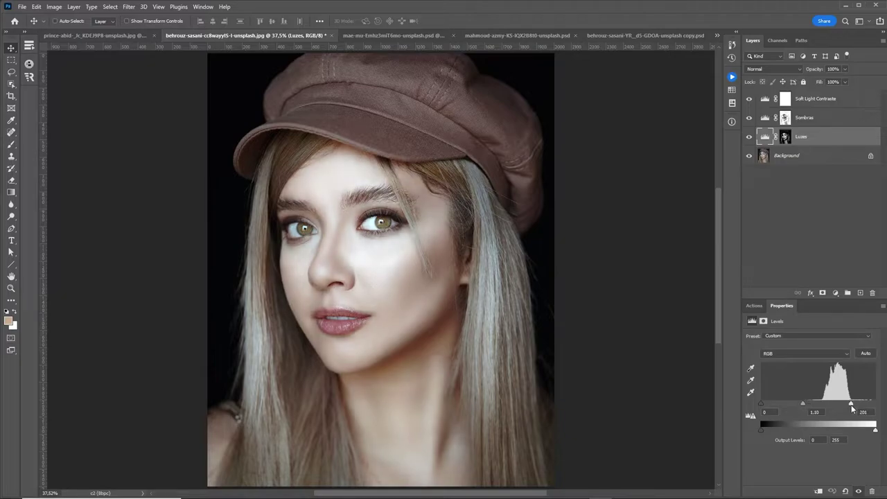
pyautogui.moveTo(863, 404); pyautogui.dragTo(854, 405)
pyautogui.keyDown('alt'); pyautogui.click(785, 136); pyautogui.keyUp('alt')
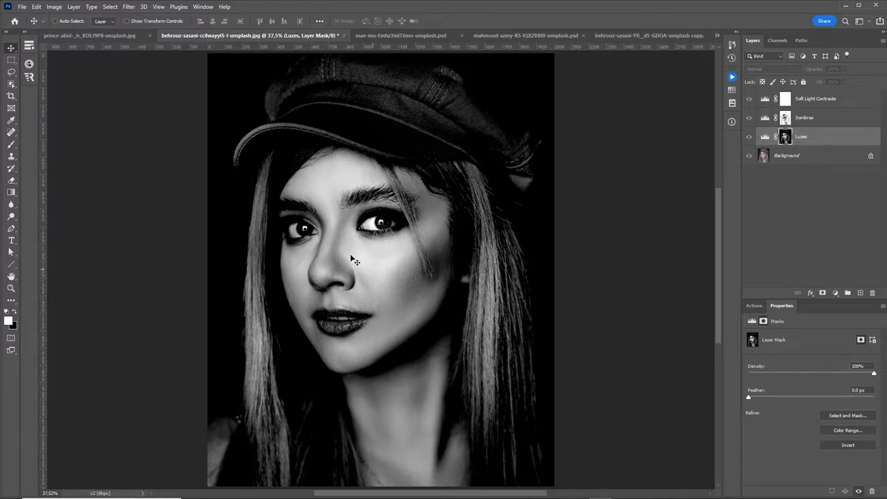
# Set the brush to Darken mode and sample the cheek's grey tone while zoomed in.
pyautogui.press('b')
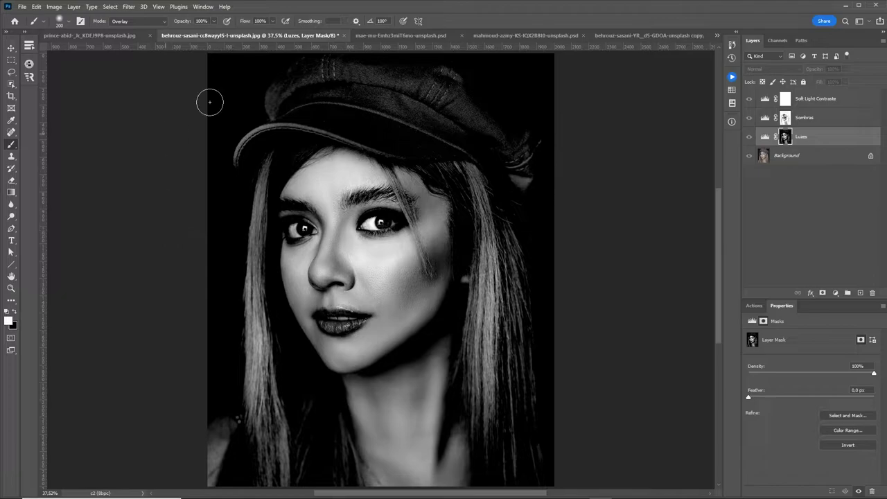
pyautogui.click(139, 21)
pyautogui.click(117, 64)
pyautogui.press('z')
pyautogui.moveTo(394, 266); pyautogui.dragTo(426, 252)
pyautogui.press('i')
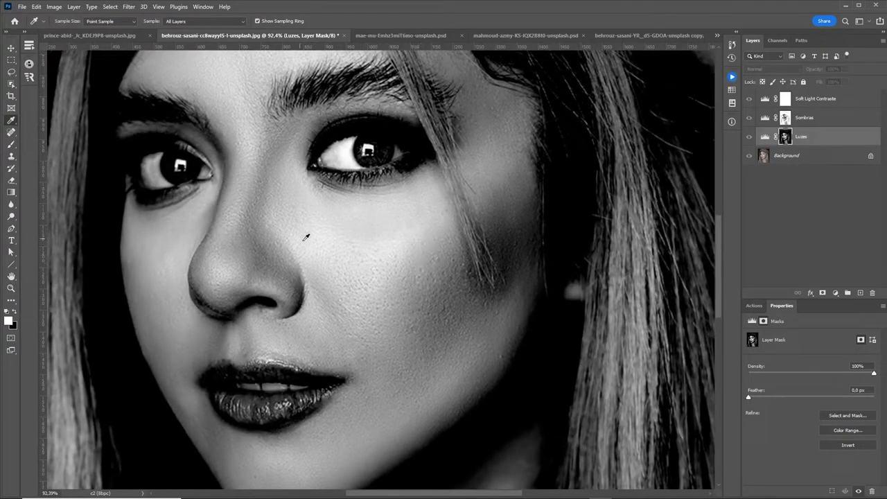
pyautogui.click(431, 241)
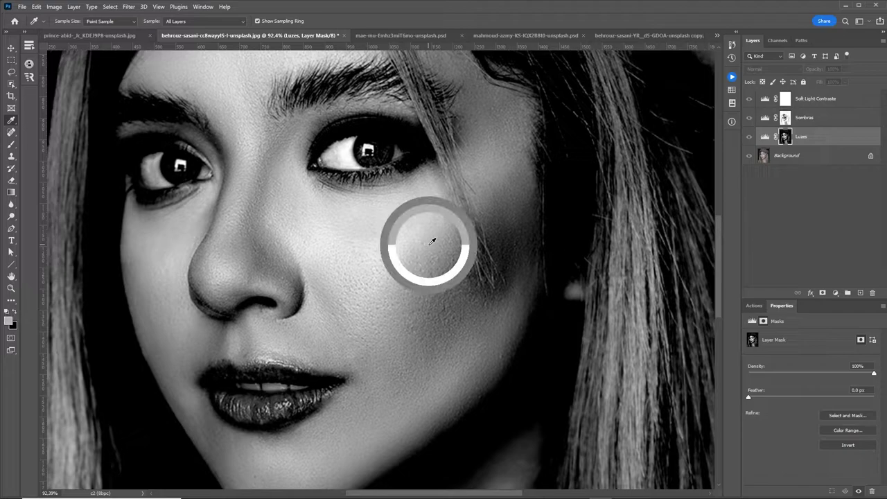
pyautogui.scroll(-3, 435, 234)
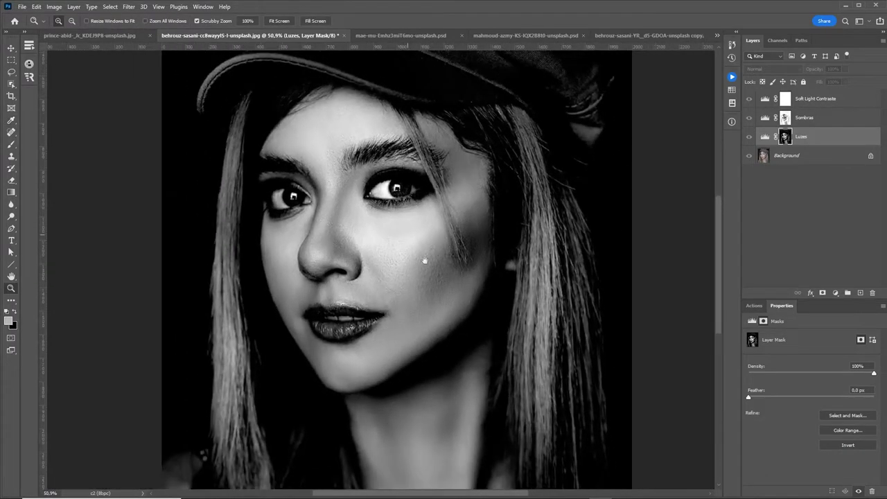
# Enable brush Transfer, try lightening the forehead in Normal mode, then undo those strokes.
pyautogui.press('b')
pyautogui.press('F5')
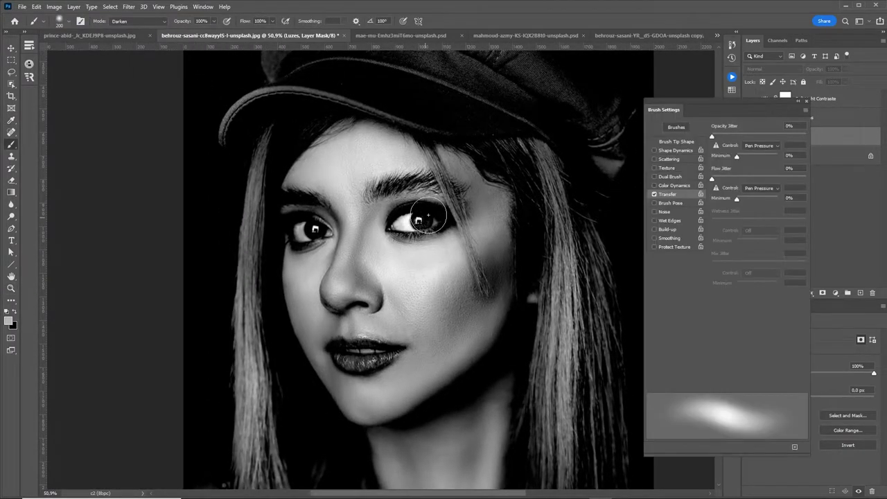
pyautogui.click(672, 193)
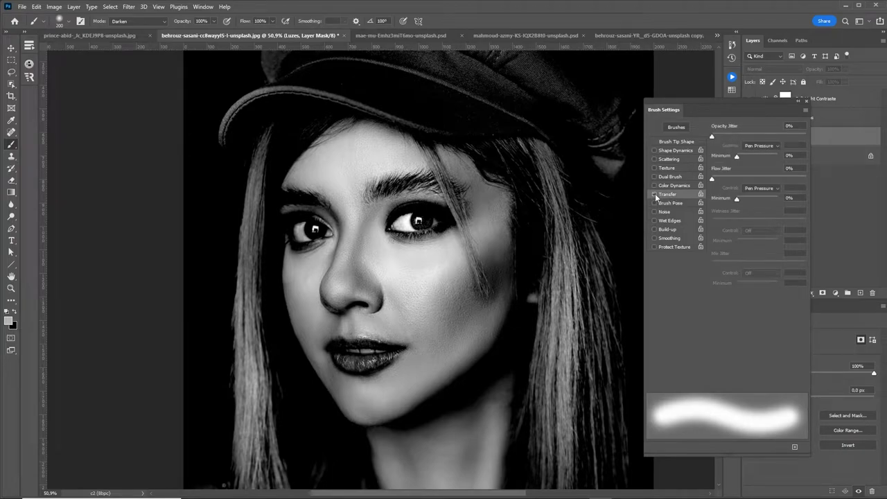
pyautogui.click(669, 194)
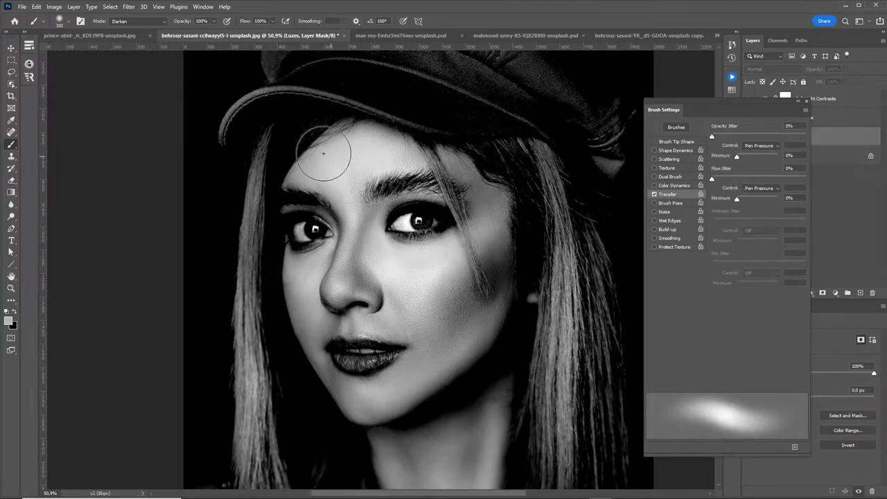
pyautogui.moveTo(341, 168); pyautogui.dragTo(441, 189)
pyautogui.click(127, 21)
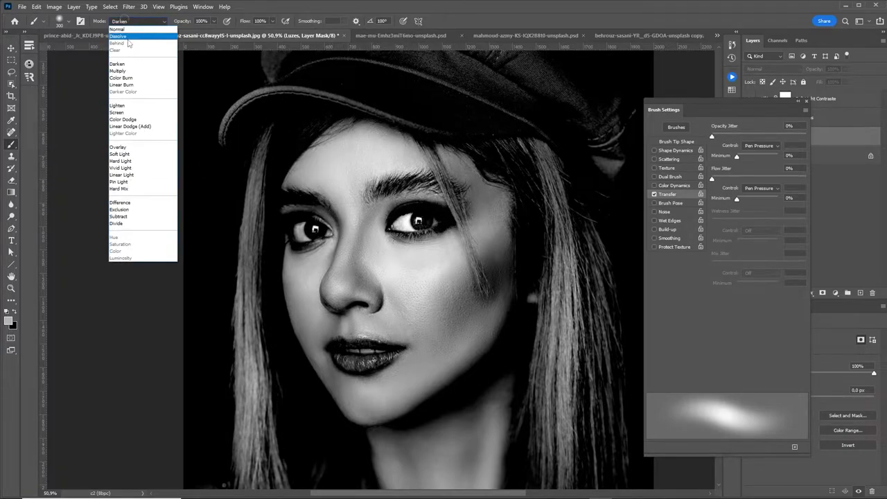
pyautogui.click(125, 30)
pyautogui.moveTo(432, 148)
pyautogui.mouseDown()
pyautogui.moveTo(461, 148)
pyautogui.moveTo(353, 174)
pyautogui.moveTo(277, 208)
pyautogui.mouseUp()
pyautogui.hotkey('ctrl', 'z')
pyautogui.hotkey('ctrl', 'z')
pyautogui.hotkey('ctrl', 'z')
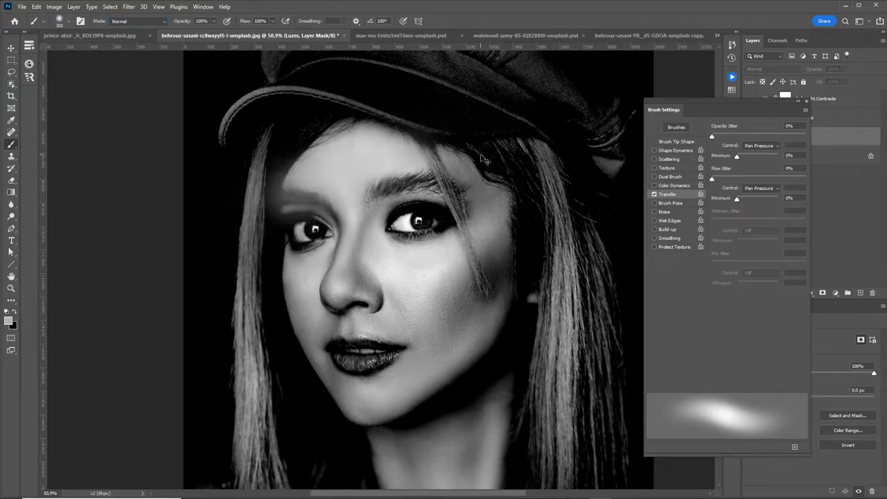
pyautogui.hotkey('ctrl', 'z')
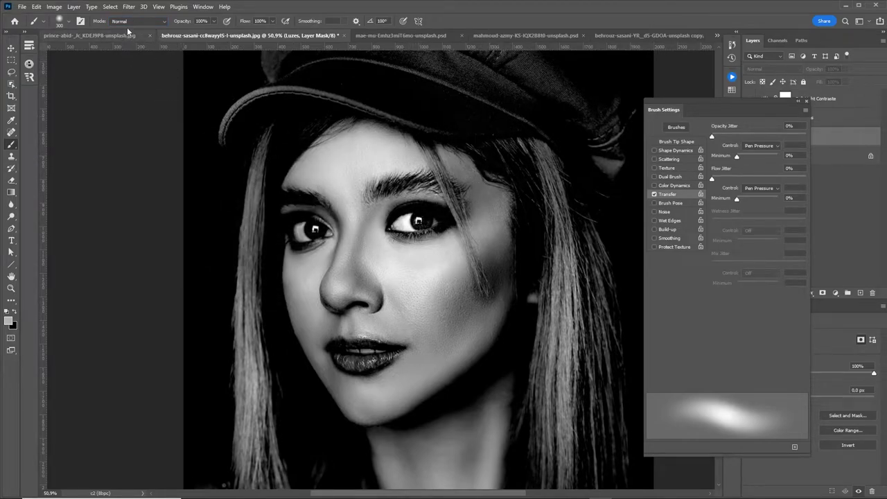
# Paint grey over both cheeks in Darken mode on the Luzes mask, then zoom out.
pyautogui.click(132, 21)
pyautogui.click(125, 63)
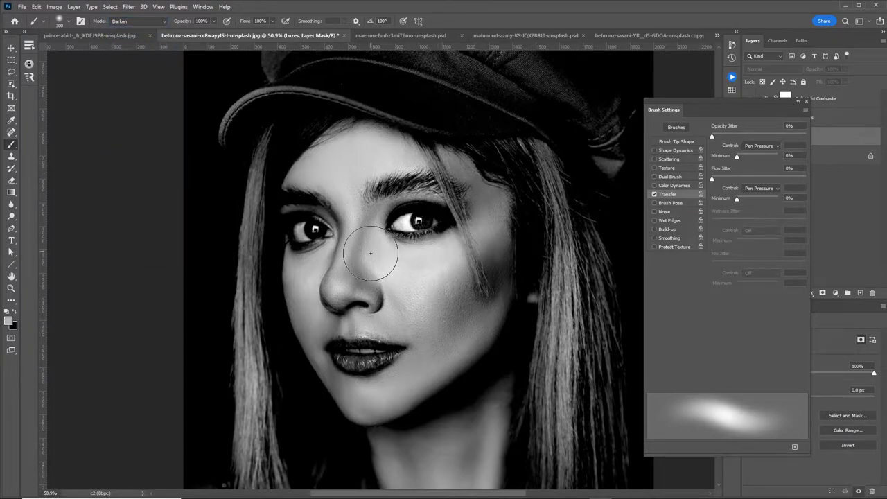
pyautogui.moveTo(402, 242); pyautogui.dragTo(439, 263)
pyautogui.moveTo(314, 280); pyautogui.dragTo(383, 164)
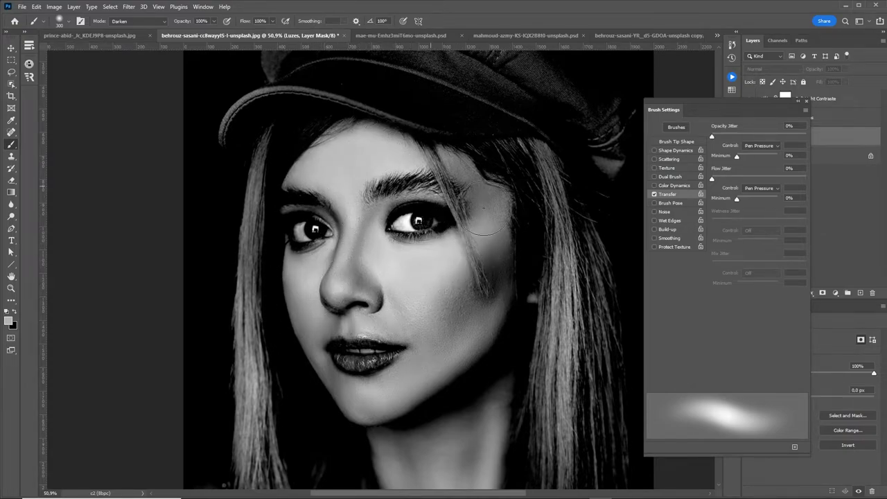
pyautogui.moveTo(464, 201); pyautogui.dragTo(477, 289)
pyautogui.press('i')
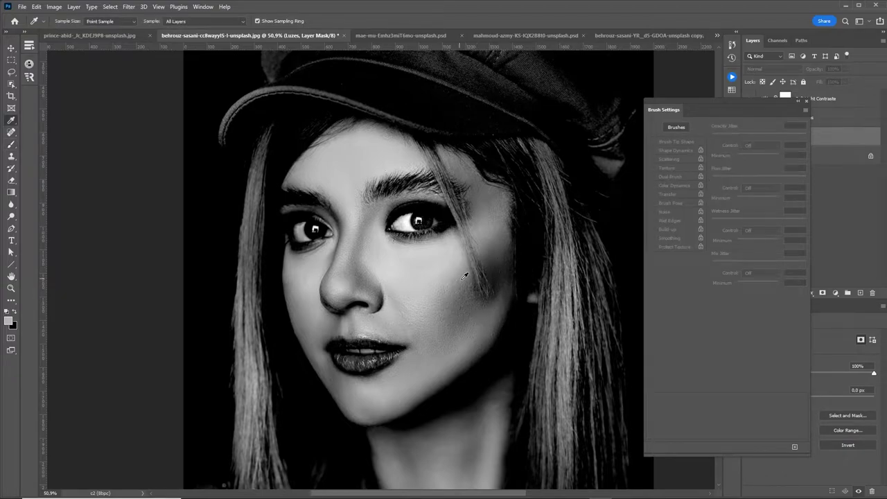
pyautogui.press('b')
pyautogui.press('z')
pyautogui.moveTo(520, 263); pyautogui.dragTo(381, 266)
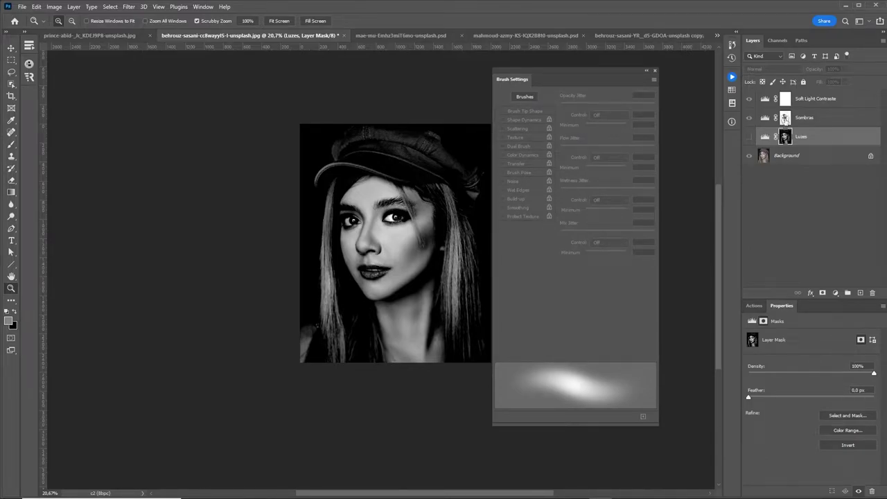
# Copy the Luzes mask onto Sombras, set the Luzes white input to 219, and view its mask.
pyautogui.click(749, 138)
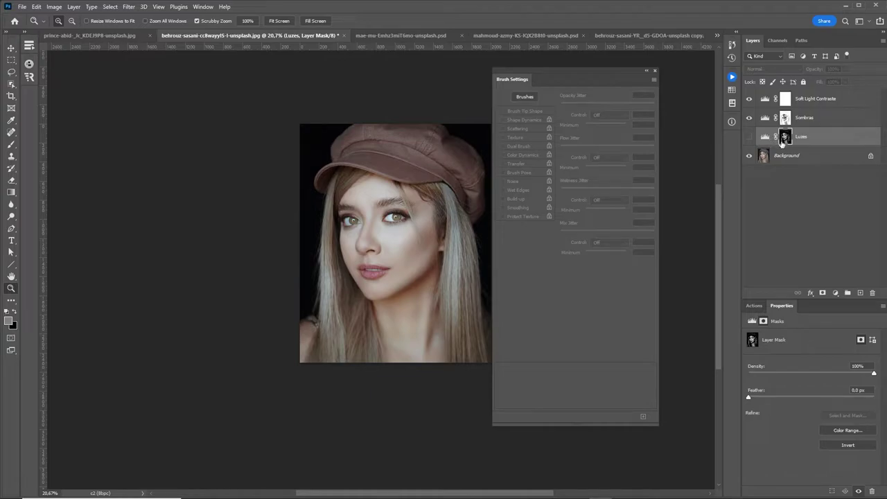
pyautogui.moveTo(782, 139); pyautogui.dragTo(785, 119)
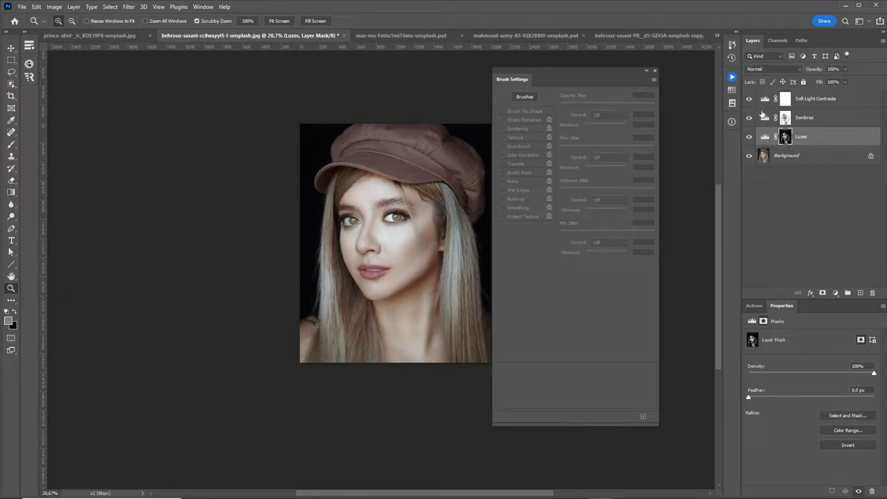
pyautogui.click(764, 137)
pyautogui.moveTo(864, 405); pyautogui.dragTo(859, 404)
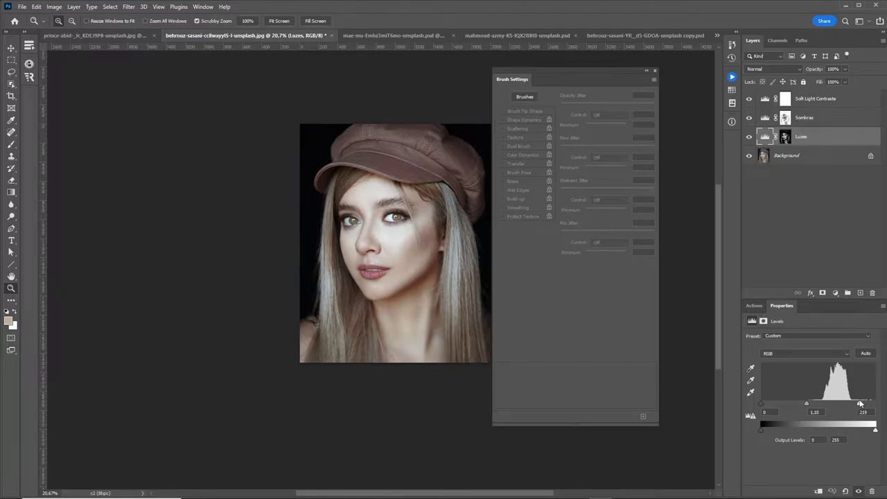
pyautogui.click(656, 67)
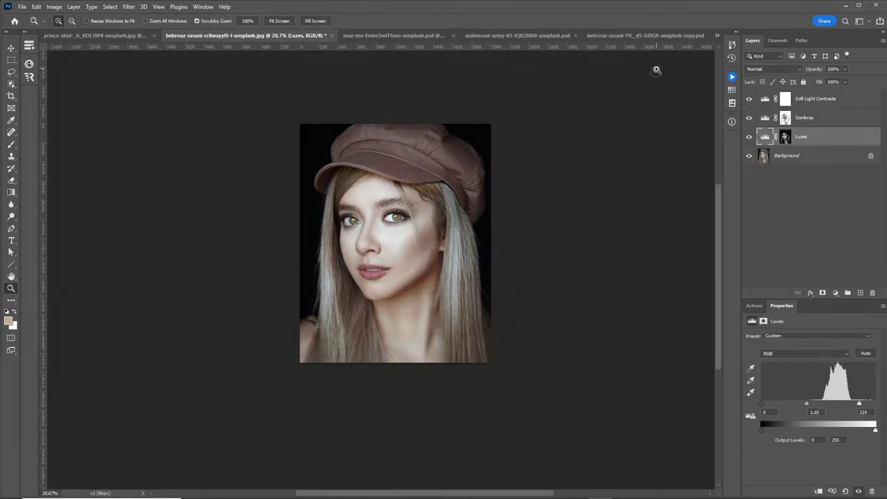
pyautogui.moveTo(357, 173); pyautogui.dragTo(477, 203)
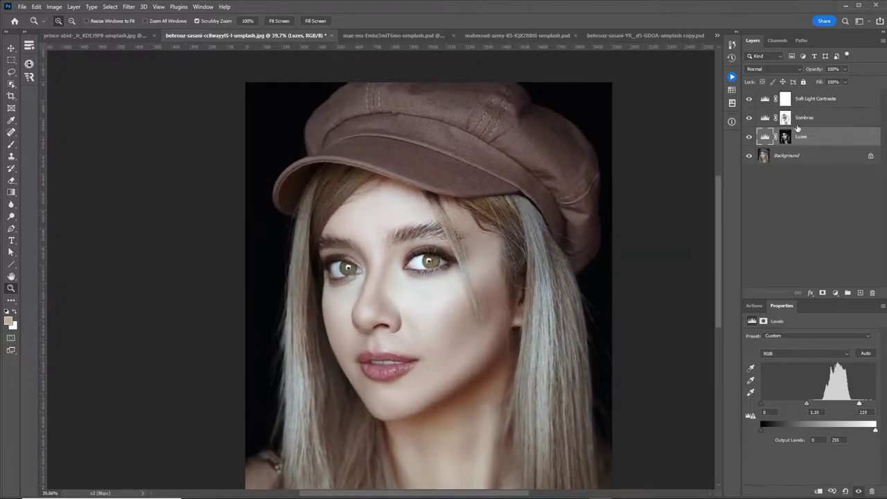
pyautogui.keyDown('alt'); pyautogui.click(785, 136); pyautogui.keyUp('alt')
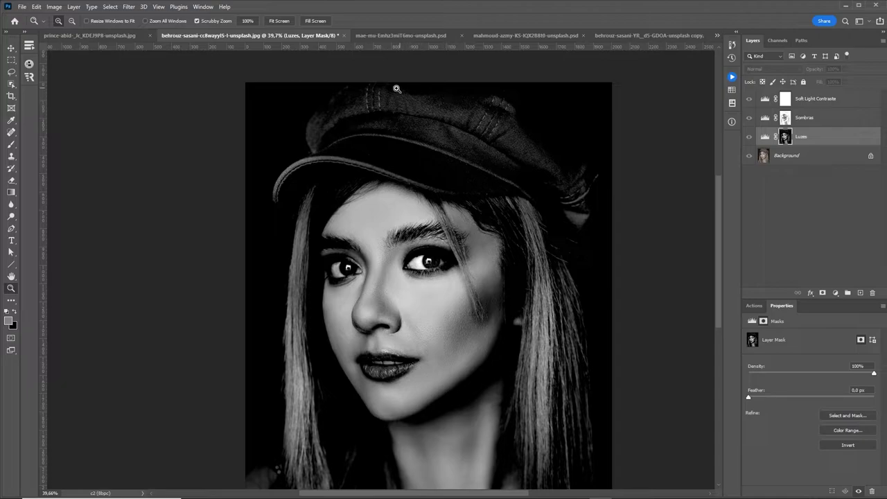
# Set up a white brush in Overlay mode at size 150.
pyautogui.press('b')
pyautogui.click(135, 25)
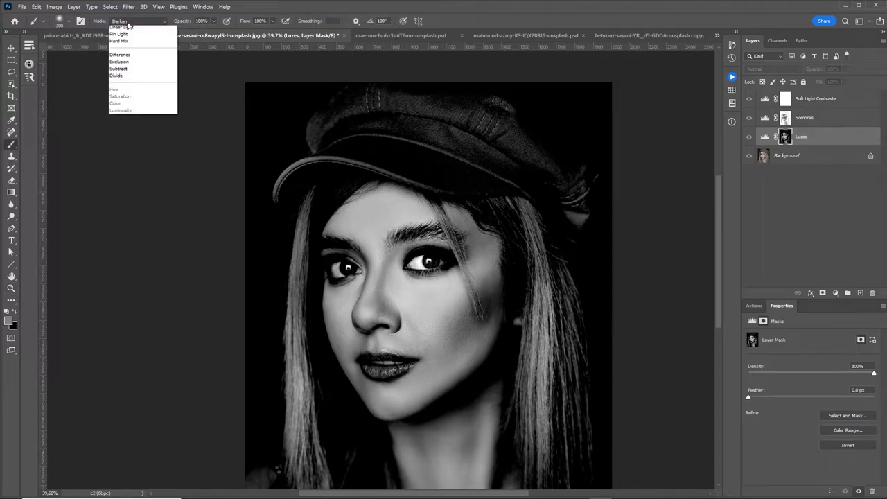
pyautogui.click(119, 148)
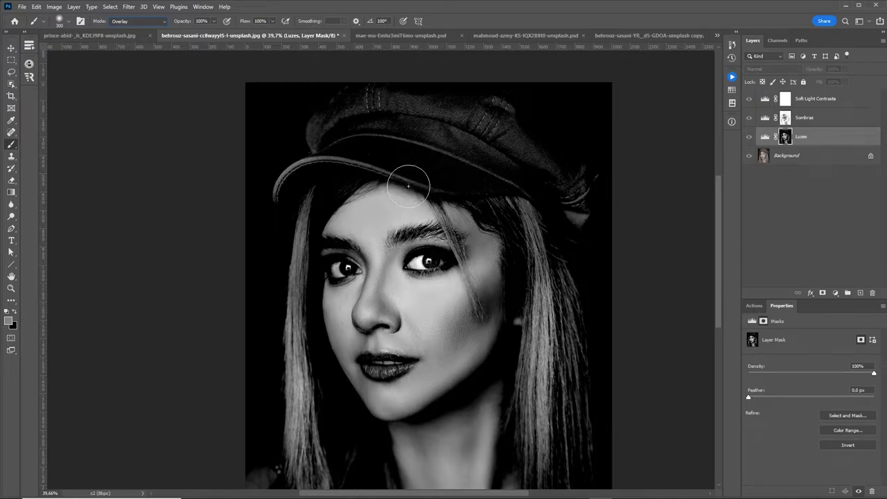
pyautogui.press('d')
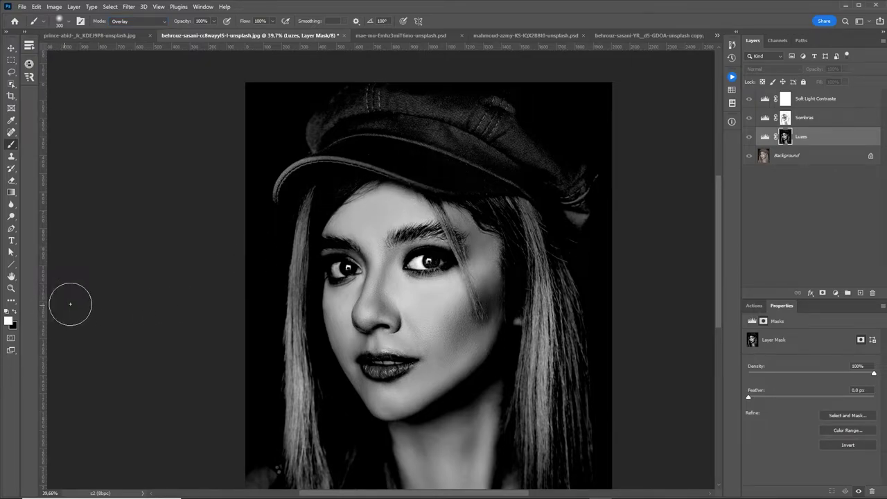
pyautogui.press('[')
pyautogui.press('[')
pyautogui.press('[')
# Paint over the hat, hair strands, neck, nose bridge and cap brim on the Luzes mask.
pyautogui.moveTo(498, 136)
pyautogui.mouseDown()
pyautogui.moveTo(404, 103)
pyautogui.moveTo(326, 119)
pyautogui.moveTo(461, 125)
pyautogui.moveTo(582, 201)
pyautogui.moveTo(577, 211)
pyautogui.mouseUp()
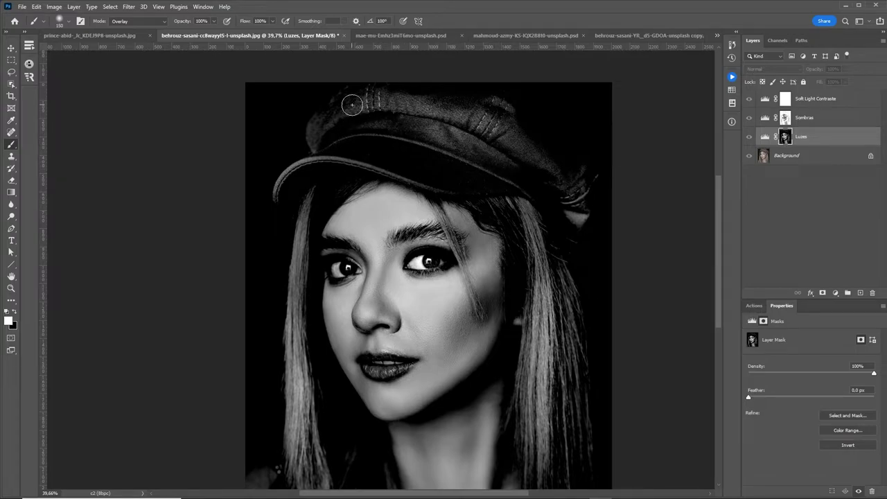
pyautogui.moveTo(520, 301); pyautogui.dragTo(529, 443)
pyautogui.moveTo(562, 268); pyautogui.dragTo(550, 460)
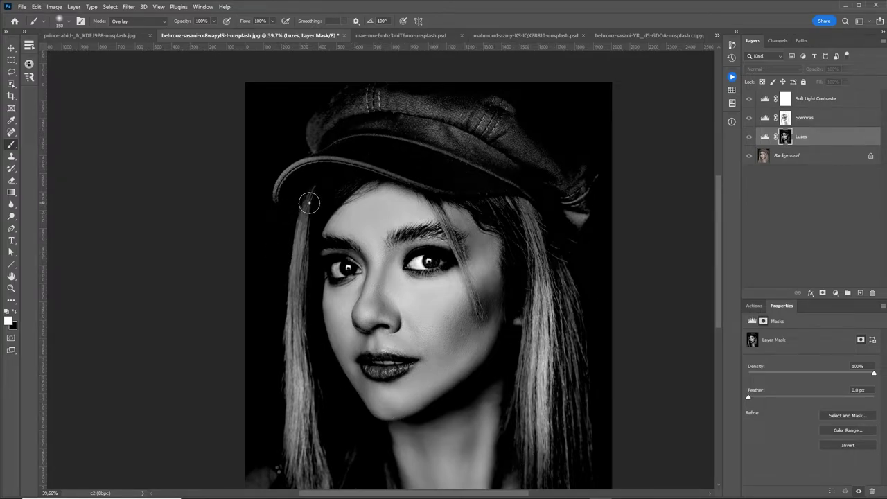
pyautogui.moveTo(309, 201); pyautogui.dragTo(297, 334)
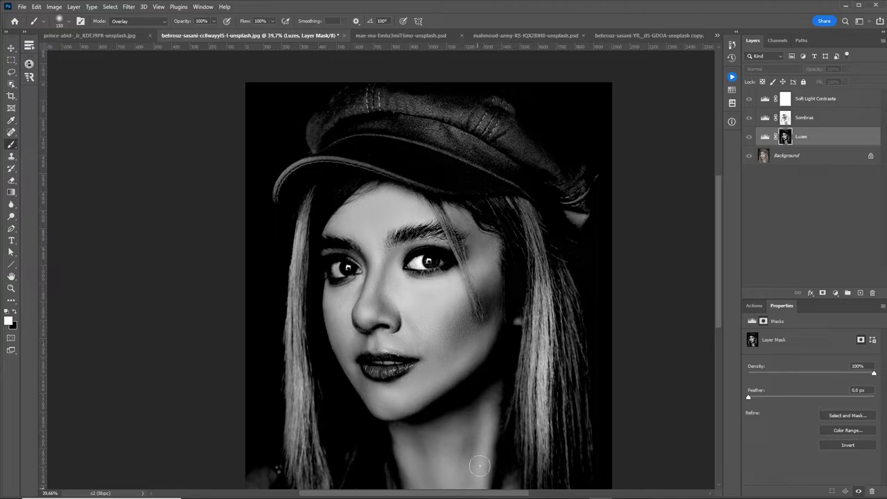
pyautogui.moveTo(480, 464); pyautogui.dragTo(482, 416)
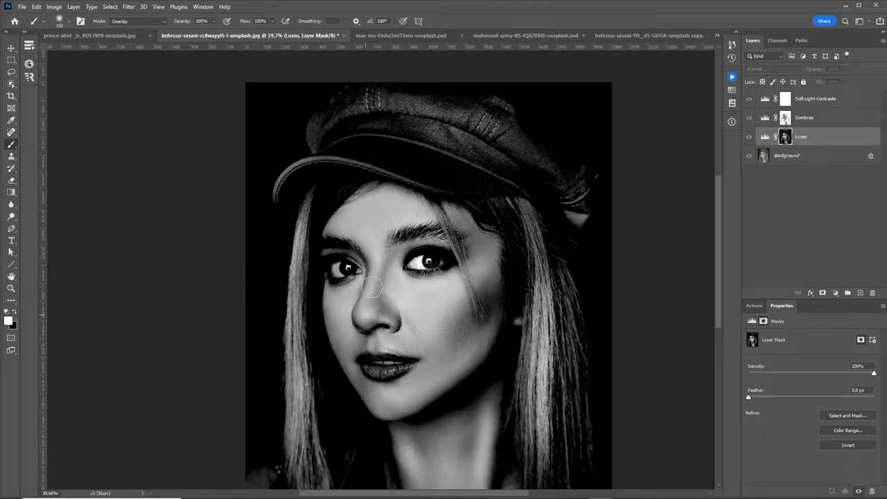
pyautogui.moveTo(375, 269); pyautogui.dragTo(369, 315)
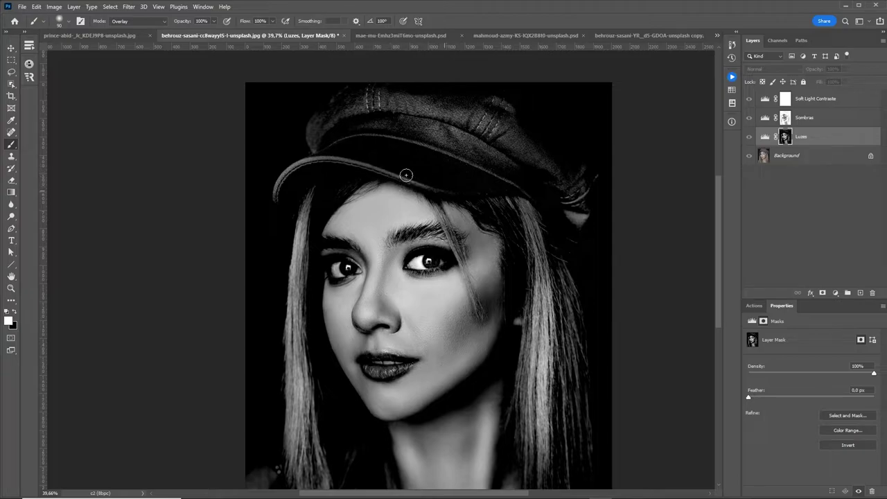
pyautogui.moveTo(428, 180); pyautogui.dragTo(296, 177)
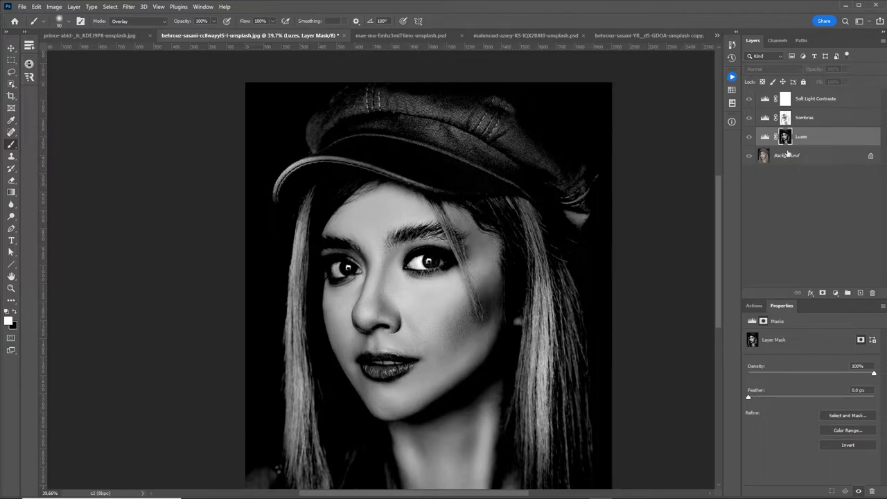
# Toggle the Luzes mask's red overlay off, then trial darker shadows on Sombras and revert.
pyautogui.moveTo(785, 137); pyautogui.dragTo(785, 122)
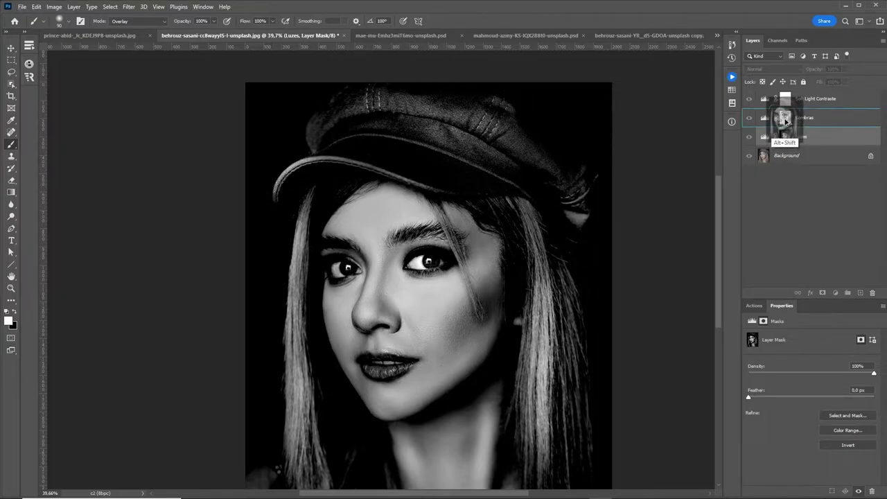
pyautogui.keyDown('alt'); pyautogui.keyDown('shift'); pyautogui.click(785, 137); pyautogui.keyUp('shift'); pyautogui.keyUp('alt')
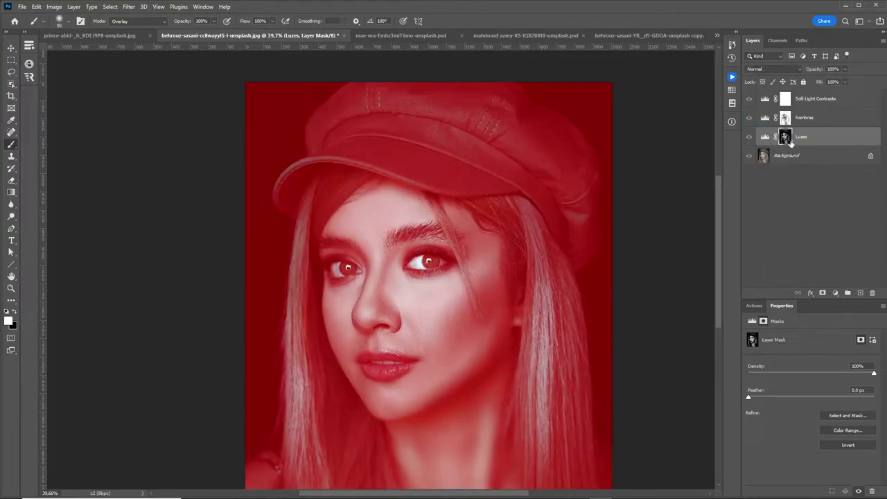
pyautogui.keyDown('alt'); pyautogui.keyDown('shift'); pyautogui.click(784, 138); pyautogui.keyUp('shift'); pyautogui.keyUp('alt')
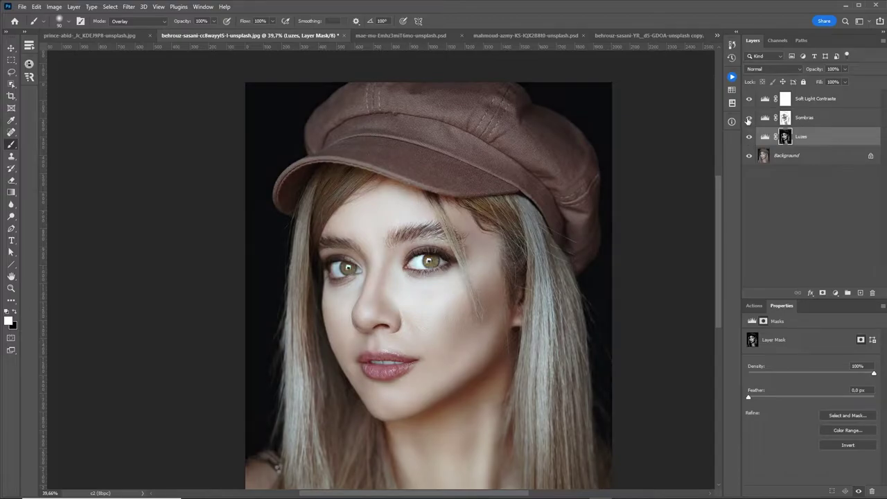
pyautogui.click(762, 120)
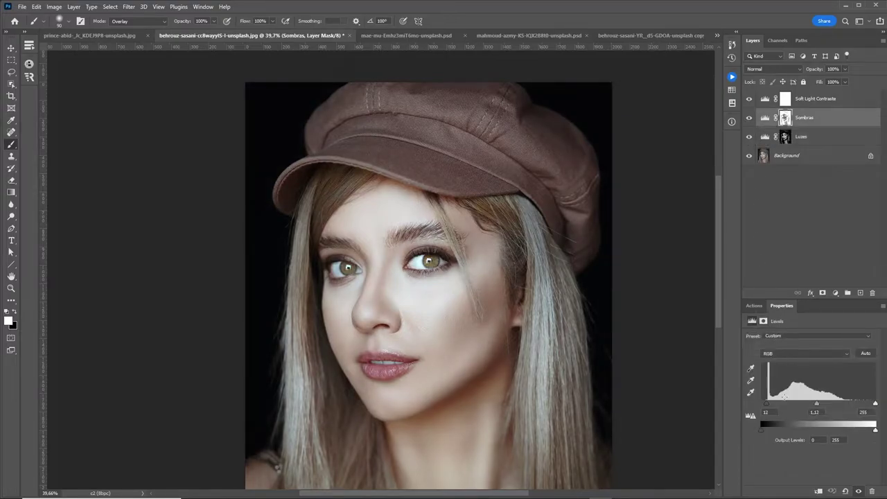
pyautogui.moveTo(766, 404); pyautogui.dragTo(769, 403)
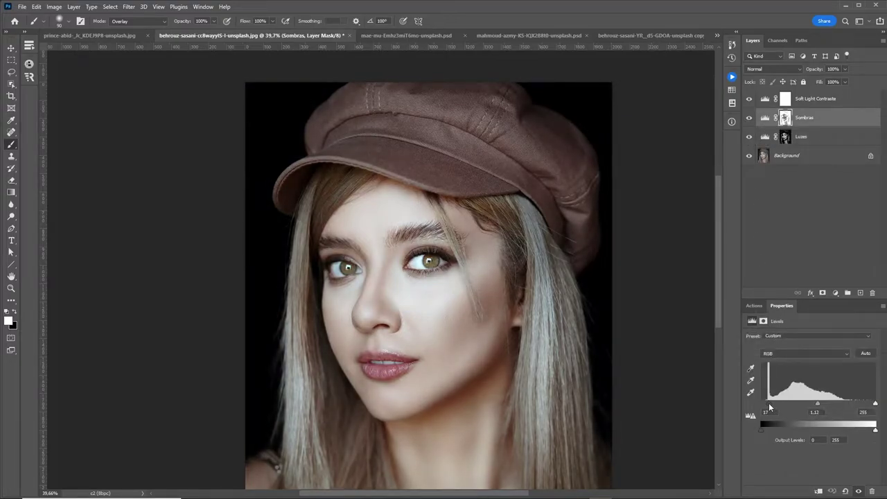
# Select Soft Light Contraste, zoom out to the whole portrait, and select the Nitidez_volume action.
pyautogui.click(764, 101)
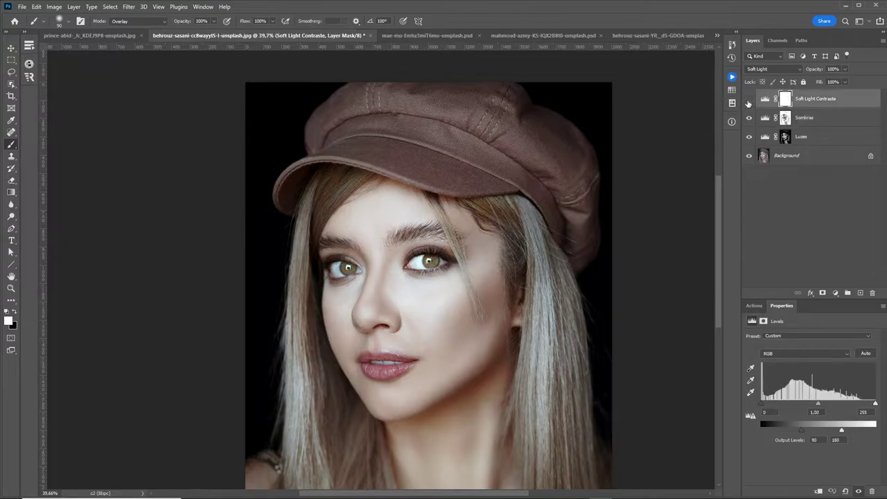
pyautogui.click(748, 99)
pyautogui.click(748, 99)
pyautogui.press('z')
pyautogui.moveTo(477, 201); pyautogui.dragTo(461, 191)
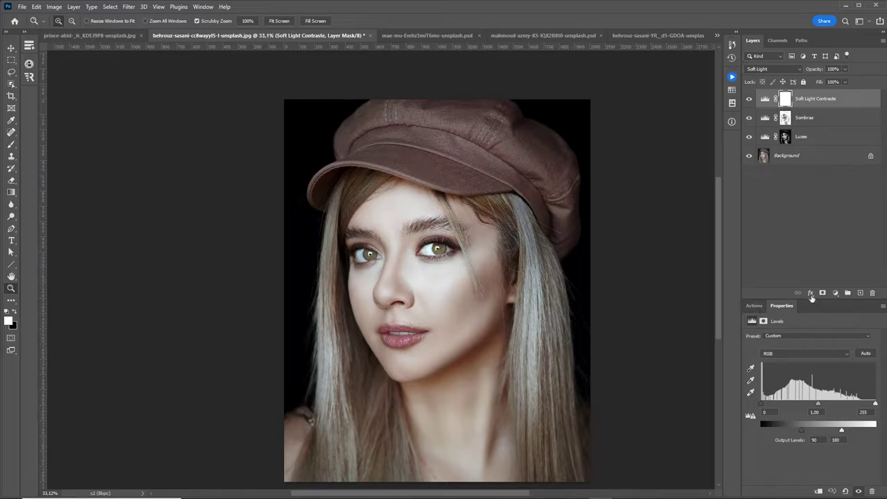
pyautogui.click(754, 306)
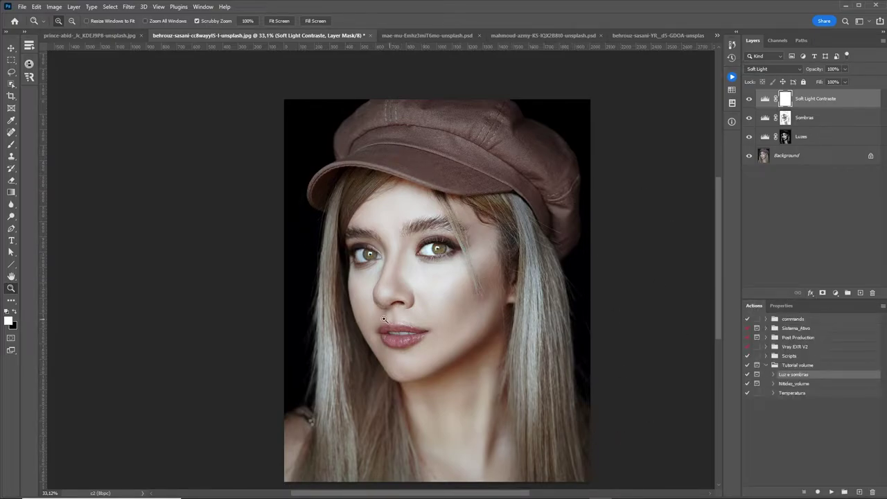
pyautogui.click(789, 384)
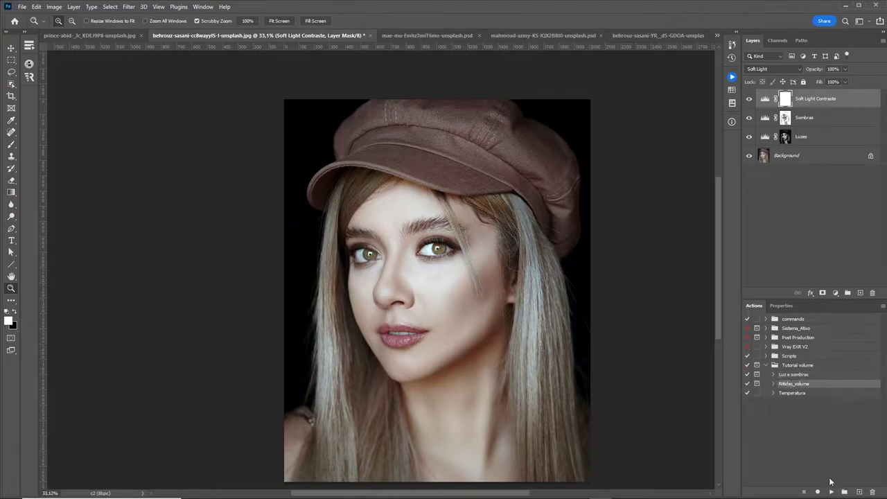
# Run Nitidez_volume and drag the Volume layer's High Pass radius to 55,3 pixels.
pyautogui.click(831, 492)
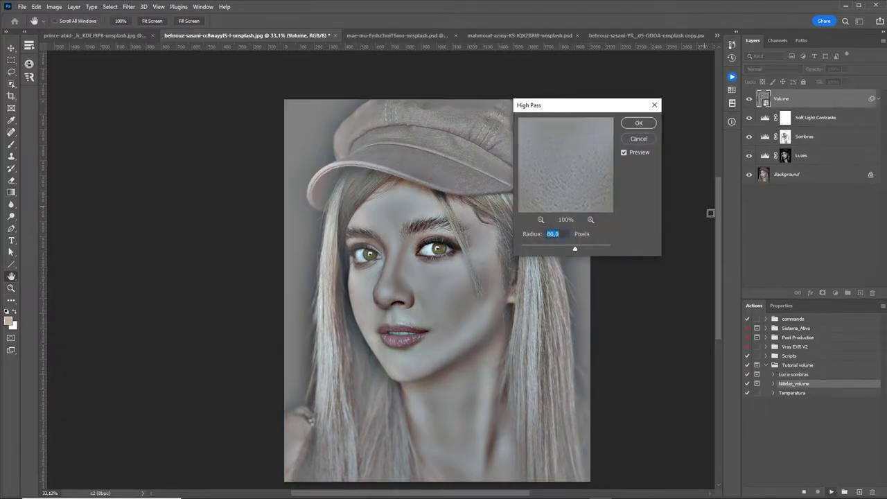
pyautogui.moveTo(556, 108); pyautogui.dragTo(609, 115)
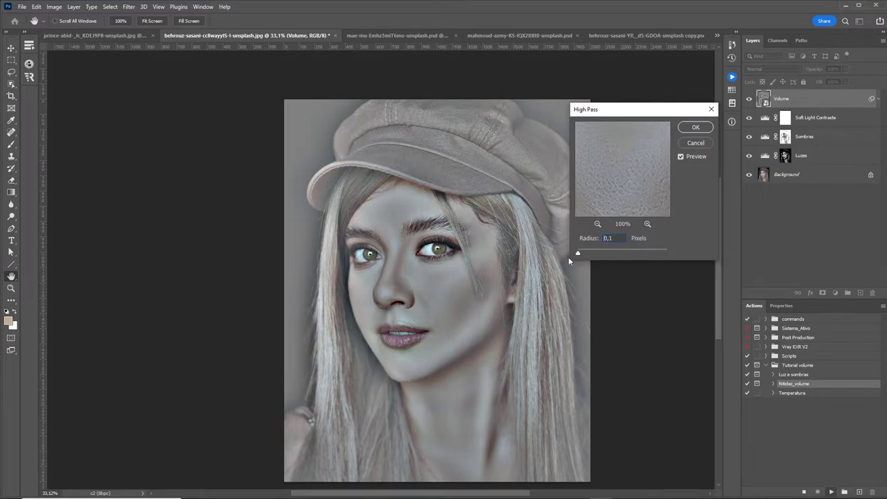
pyautogui.moveTo(578, 252); pyautogui.dragTo(622, 256)
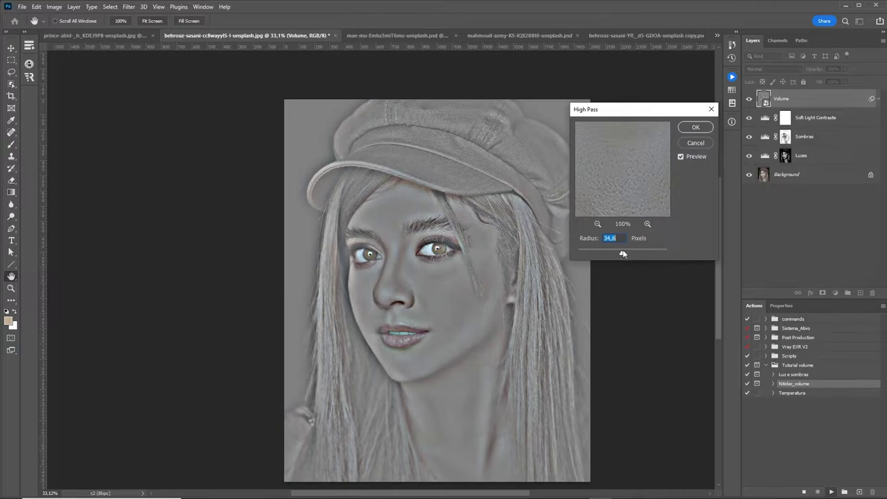
pyautogui.moveTo(622, 254); pyautogui.dragTo(628, 254)
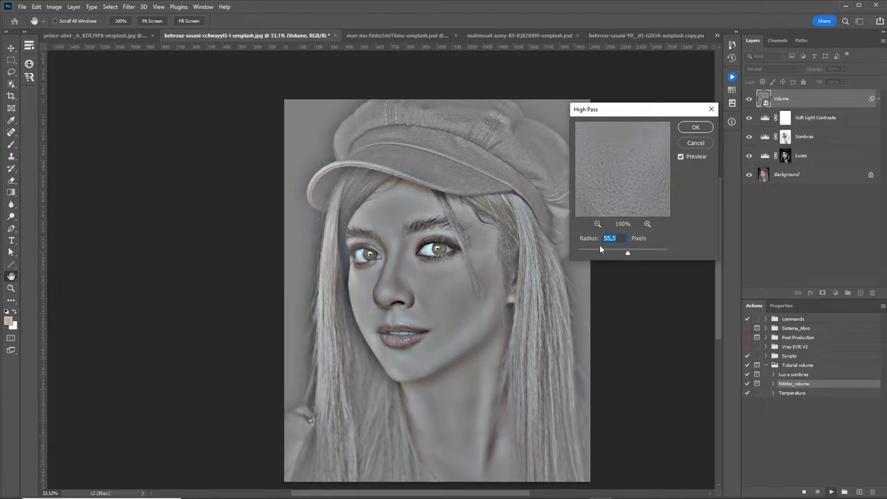
# Confirm Volume's 55,3 px High Pass, give Sharpen a 0,5 px High Pass, and fit the photo.
pyautogui.click(693, 128)
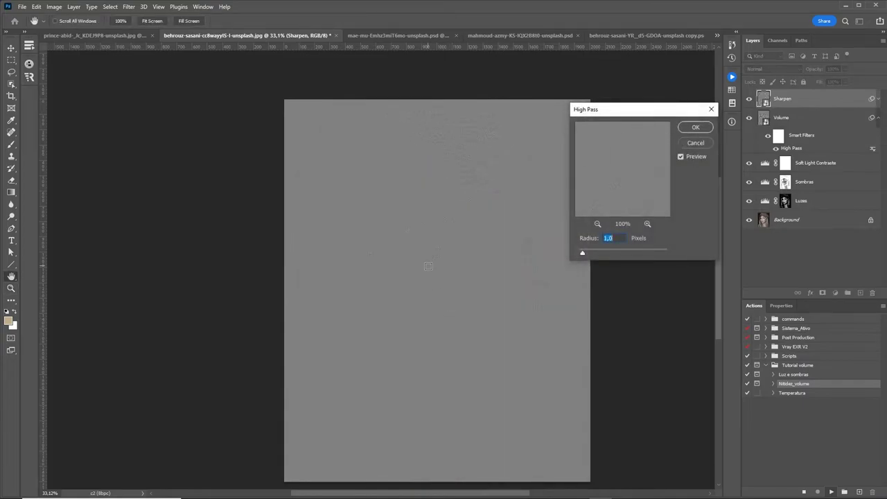
pyautogui.keyDown('ctrl'); pyautogui.click(428, 266); pyautogui.keyUp('ctrl')
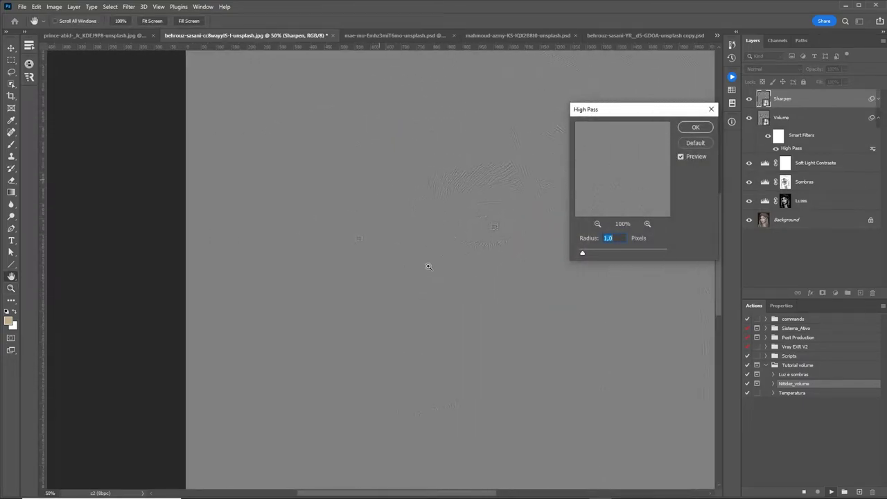
pyautogui.keyDown('ctrl'); pyautogui.click(428, 266); pyautogui.keyUp('ctrl')
pyautogui.moveTo(535, 272); pyautogui.dragTo(456, 245)
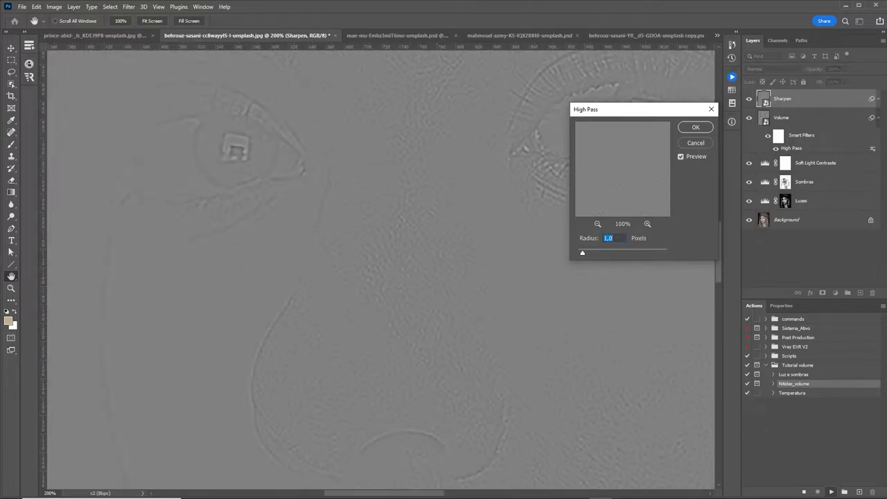
pyautogui.write('0,2')
pyautogui.press('alt')
pyautogui.hotkey('ctrl', '-')
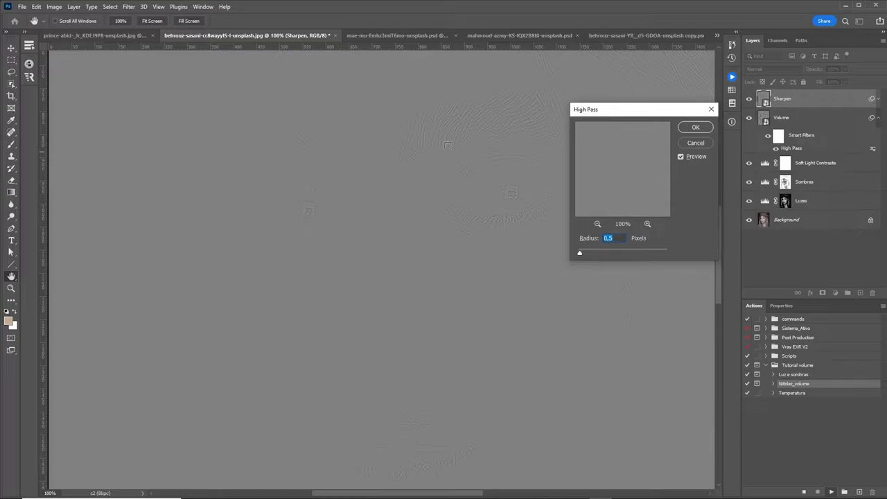
pyautogui.click(694, 127)
pyautogui.hotkey('ctrl', '0')
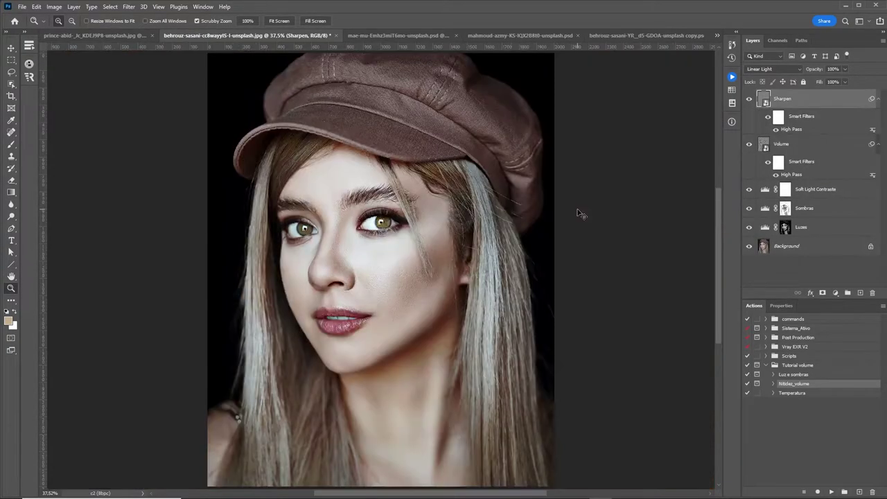
# Give the Volume layer split Blend If underlying-layer ranges of 23/203 and 93/255.
pyautogui.click(878, 99)
pyautogui.click(878, 118)
pyautogui.click(814, 118)
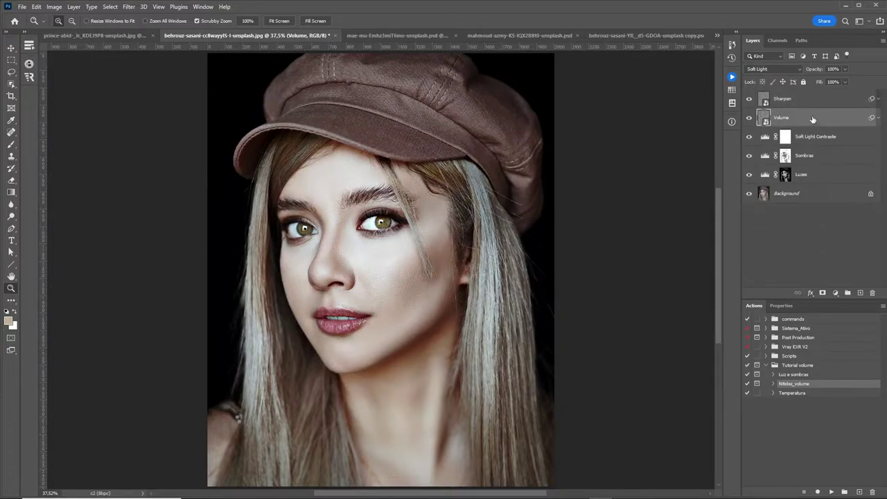
pyautogui.doubleClick(812, 120)
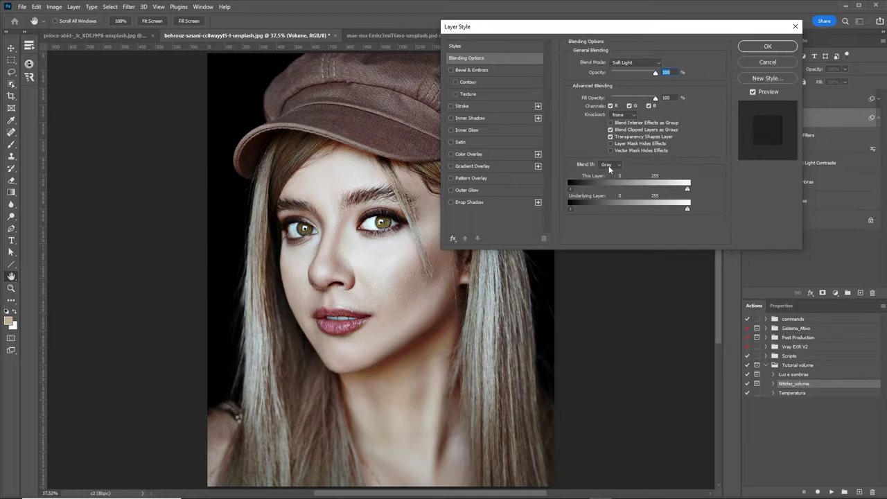
pyautogui.moveTo(625, 27); pyautogui.dragTo(517, 26)
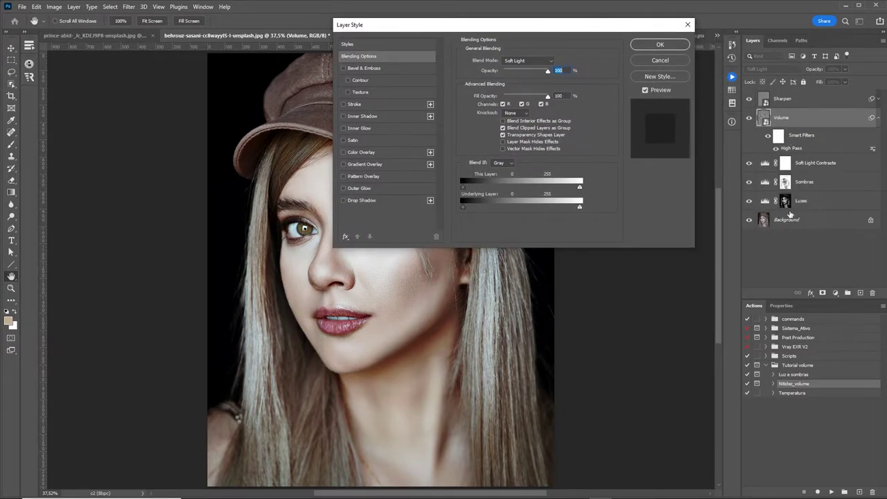
pyautogui.moveTo(494, 32); pyautogui.dragTo(660, 23)
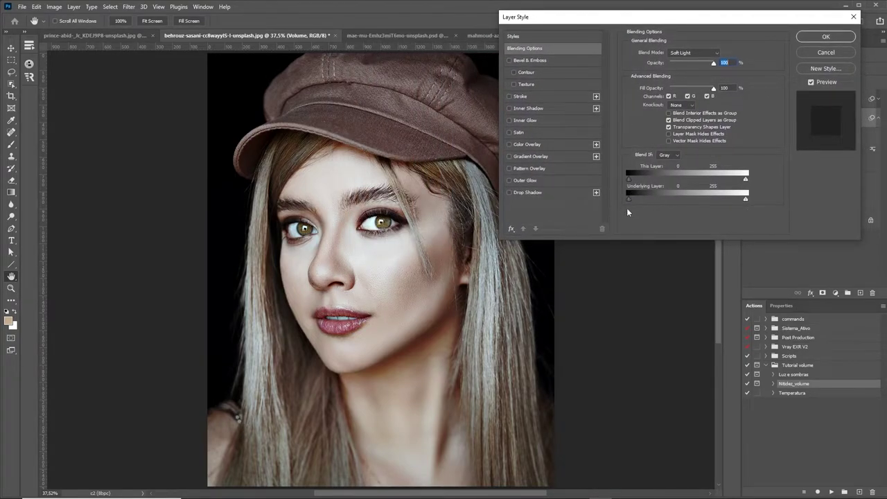
pyautogui.moveTo(650, 198)
pyautogui.mouseDown()
pyautogui.moveTo(730, 196)
pyautogui.moveTo(637, 202)
pyautogui.mouseUp()
pyautogui.press('alt')
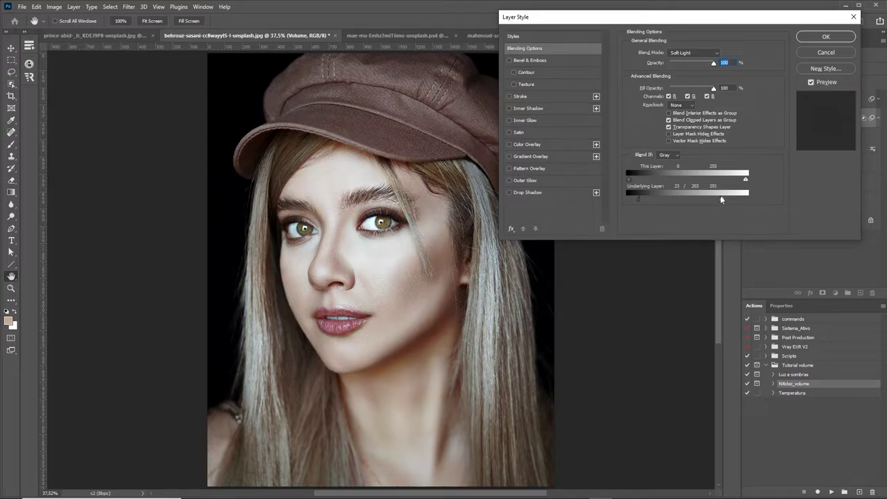
pyautogui.moveTo(721, 199); pyautogui.dragTo(677, 199)
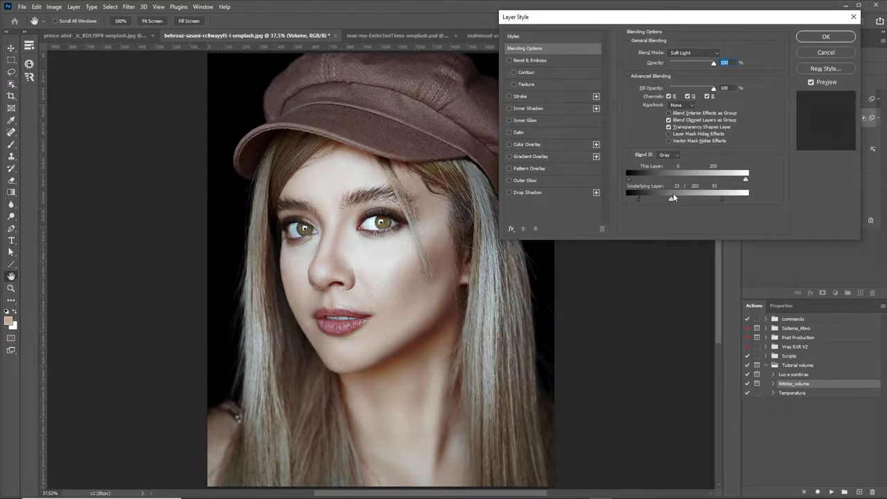
pyautogui.press('alt')
pyautogui.click(824, 37)
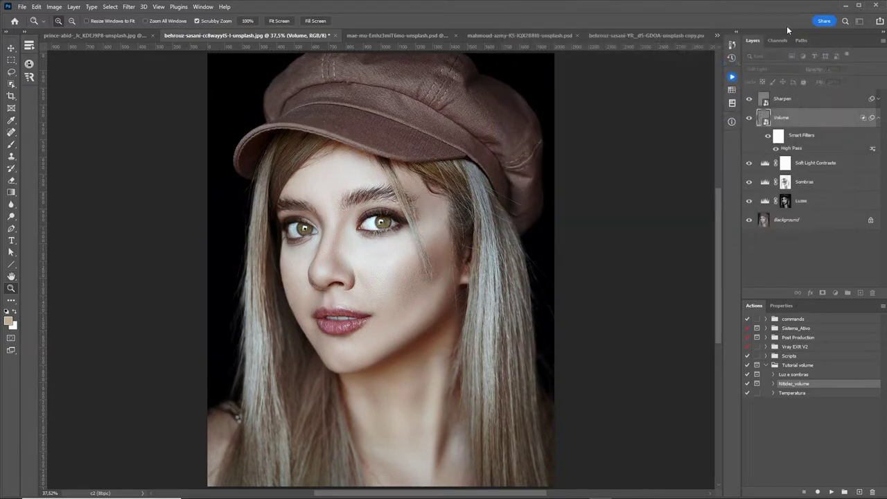
# Compare with Volume hidden, then group the five retouch layers into Group 1.
pyautogui.click(877, 118)
pyautogui.click(749, 119)
pyautogui.click(748, 120)
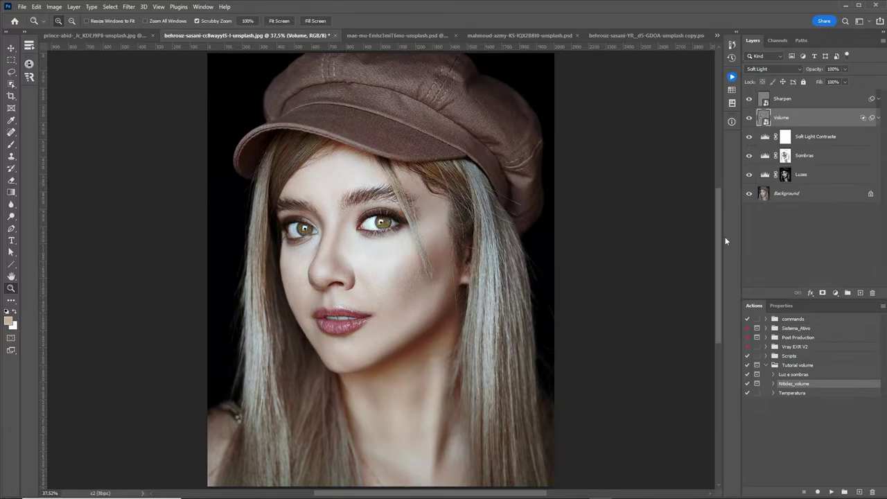
pyautogui.click(806, 180)
pyautogui.keyDown('shift'); pyautogui.click(783, 98); pyautogui.keyUp('shift')
pyautogui.hotkey('ctrl', 'g')
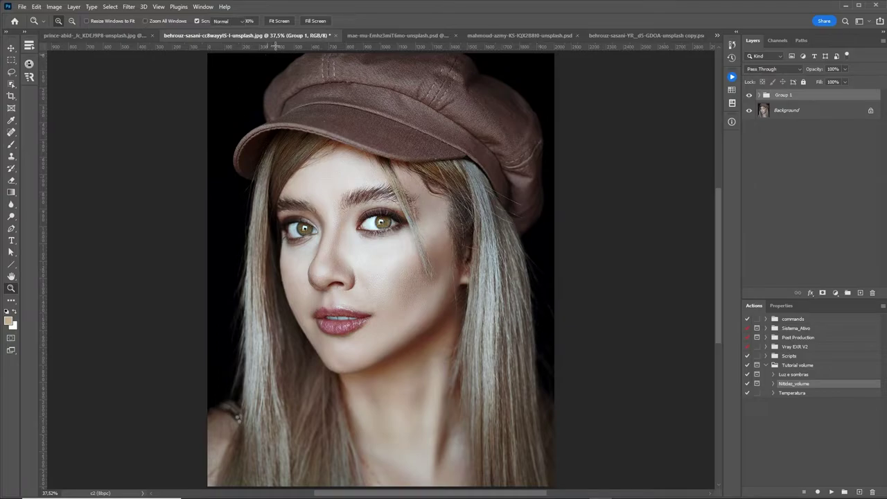
# Mask Group 1 from a tall strip selection along the image's left side.
pyautogui.hotkey('ctrl', '-')
pyautogui.press('m')
pyautogui.moveTo(225, 79)
pyautogui.mouseDown()
pyautogui.moveTo(274, 359)
pyautogui.moveTo(307, 477)
pyautogui.mouseUp()
pyautogui.click(822, 293)
pyautogui.hotkey('ctrl', '0')
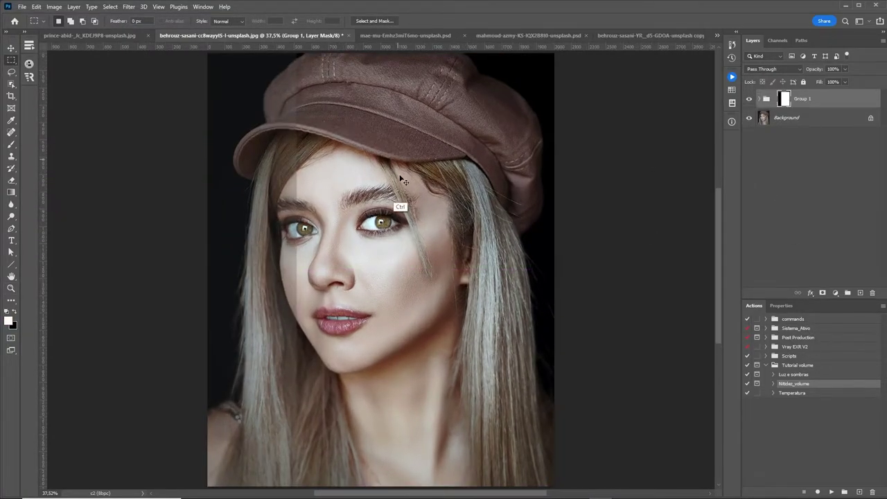
# Stretch the masked before/after strip across the face, commit it, and switch to the bread photo.
pyautogui.hotkey('ctrl', 't')
pyautogui.moveTo(298, 269)
pyautogui.mouseDown()
pyautogui.moveTo(324, 277)
pyautogui.moveTo(349, 355)
pyautogui.moveTo(557, 332)
pyautogui.moveTo(320, 340)
pyautogui.moveTo(471, 324)
pyautogui.moveTo(517, 285)
pyautogui.moveTo(338, 276)
pyautogui.moveTo(461, 279)
pyautogui.moveTo(286, 297)
pyautogui.moveTo(294, 283)
pyautogui.mouseUp()
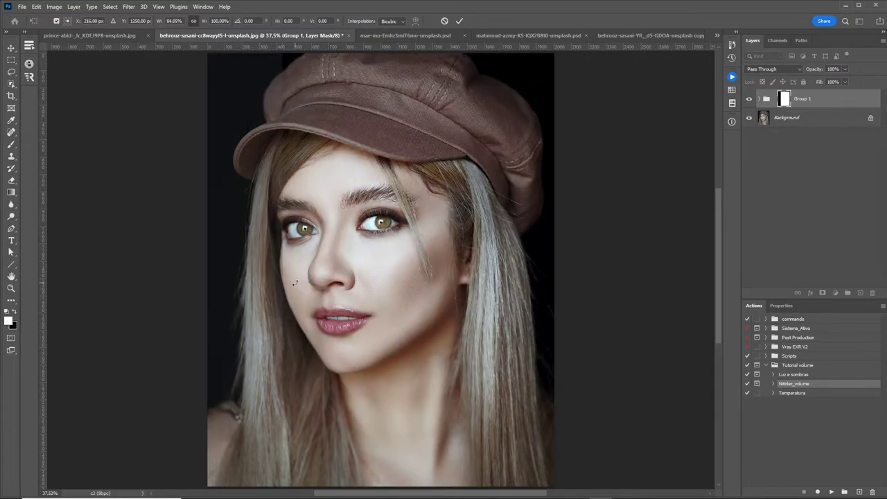
pyautogui.scroll(1, 294, 283)
pyautogui.scroll(1, 311, 283)
pyautogui.scroll(1, 332, 283)
pyautogui.scroll(-1, 358, 282)
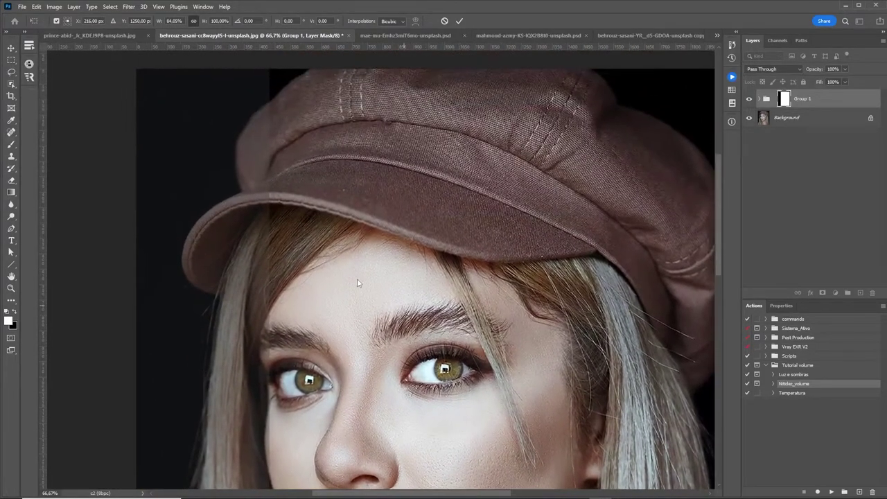
pyautogui.moveTo(358, 283)
pyautogui.mouseDown()
pyautogui.moveTo(323, 244)
pyautogui.moveTo(268, 216)
pyautogui.moveTo(602, 257)
pyautogui.moveTo(228, 214)
pyautogui.moveTo(653, 222)
pyautogui.moveTo(432, 207)
pyautogui.moveTo(296, 215)
pyautogui.mouseUp()
pyautogui.press('Return')
pyautogui.press('m')
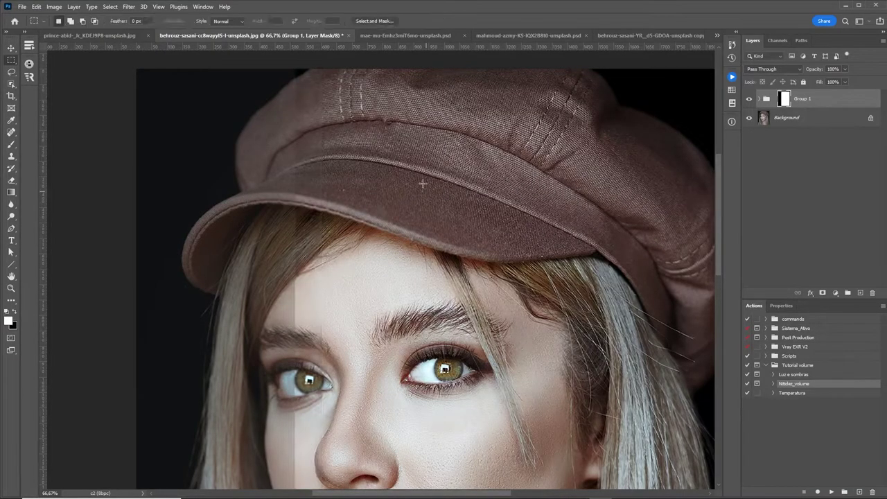
pyautogui.click(395, 35)
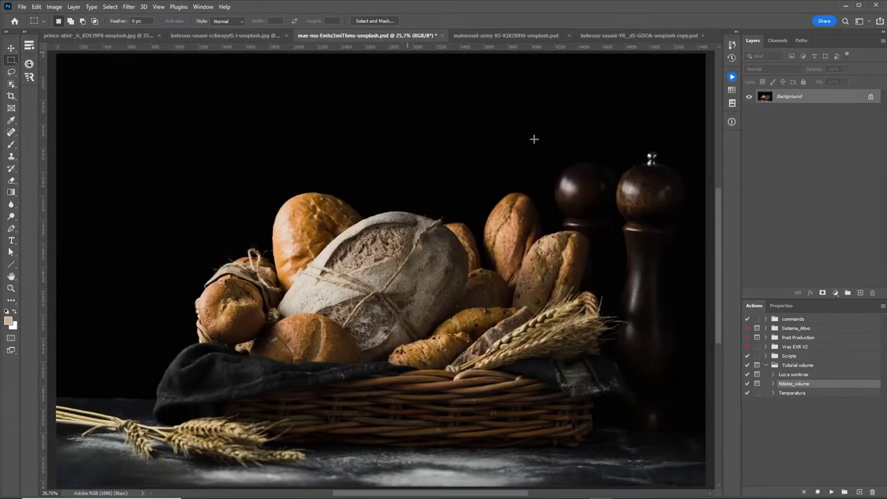
# Run Luz e sombras on the bread photo with luminosity Levels at 88, 0,93 and 255.
pyautogui.click(793, 375)
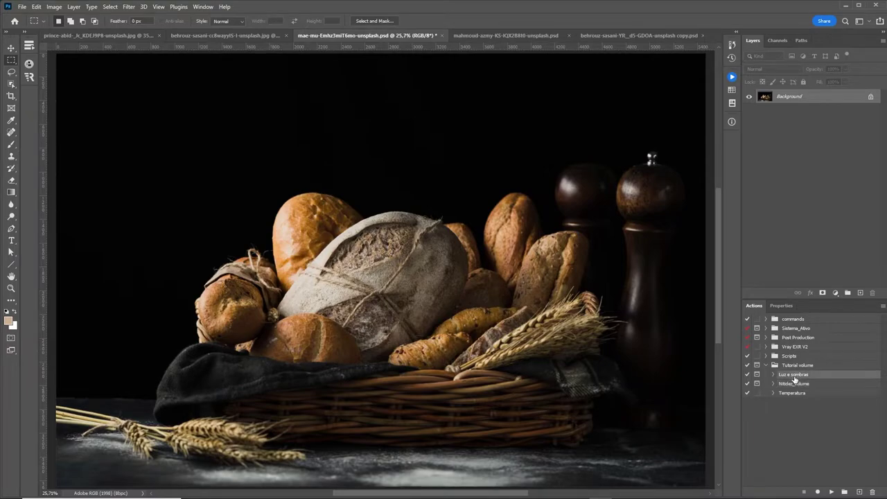
pyautogui.click(831, 491)
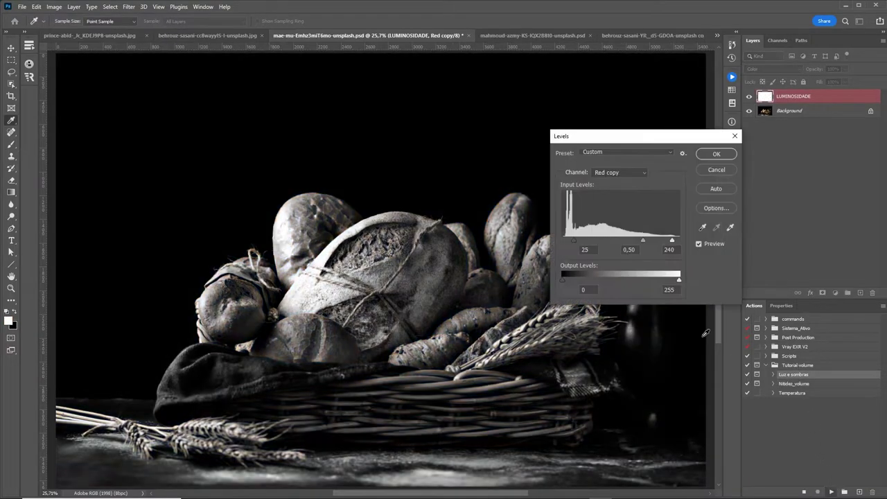
pyautogui.moveTo(588, 140); pyautogui.dragTo(552, 11)
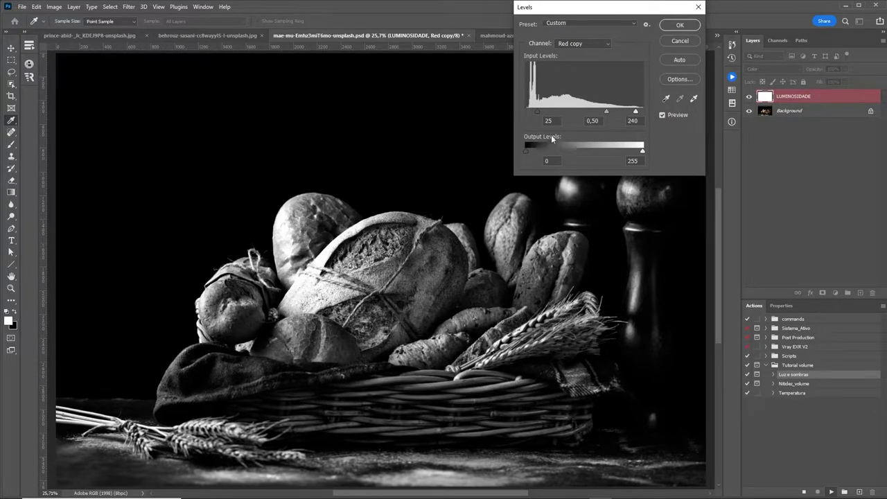
pyautogui.moveTo(637, 113); pyautogui.dragTo(642, 112)
pyautogui.moveTo(537, 112); pyautogui.dragTo(559, 111)
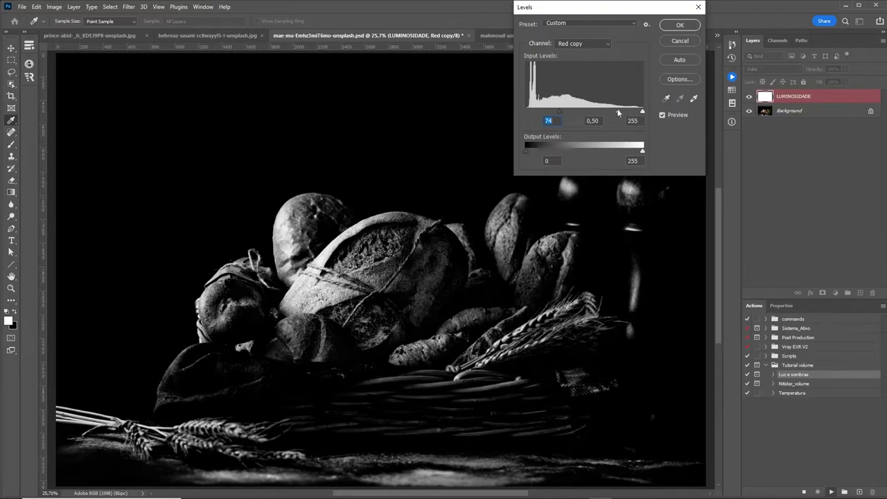
pyautogui.moveTo(618, 111)
pyautogui.mouseDown()
pyautogui.moveTo(566, 111)
pyautogui.moveTo(607, 112)
pyautogui.mouseUp()
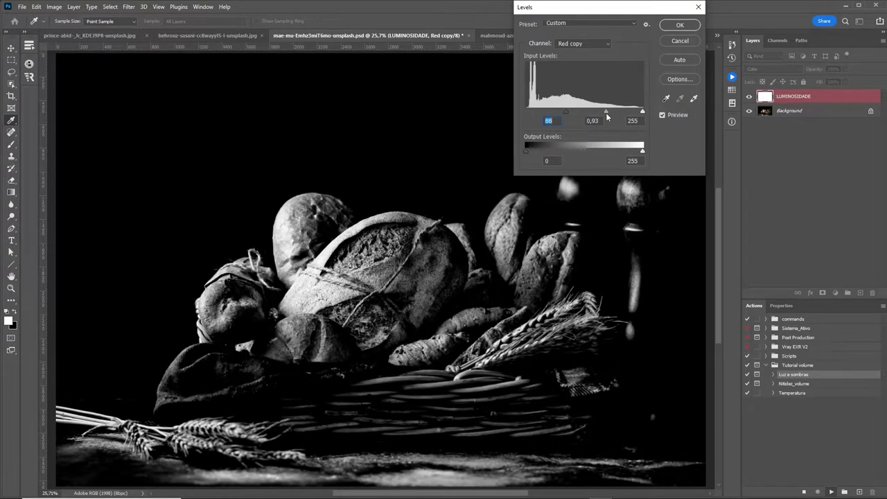
pyautogui.click(680, 25)
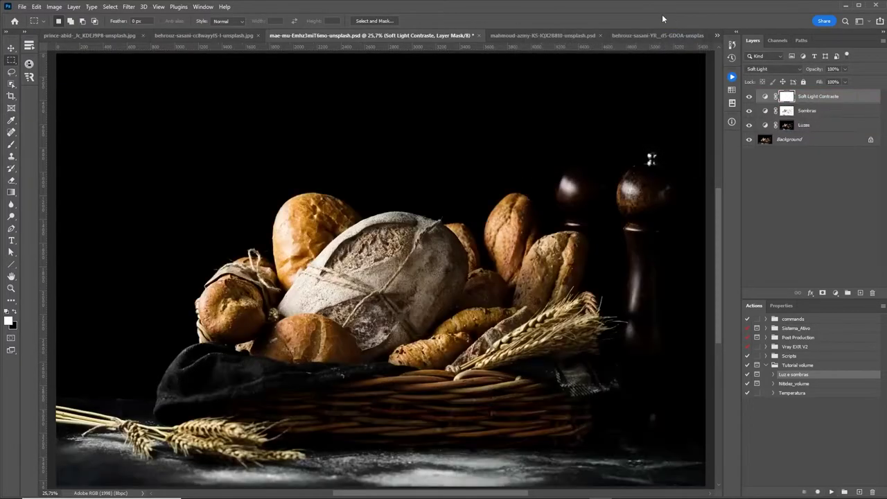
# Inspect the Luzes mask tones on the bread loaf and set the brush mode to Darken.
pyautogui.keyDown('alt'); pyautogui.click(787, 126); pyautogui.keyUp('alt')
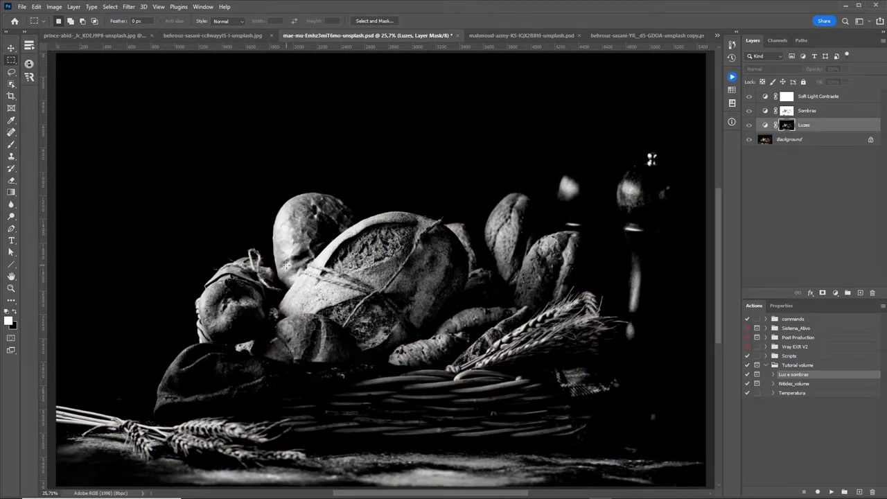
pyautogui.press('i')
pyautogui.moveTo(334, 287); pyautogui.dragTo(378, 272)
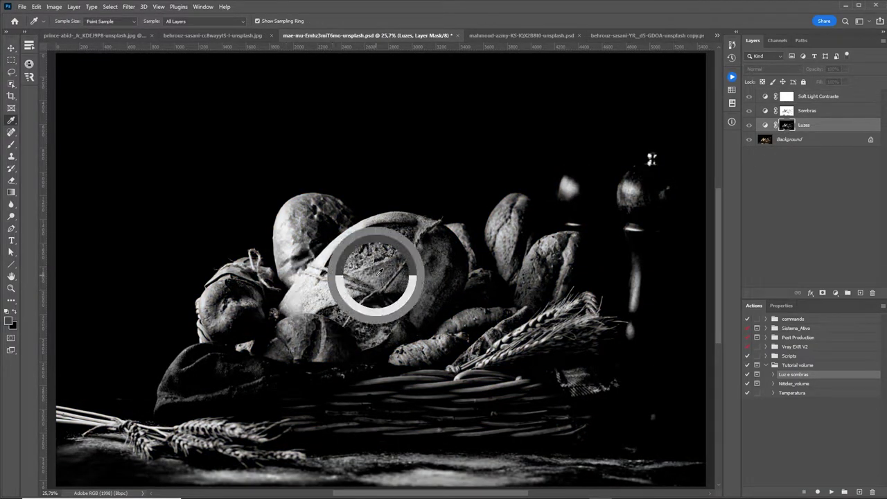
pyautogui.hotkey('ctrl', '2')
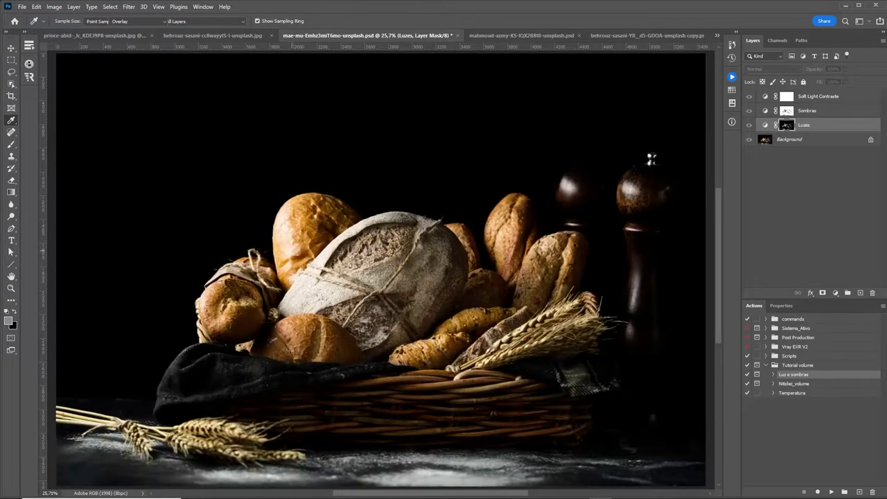
pyautogui.press('\\')
pyautogui.press('b')
pyautogui.press('\\')
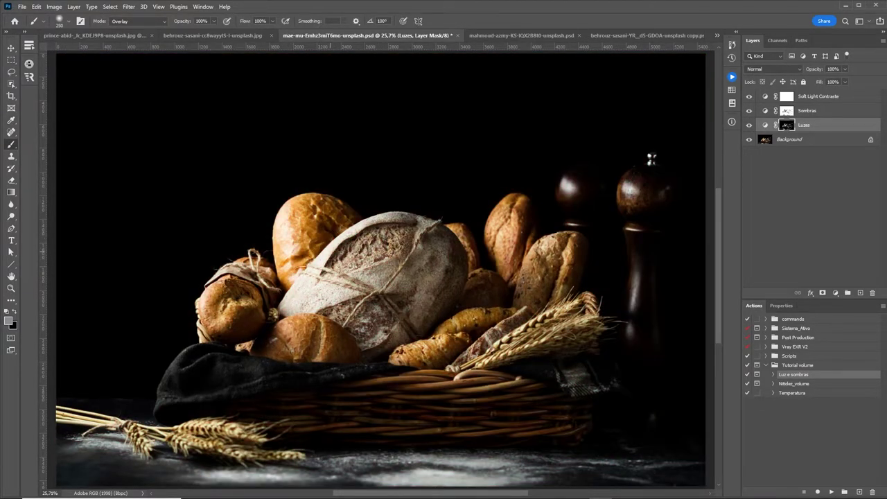
pyautogui.click(163, 21)
pyautogui.click(122, 64)
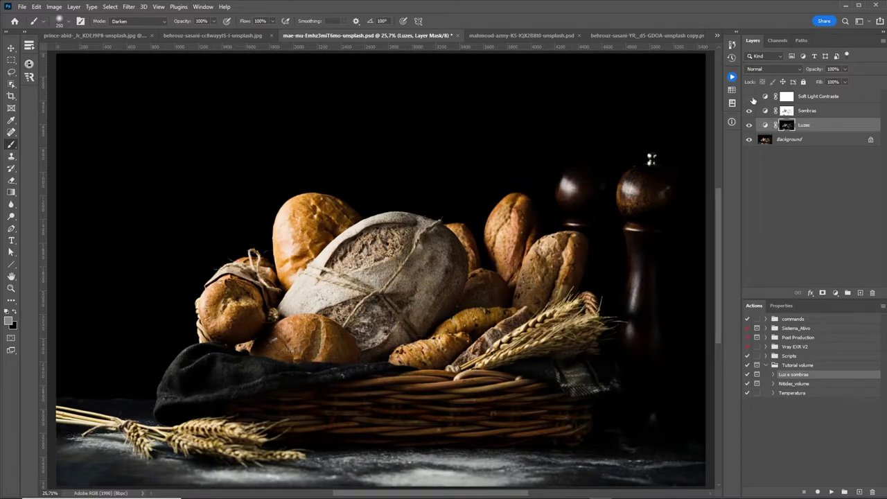
# Raise the Sombras Levels midtone to 1.18, then select Soft Light Contraste.
pyautogui.click(765, 111)
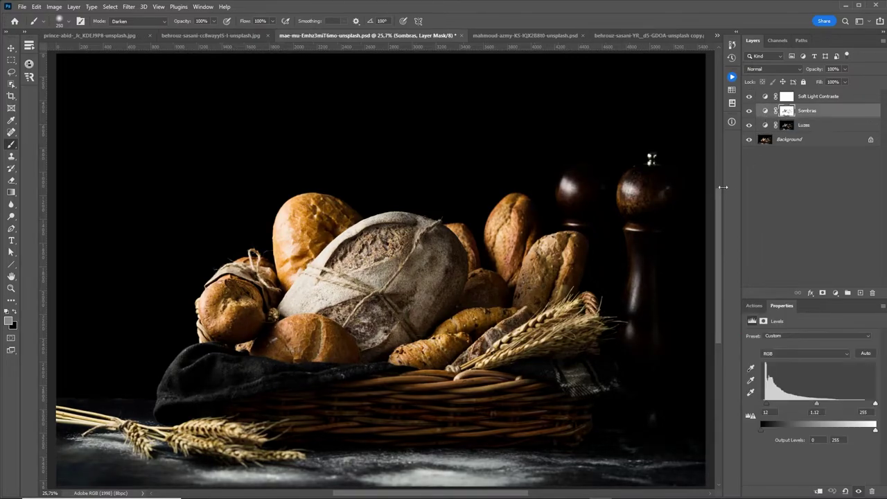
pyautogui.moveTo(816, 405); pyautogui.dragTo(806, 406)
pyautogui.click(814, 96)
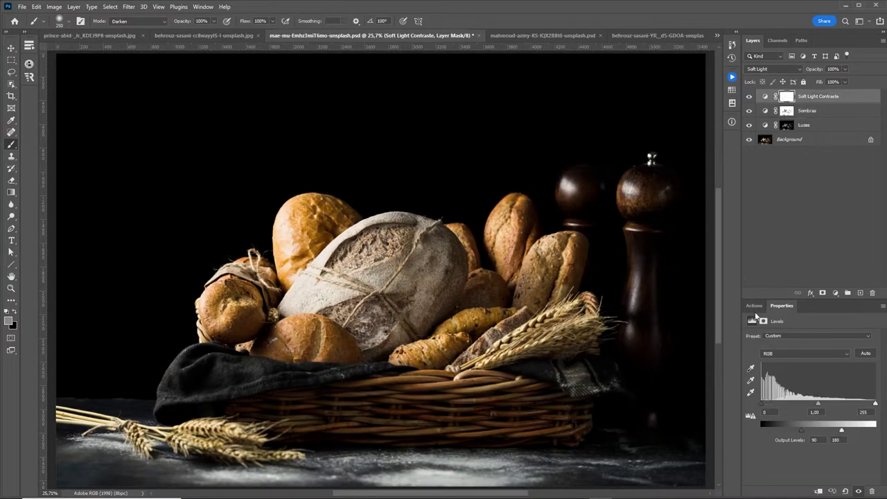
pyautogui.click(754, 306)
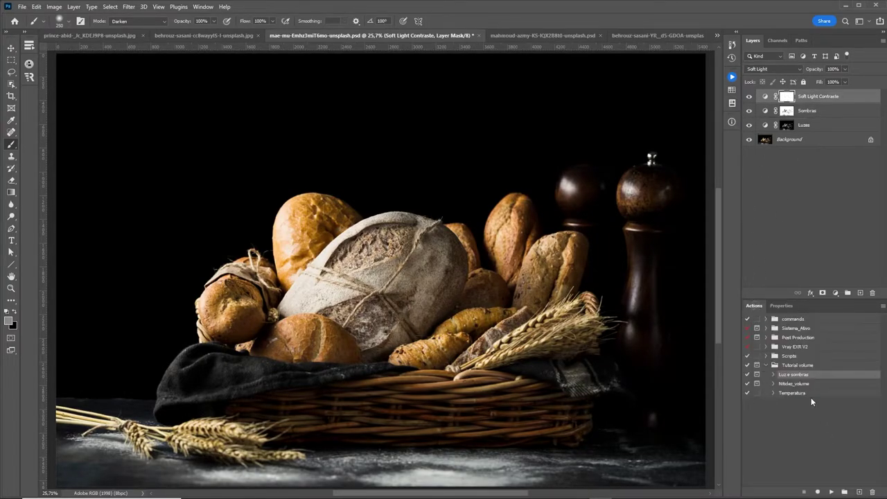
# Run Nitidez_volume on the bread, accepting High Pass radii of 80 and 0.5 pixels, then select Volume.
pyautogui.click(790, 385)
pyautogui.click(831, 492)
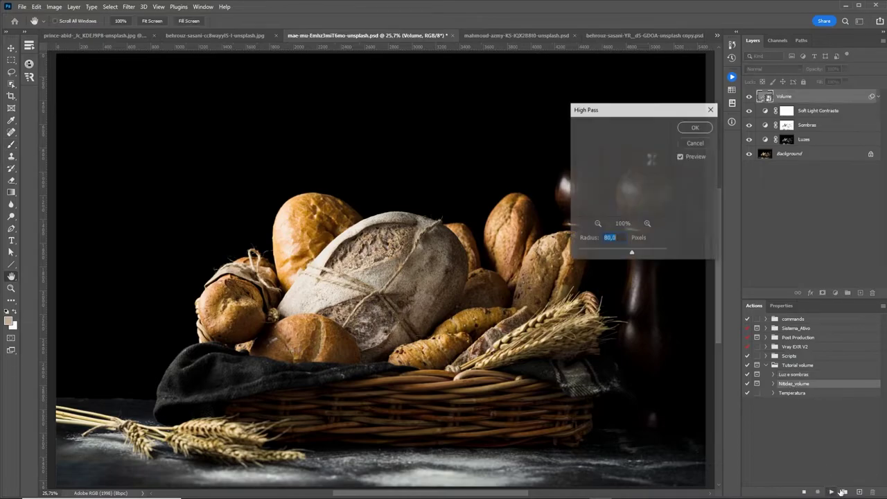
pyautogui.click(695, 127)
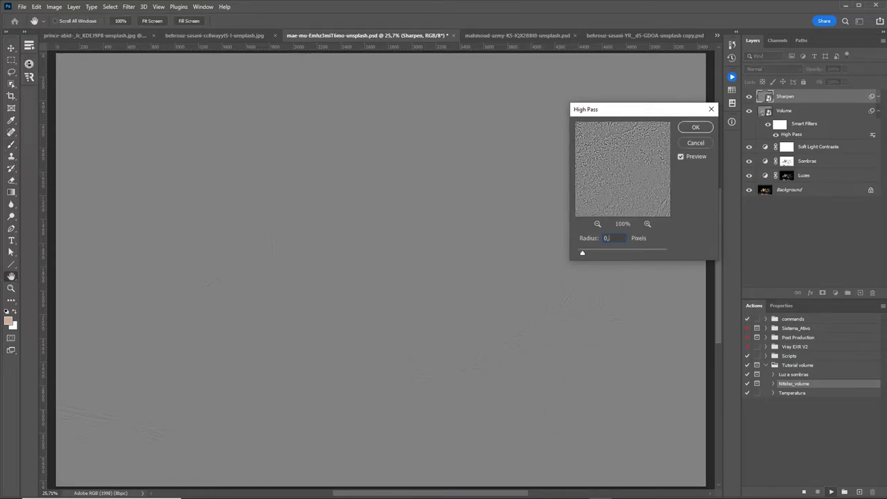
pyautogui.write('5')
pyautogui.press('Return')
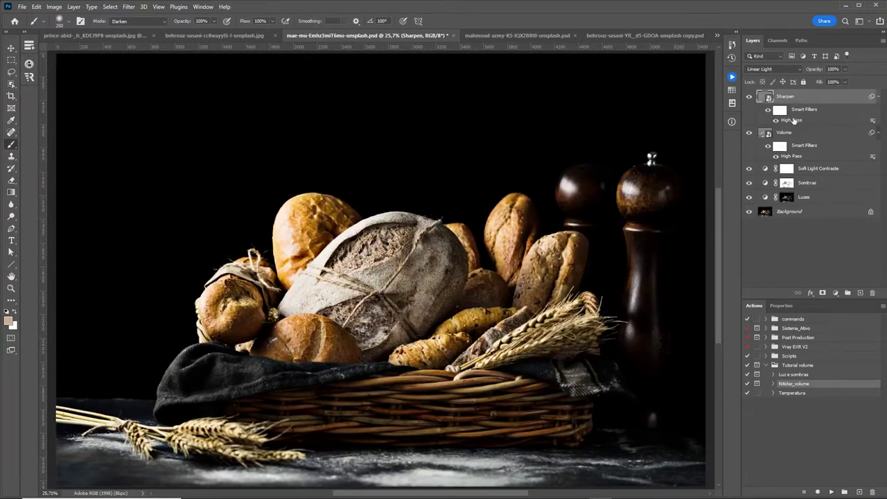
pyautogui.click(748, 133)
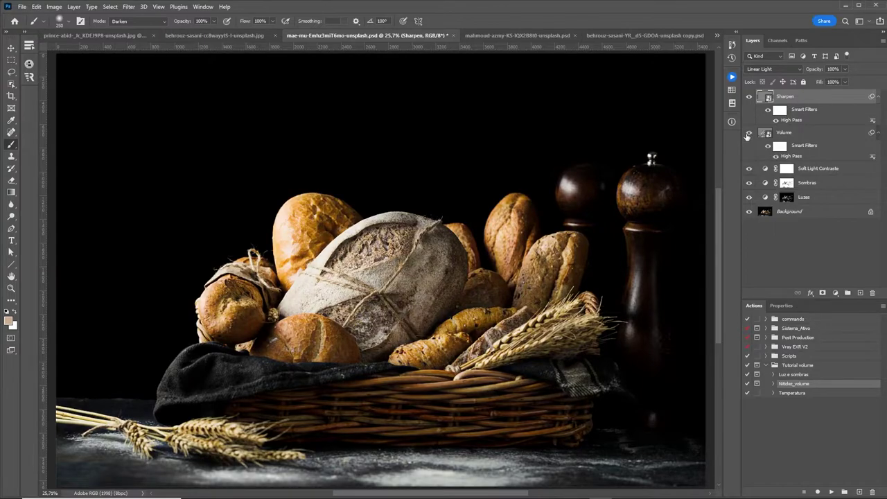
pyautogui.click(806, 136)
# Set Volume's split Blend If underlying sliders to spare the bread's darkest and brightest tones.
pyautogui.doubleClick(805, 136)
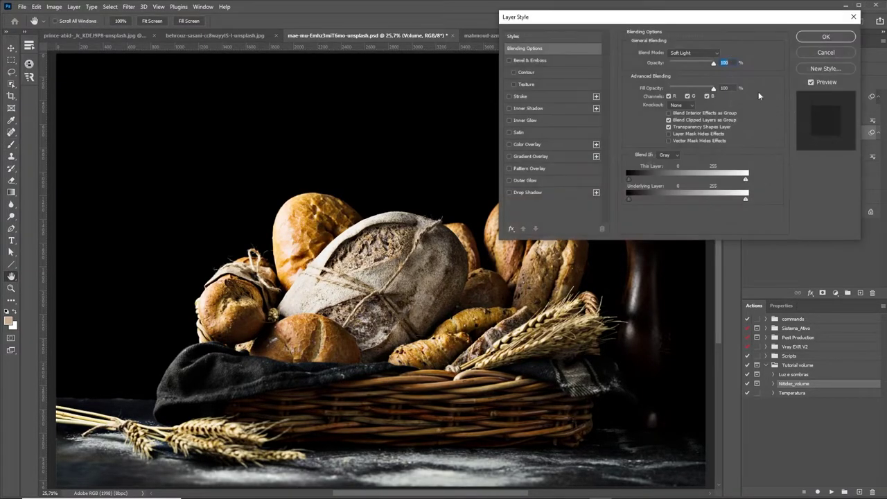
pyautogui.moveTo(737, 13)
pyautogui.mouseDown()
pyautogui.moveTo(325, 67)
pyautogui.moveTo(302, 156)
pyautogui.mouseUp()
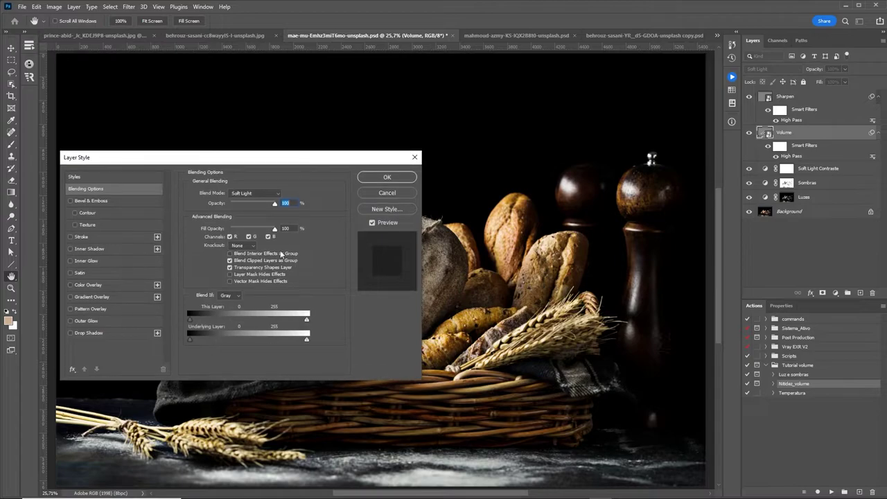
pyautogui.moveTo(189, 340)
pyautogui.mouseDown()
pyautogui.moveTo(255, 339)
pyautogui.moveTo(195, 342)
pyautogui.mouseUp()
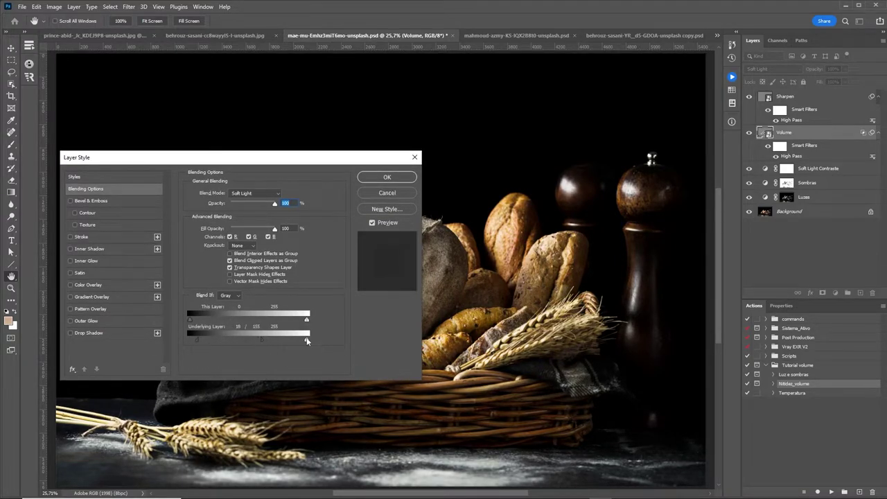
pyautogui.moveTo(295, 341); pyautogui.dragTo(253, 340)
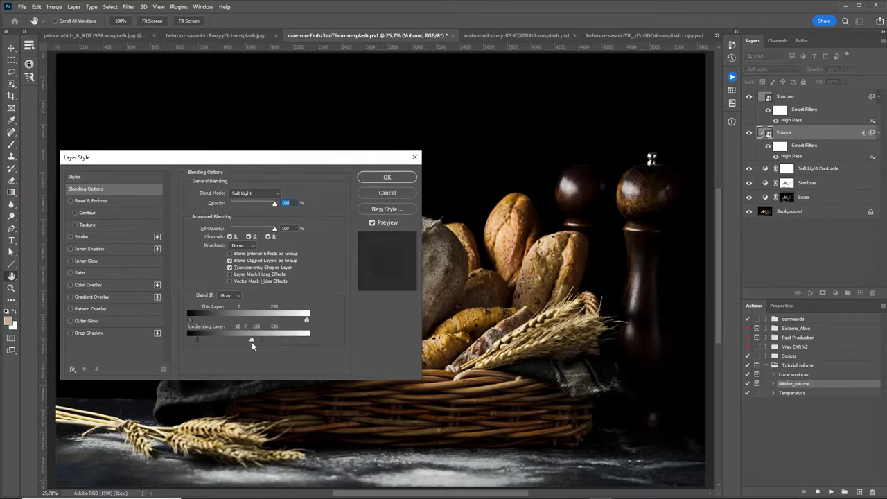
pyautogui.click(397, 178)
# Compare the result against the original Background, zooming in on the bread detail.
pyautogui.click(877, 97)
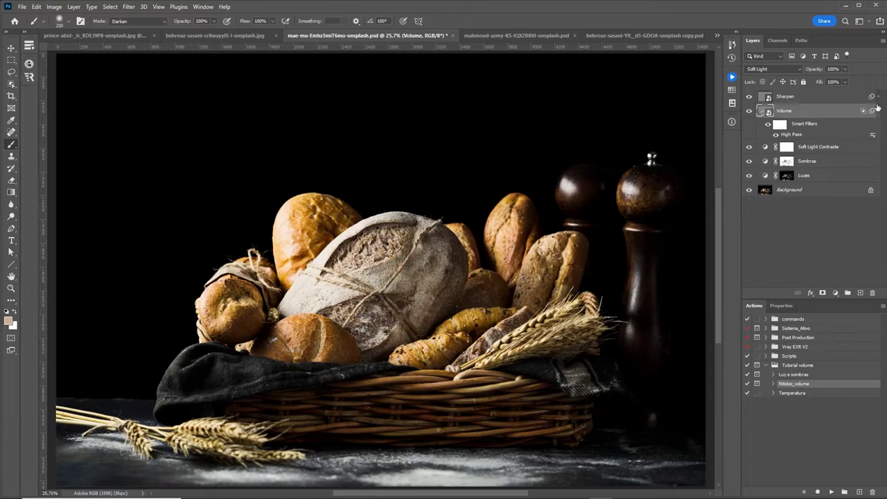
pyautogui.click(877, 111)
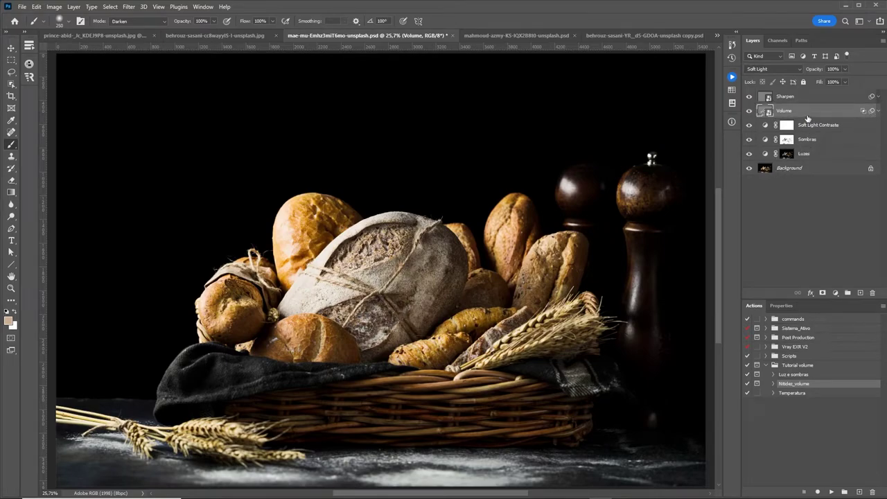
pyautogui.keyDown('alt'); pyautogui.click(748, 169); pyautogui.keyUp('alt')
pyautogui.keyDown('alt'); pyautogui.click(748, 168); pyautogui.keyUp('alt')
pyautogui.press('z')
pyautogui.click(548, 309)
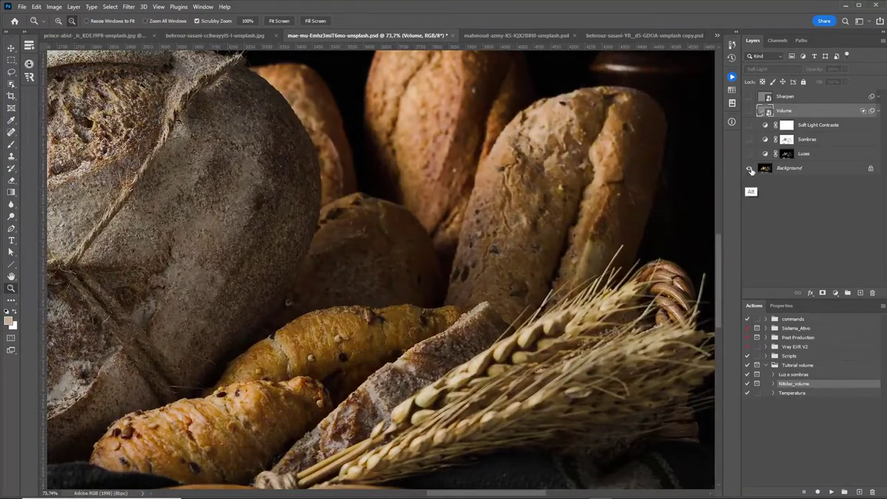
pyautogui.keyDown('alt'); pyautogui.click(748, 168); pyautogui.keyUp('alt')
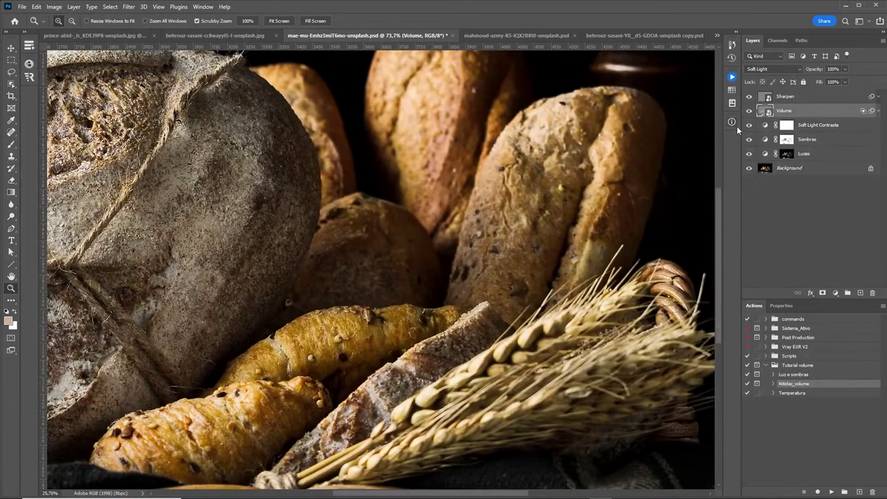
pyautogui.hotkey('ctrl', '0')
# On the interior photo, run Luz e sombras with luminosity Levels at 114, 0,94 and 255.
pyautogui.hotkey('ctrl', 'Tab')
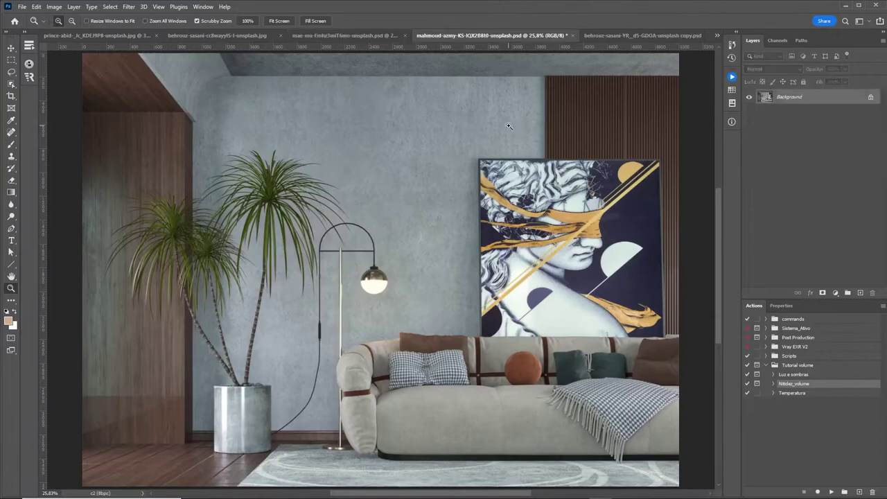
pyautogui.click(794, 374)
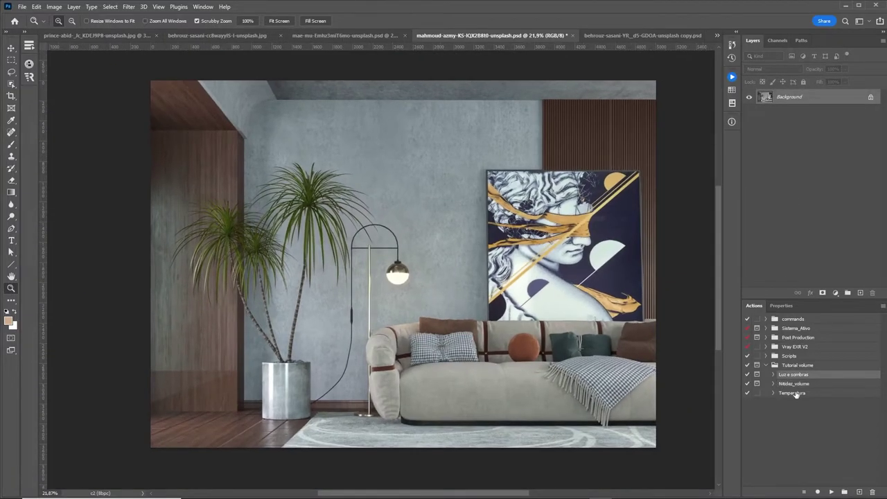
pyautogui.click(831, 491)
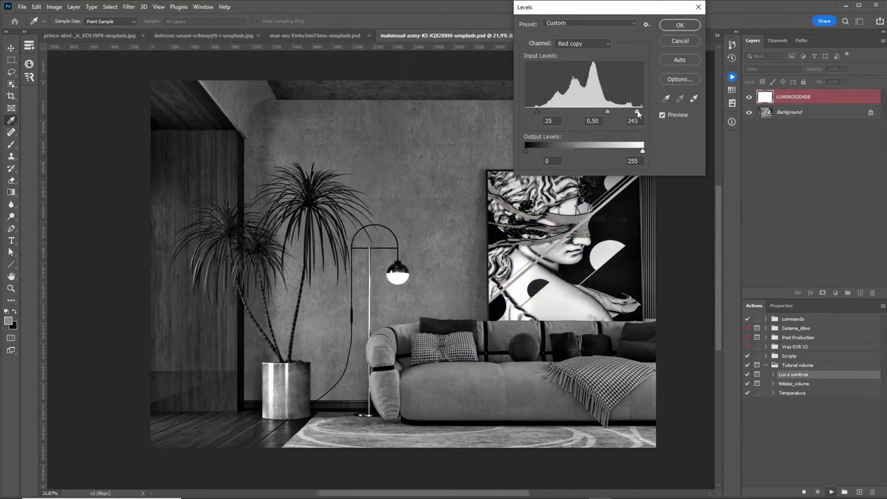
pyautogui.moveTo(638, 113); pyautogui.dragTo(642, 111)
pyautogui.moveTo(537, 111); pyautogui.dragTo(568, 111)
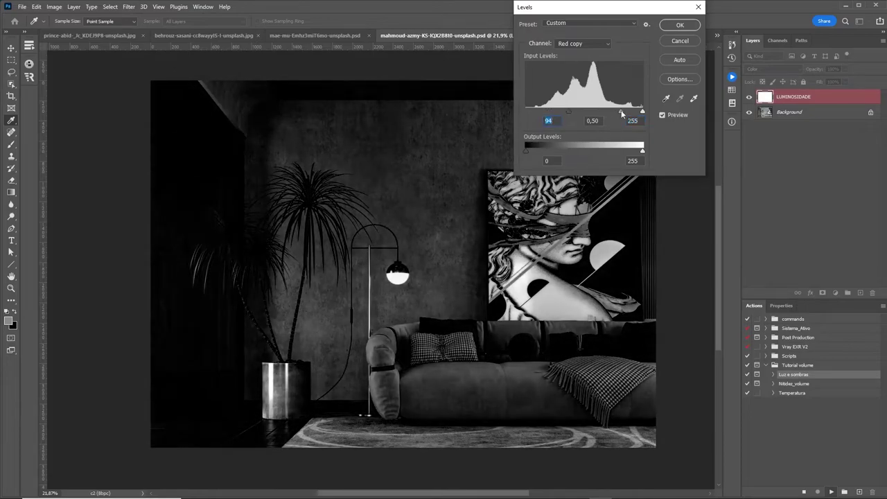
pyautogui.moveTo(622, 112); pyautogui.dragTo(610, 112)
pyautogui.press('Tab')
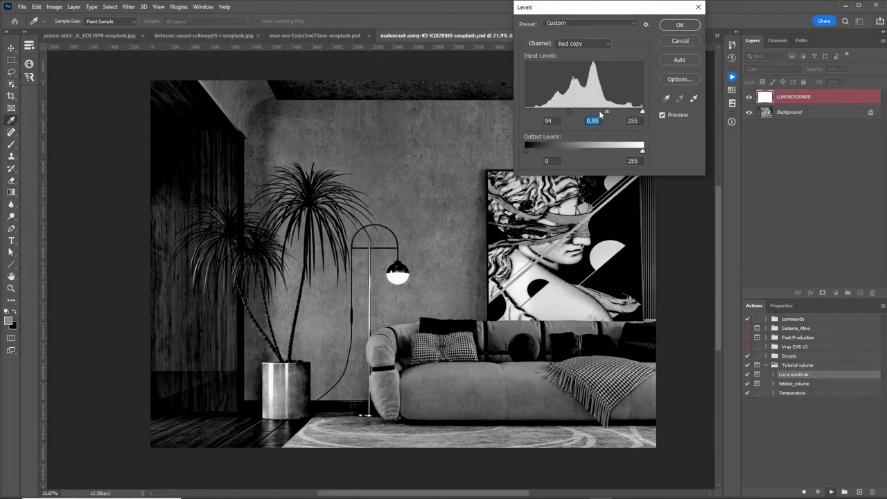
pyautogui.moveTo(568, 112); pyautogui.dragTo(606, 113)
pyautogui.click(680, 25)
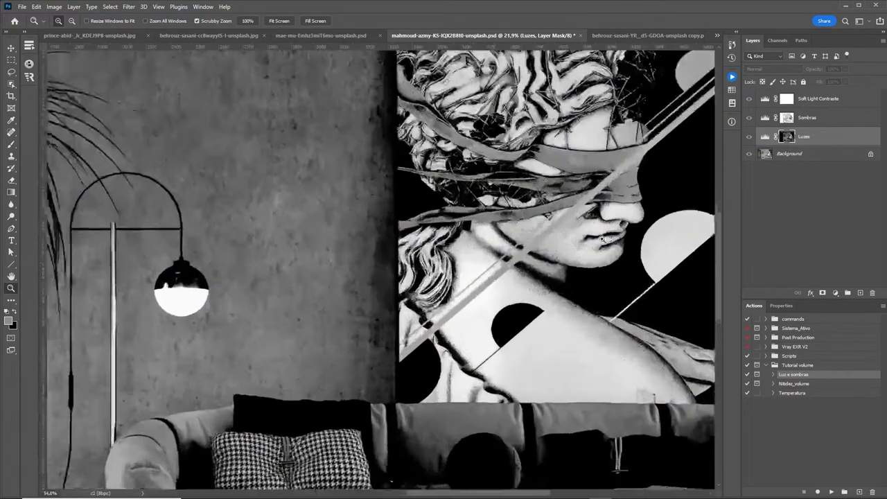
# Sample a grey from the statue poster and paint it over the statue on the Luzes mask.
pyautogui.moveTo(553, 264); pyautogui.dragTo(576, 225)
pyautogui.press('i')
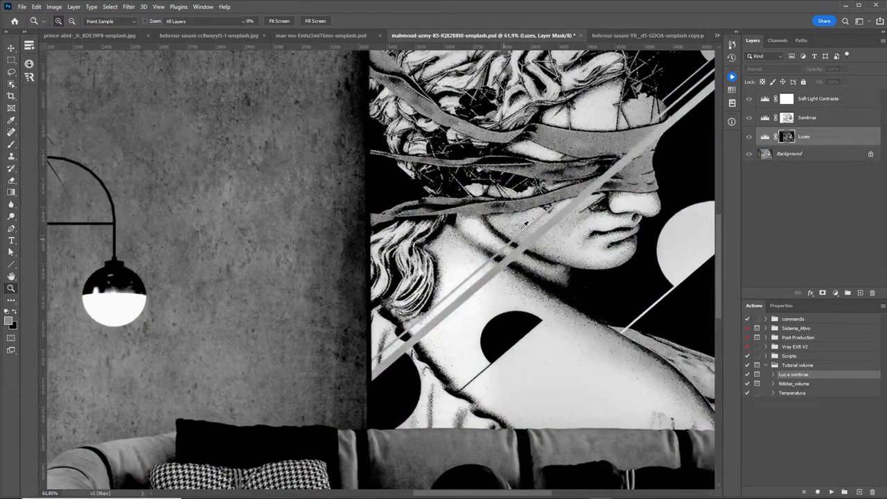
pyautogui.click(600, 139)
pyautogui.hotkey('ctrl', '0')
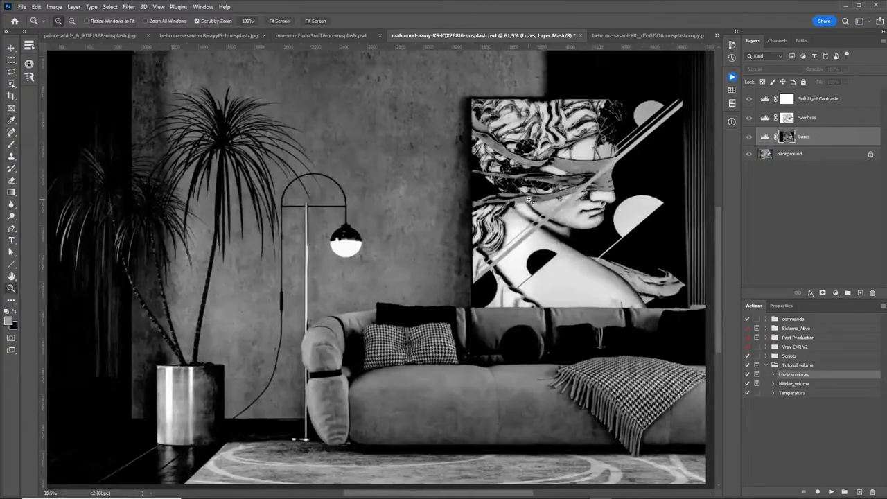
pyautogui.press('b')
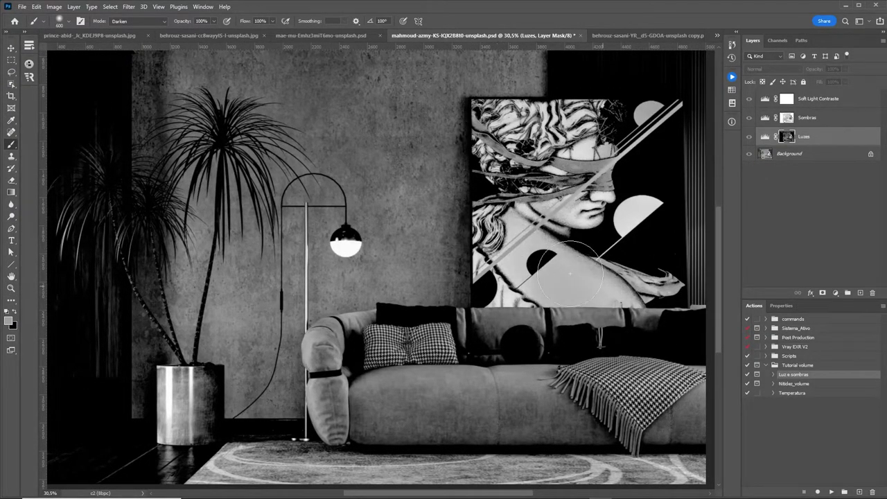
pyautogui.moveTo(540, 236)
pyautogui.mouseDown()
pyautogui.moveTo(497, 295)
pyautogui.moveTo(577, 286)
pyautogui.moveTo(497, 182)
pyautogui.mouseUp()
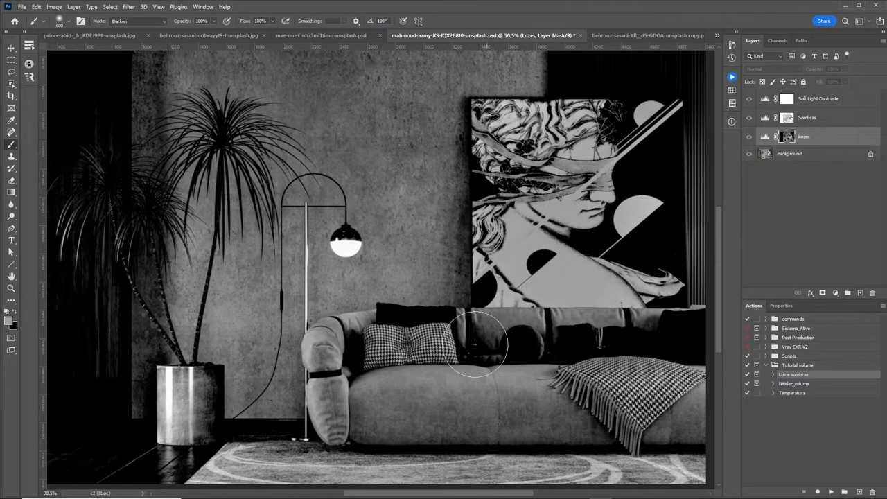
pyautogui.press('z')
pyautogui.moveTo(568, 247)
pyautogui.mouseDown()
pyautogui.moveTo(535, 277)
pyautogui.moveTo(550, 275)
pyautogui.mouseUp()
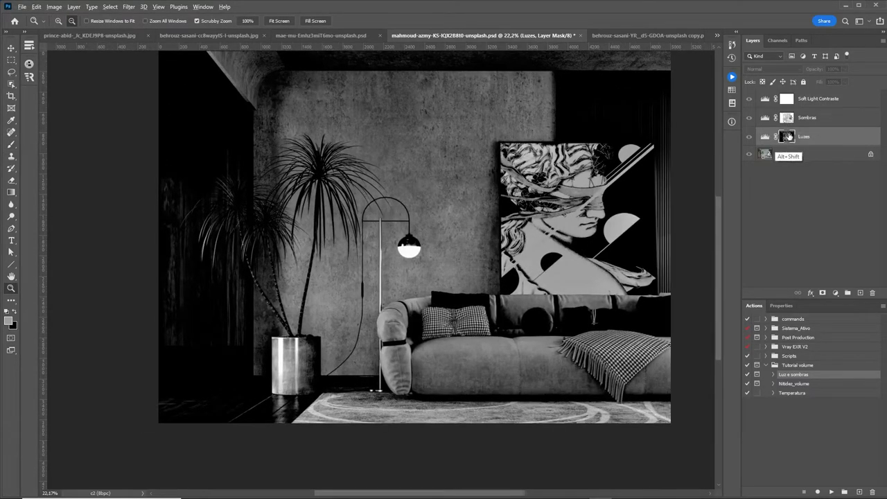
# Preview the Luzes mask overlay, then lower the Luzes Levels white input to 216.
pyautogui.keyDown('alt'); pyautogui.keyDown('shift'); pyautogui.click(786, 135); pyautogui.keyUp('shift'); pyautogui.keyUp('alt')
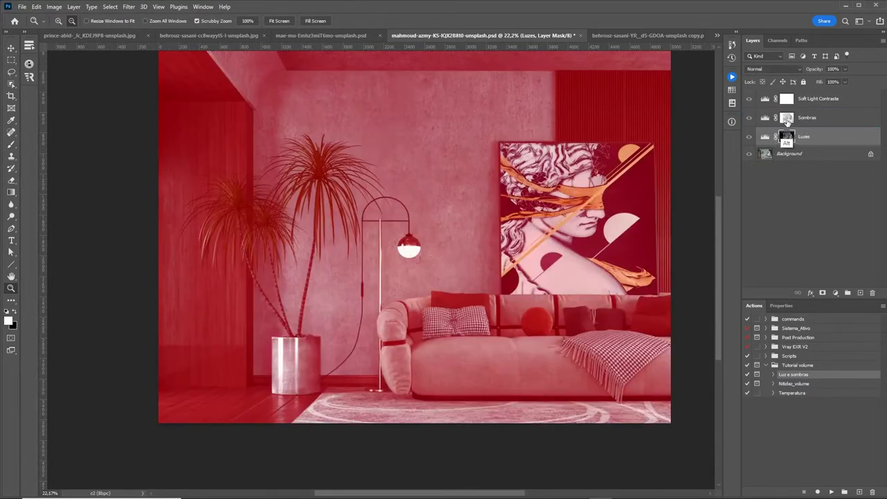
pyautogui.keyDown('alt'); pyautogui.keyDown('shift'); pyautogui.click(786, 135); pyautogui.keyUp('shift'); pyautogui.keyUp('alt')
pyautogui.click(765, 137)
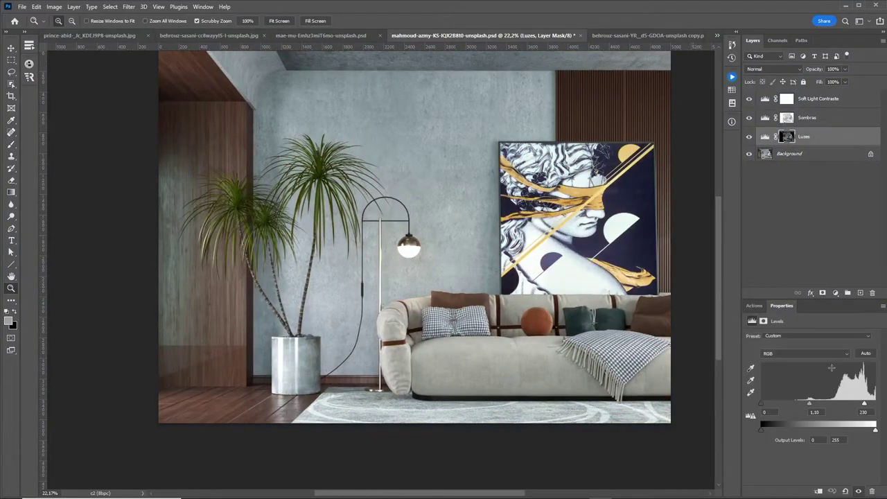
pyautogui.moveTo(865, 404); pyautogui.dragTo(857, 404)
# Raise the Sombras black input, then select Soft Light Contraste and show the Actions list.
pyautogui.click(764, 118)
pyautogui.moveTo(761, 403); pyautogui.dragTo(772, 404)
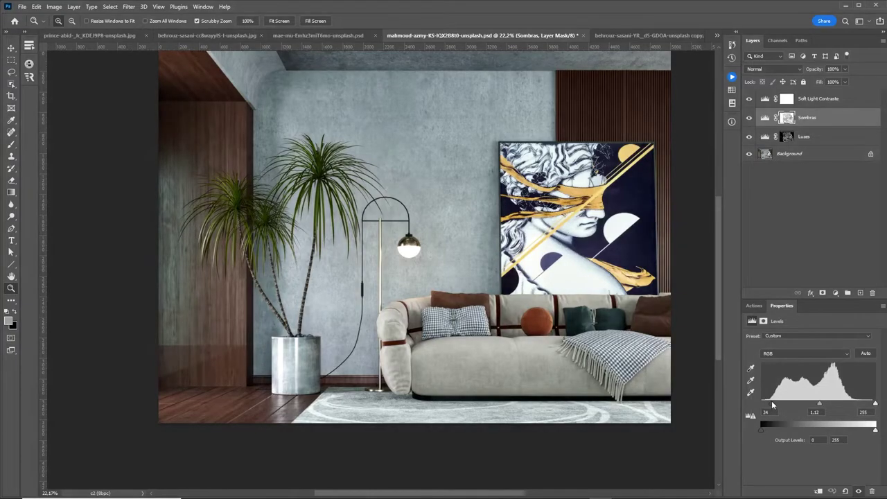
pyautogui.moveTo(496, 225); pyautogui.dragTo(480, 231)
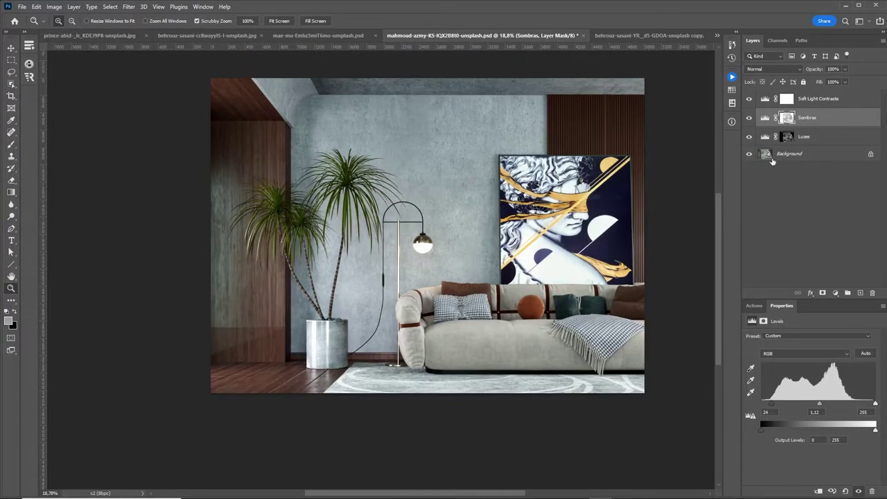
pyautogui.click(818, 98)
pyautogui.click(754, 306)
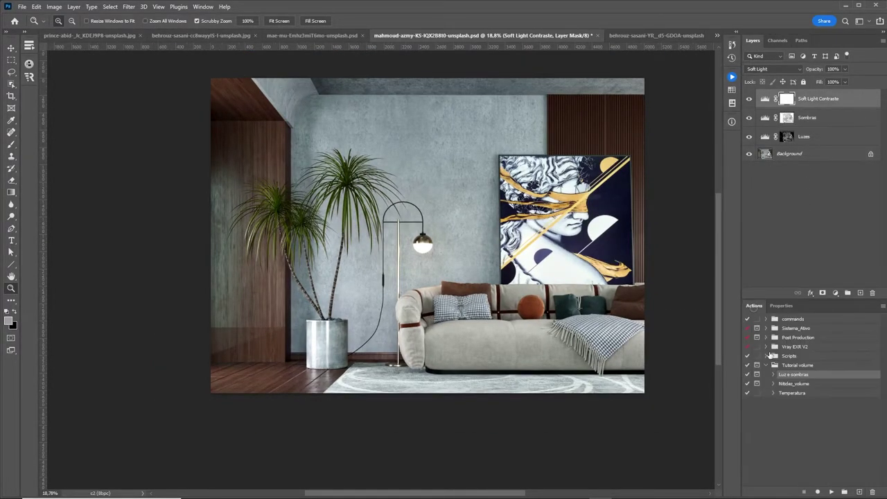
# Run the Nitidez_volume action and accept the High Pass radius.
pyautogui.click(793, 383)
pyautogui.click(831, 491)
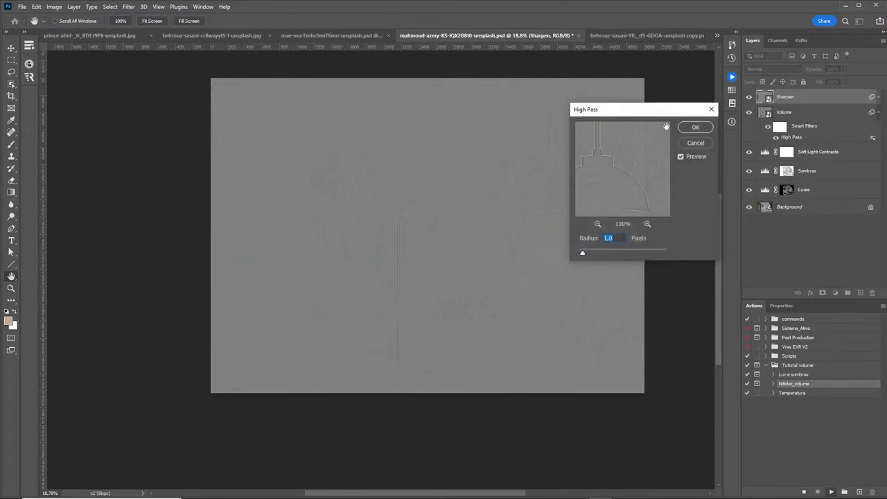
pyautogui.press('Return')
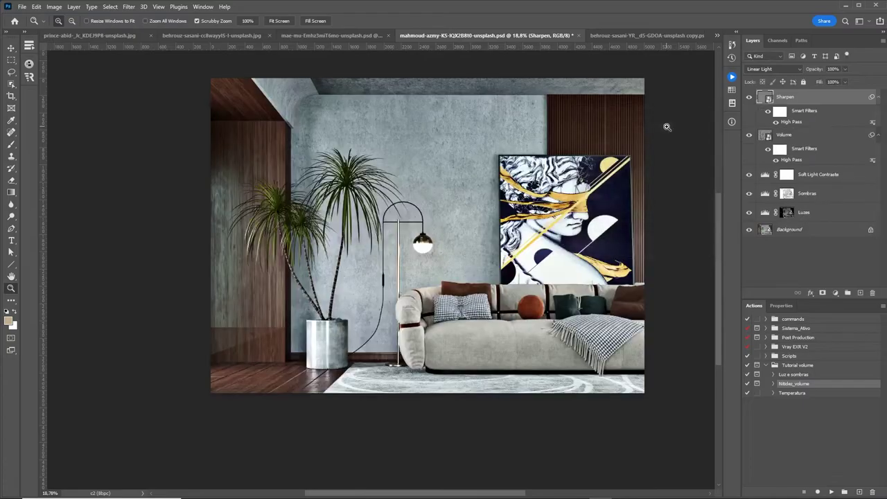
# Set Volume's Blend If Underlying Layer sliders to exclude the darkest and brightest tones.
pyautogui.click(809, 136)
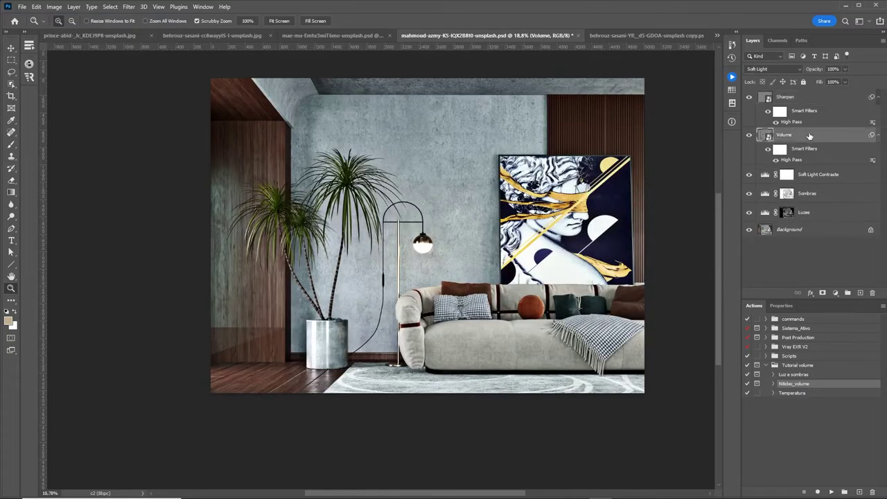
pyautogui.doubleClick(808, 136)
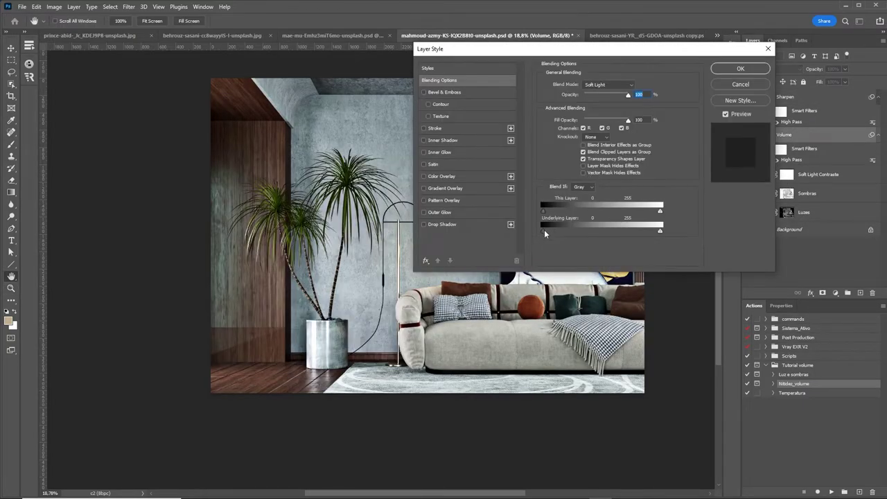
pyautogui.moveTo(543, 231)
pyautogui.mouseDown()
pyautogui.moveTo(598, 234)
pyautogui.moveTo(537, 238)
pyautogui.mouseUp()
pyautogui.moveTo(659, 230); pyautogui.dragTo(621, 234)
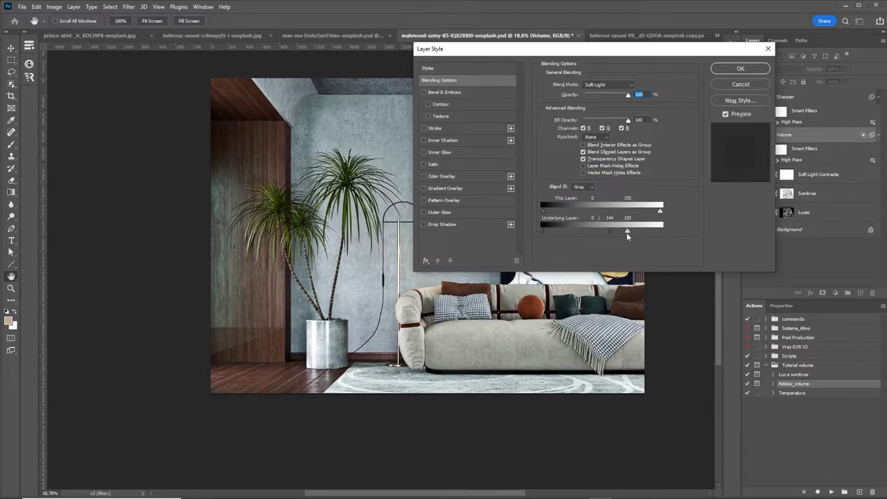
pyautogui.click(728, 70)
pyautogui.keyDown('alt'); pyautogui.click(877, 98); pyautogui.keyUp('alt')
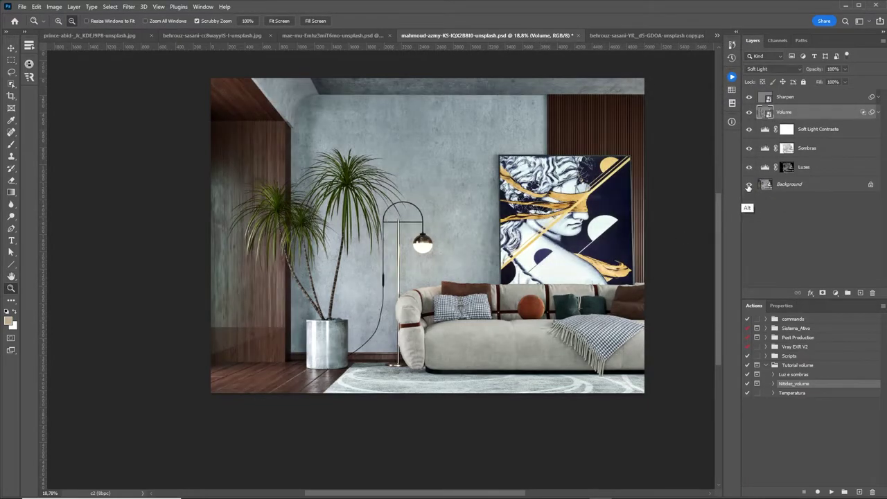
pyautogui.hotkey('ctrl', '0')
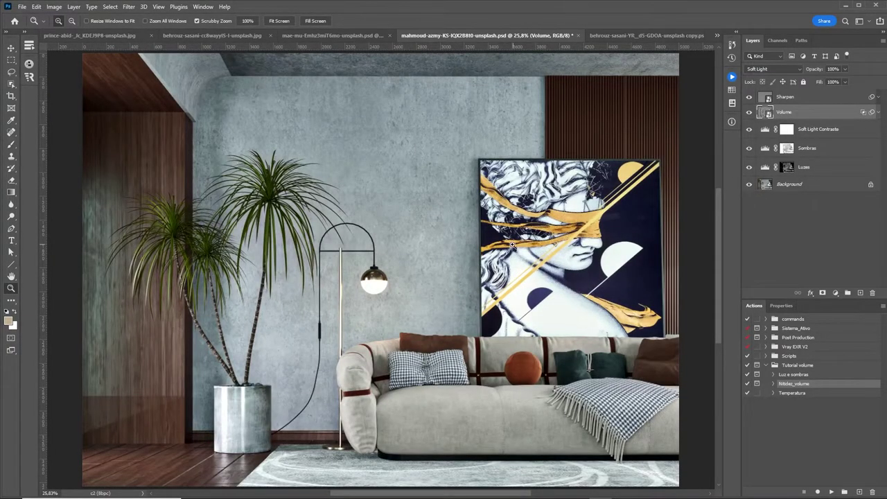
pyautogui.moveTo(526, 240)
pyautogui.mouseDown()
pyautogui.moveTo(491, 240)
pyautogui.moveTo(509, 254)
pyautogui.mouseUp()
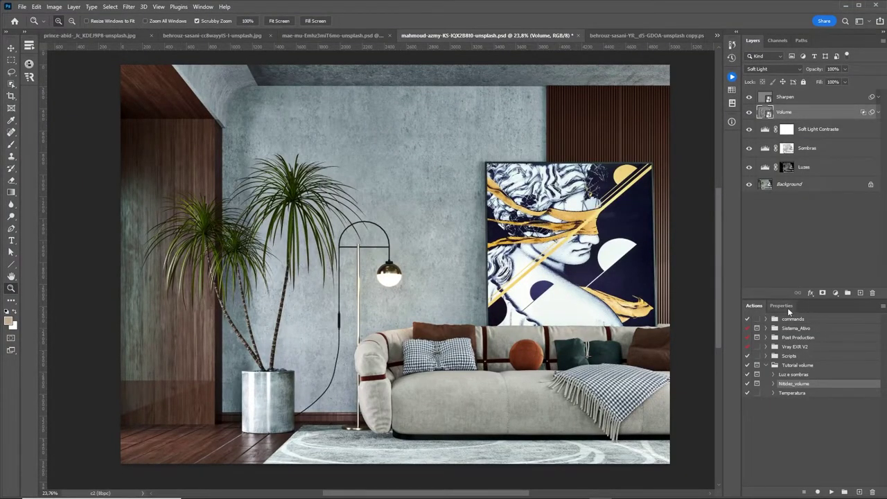
# Add a Color Lookup layer above Sharpen using the Moonlight.3DL LUT.
pyautogui.click(835, 295)
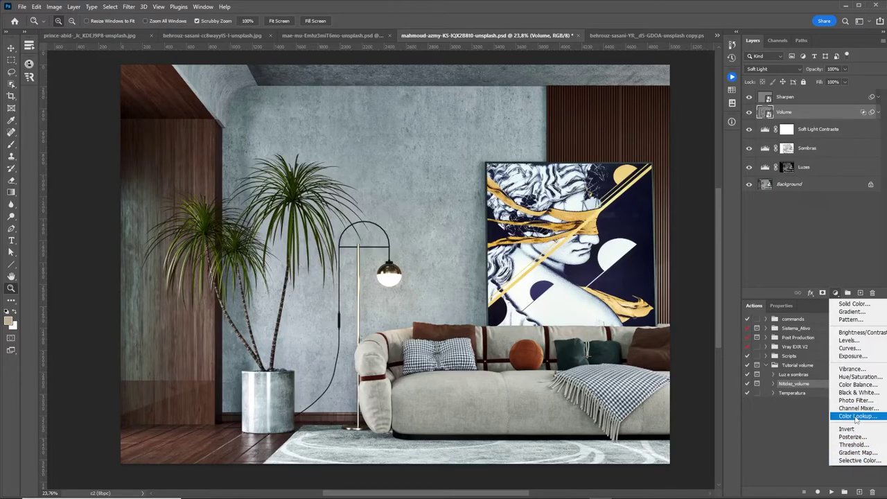
pyautogui.click(856, 419)
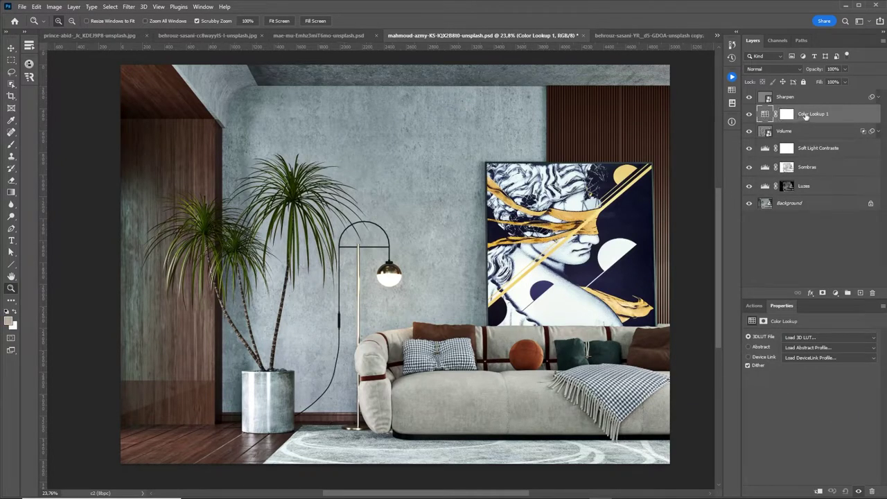
pyautogui.moveTo(776, 117); pyautogui.dragTo(774, 109)
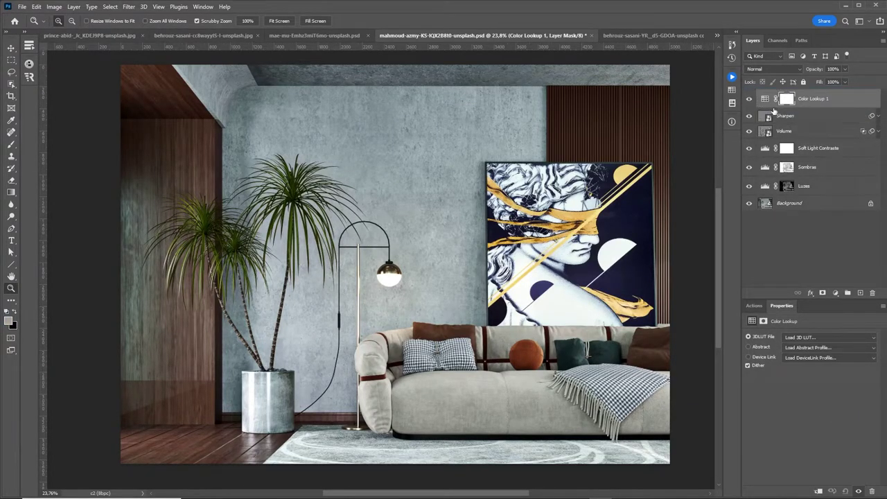
pyautogui.click(765, 100)
pyautogui.click(796, 337)
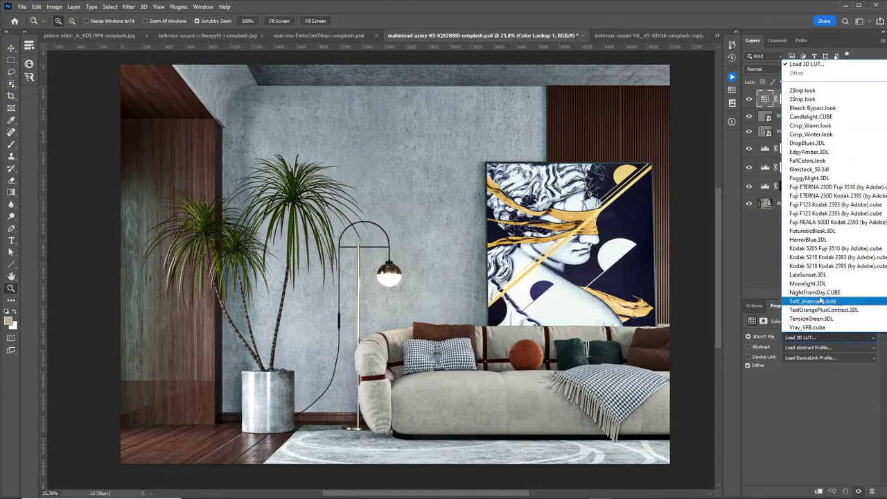
pyautogui.click(804, 284)
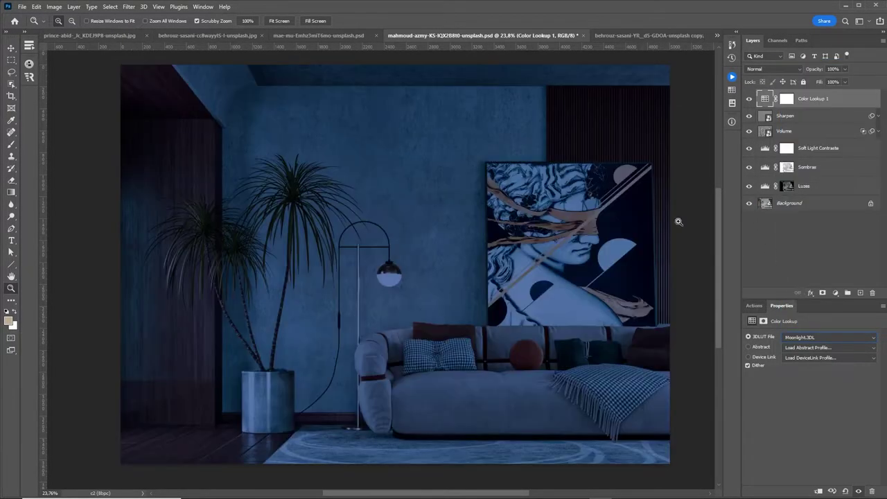
# Draw a radial gradient on the Color Lookup mask to keep the lamp's warm glow.
pyautogui.click(787, 99)
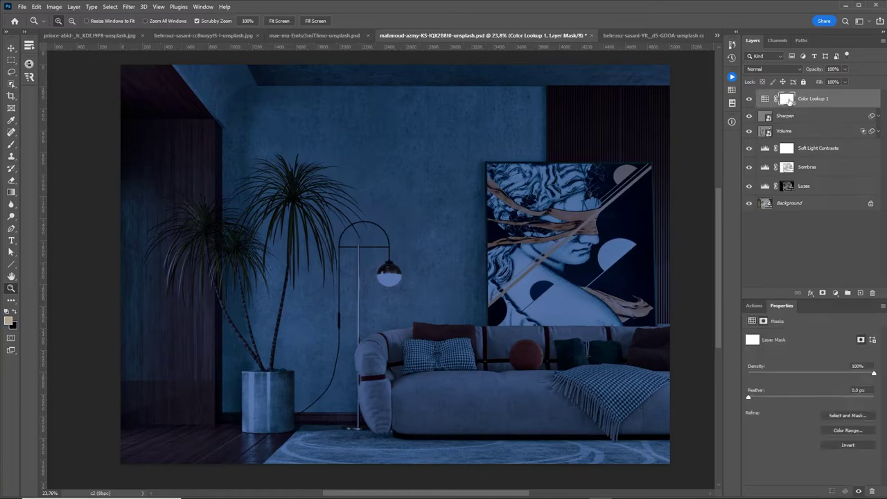
pyautogui.press('g')
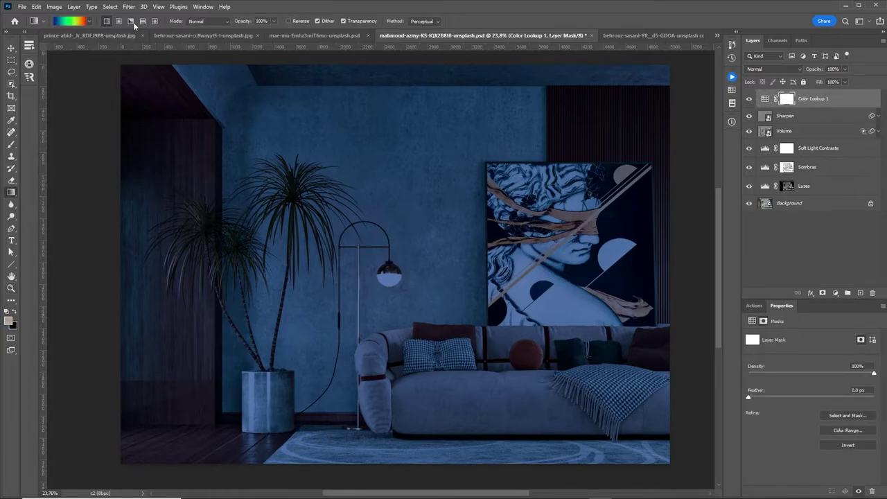
pyautogui.click(118, 22)
pyautogui.click(91, 22)
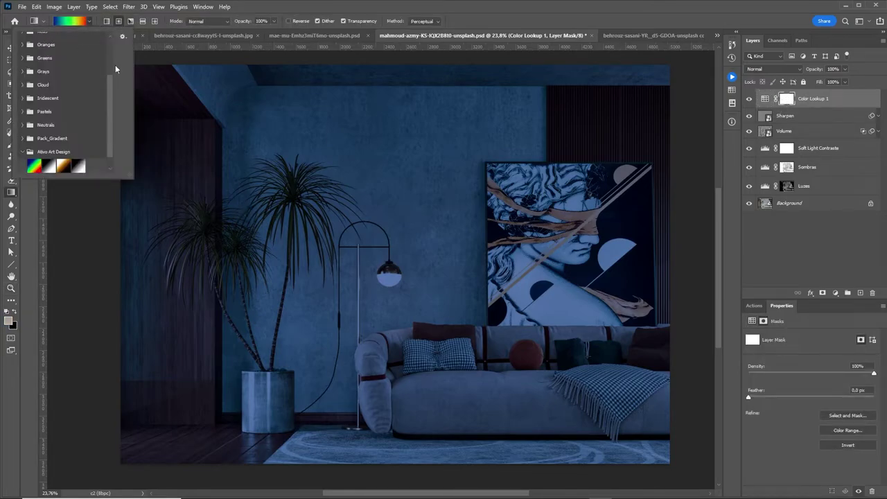
pyautogui.scroll(5, 115, 69)
pyautogui.click(23, 40)
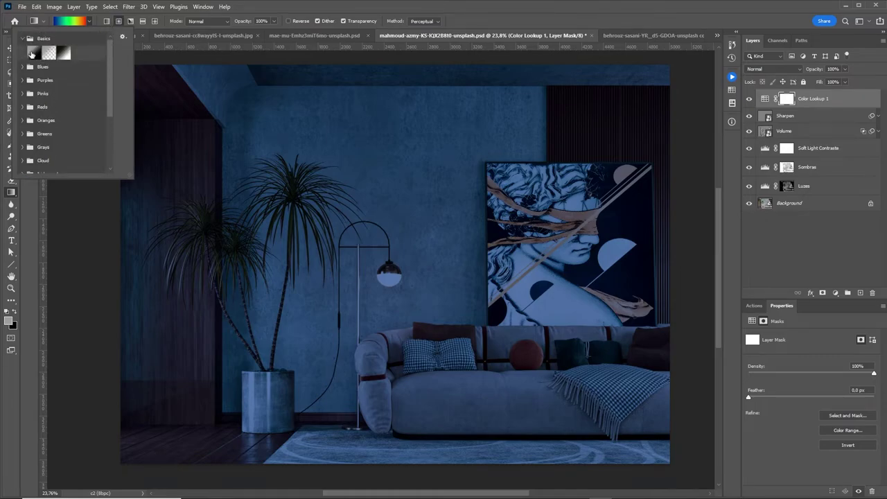
pyautogui.press('z')
pyautogui.moveTo(432, 257); pyautogui.dragTo(425, 271)
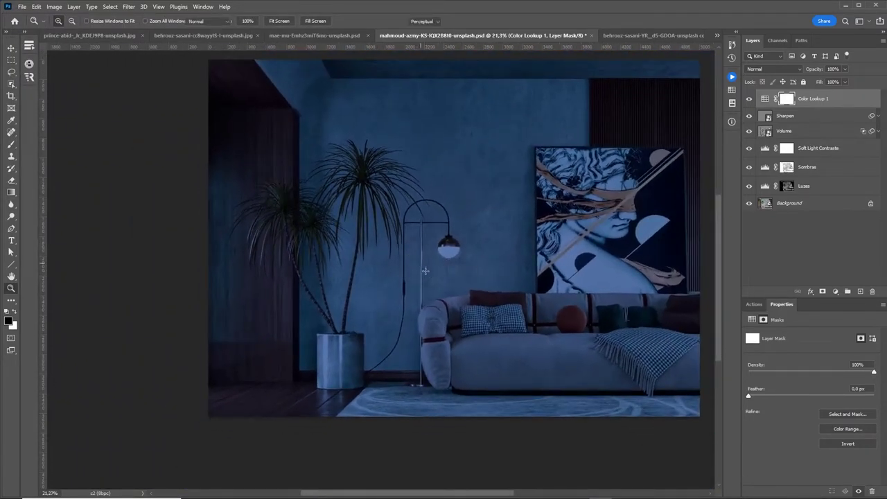
pyautogui.press('g')
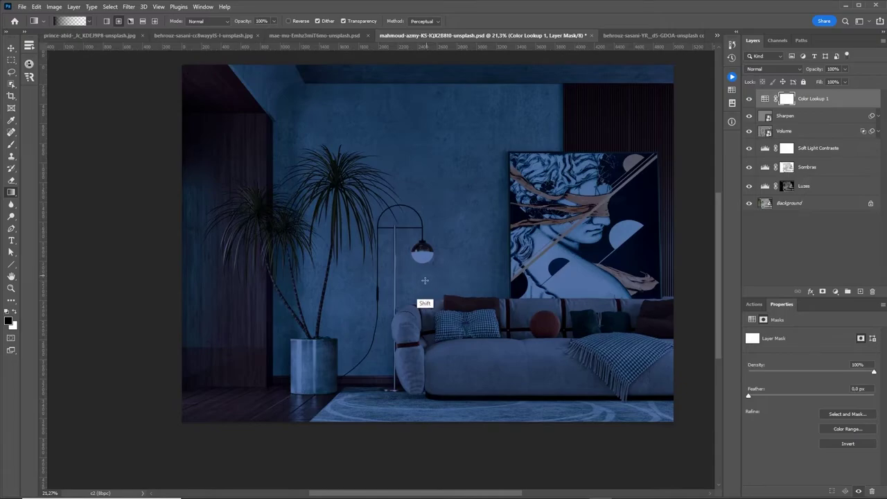
pyautogui.moveTo(421, 326); pyautogui.dragTo(419, 462)
pyautogui.scroll(1, 617, 300)
pyautogui.scroll(-1, 616, 299)
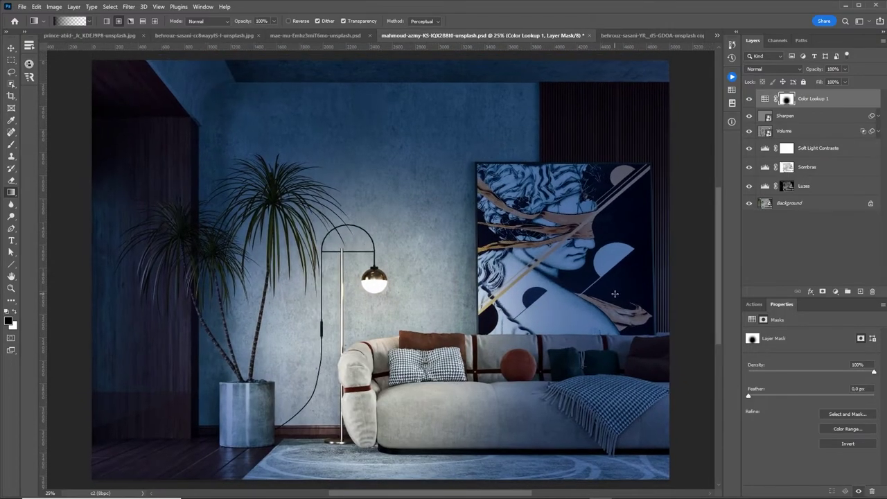
# Rename the Color Lookup 1 layer to noite.
pyautogui.click(766, 98)
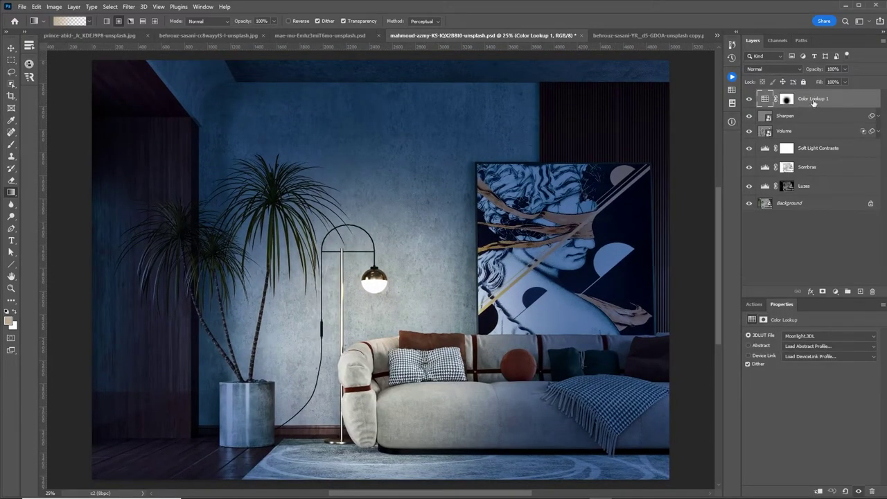
pyautogui.doubleClick(813, 101)
pyautogui.write('noite')
pyautogui.press('Return')
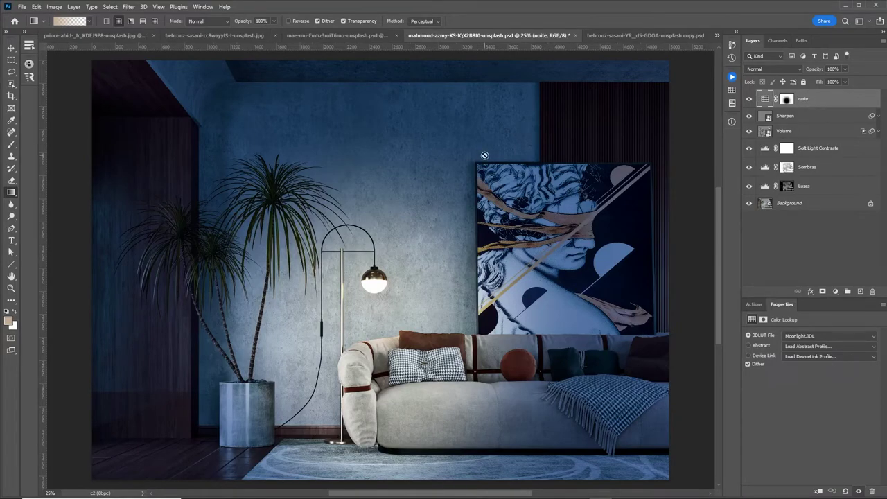
# Duplicate noite, invert the copy's mask, and give the copy the Crisp_Warm.look LUT.
pyautogui.hotkey('ctrl', 'j')
pyautogui.click(785, 100)
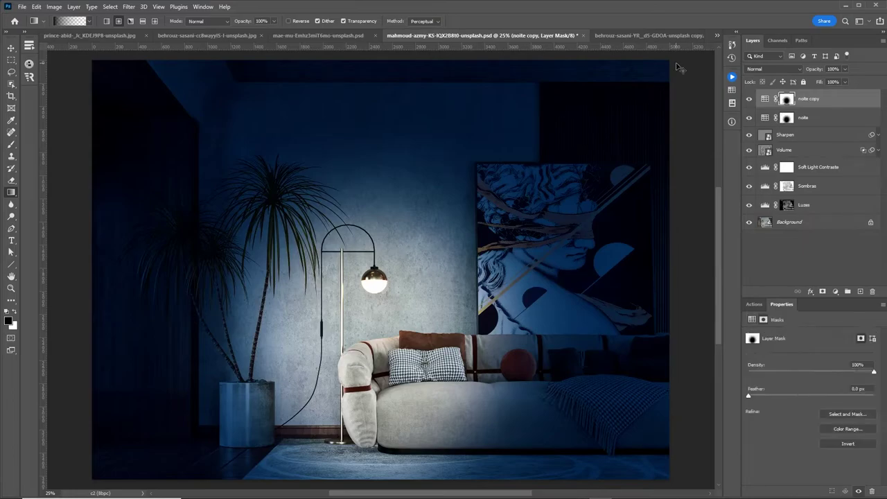
pyautogui.hotkey('ctrl', 'i')
pyautogui.click(765, 99)
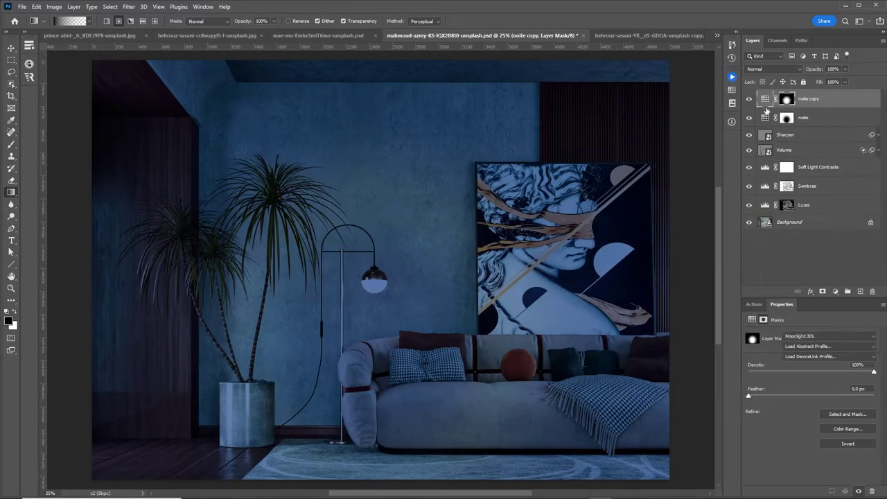
pyautogui.click(800, 340)
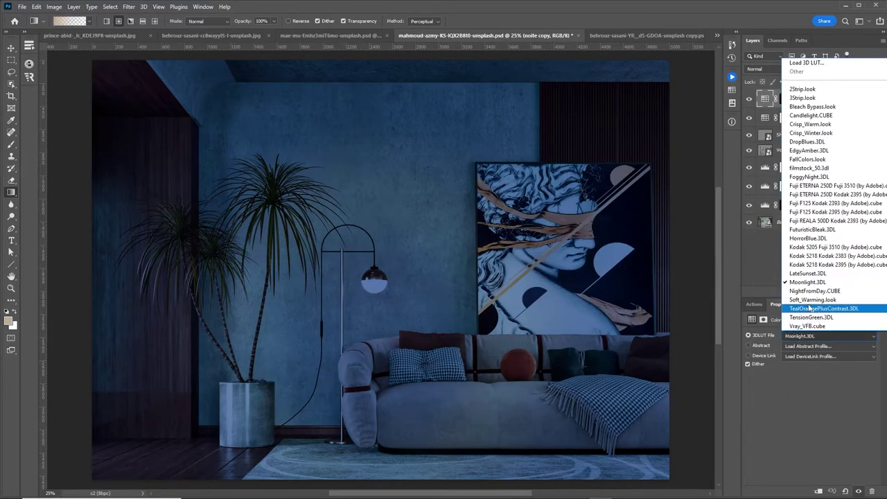
pyautogui.click(810, 126)
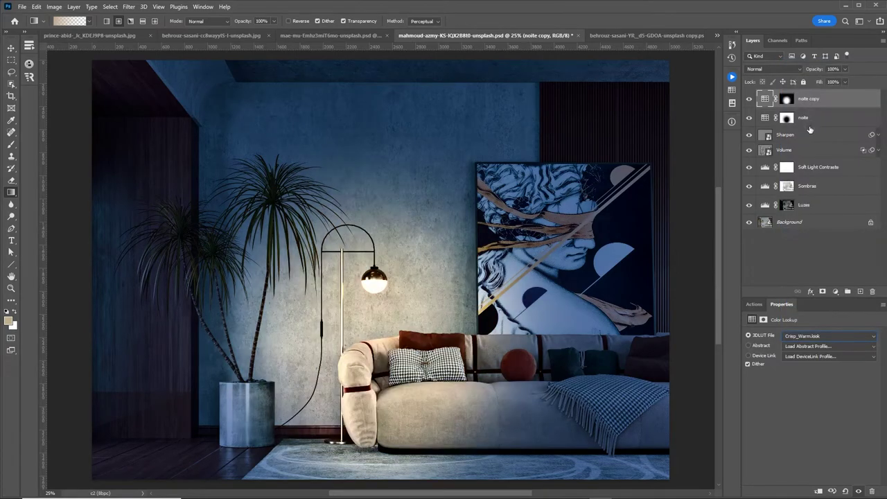
pyautogui.click(428, 267)
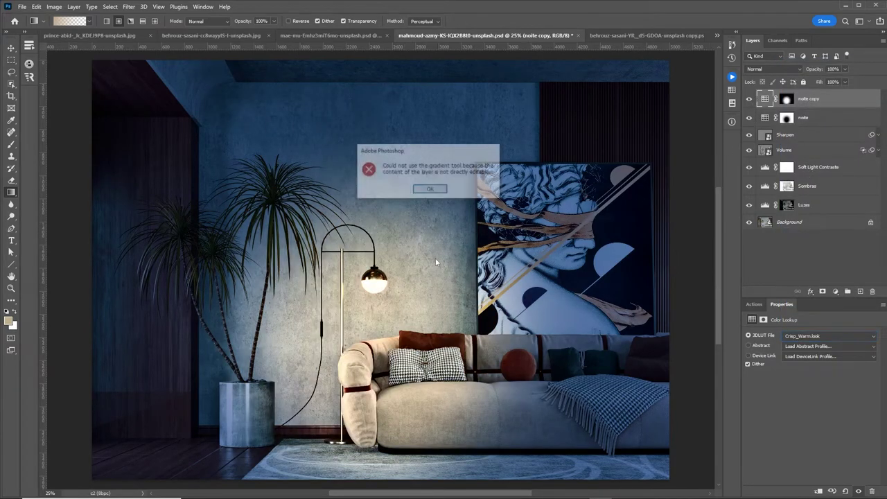
pyautogui.click(432, 186)
# Pull down the top Curves point on the noite mask to soften the moonlight.
pyautogui.press('z')
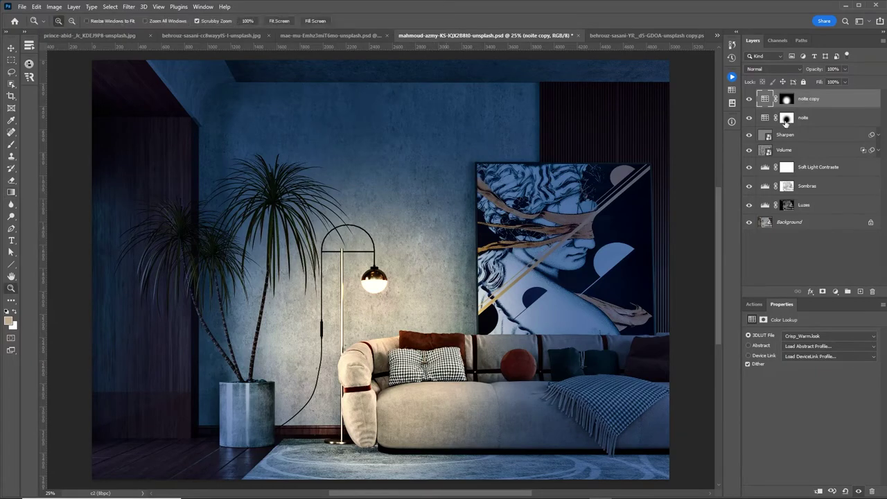
pyautogui.click(787, 118)
pyautogui.hotkey('ctrl', 'm')
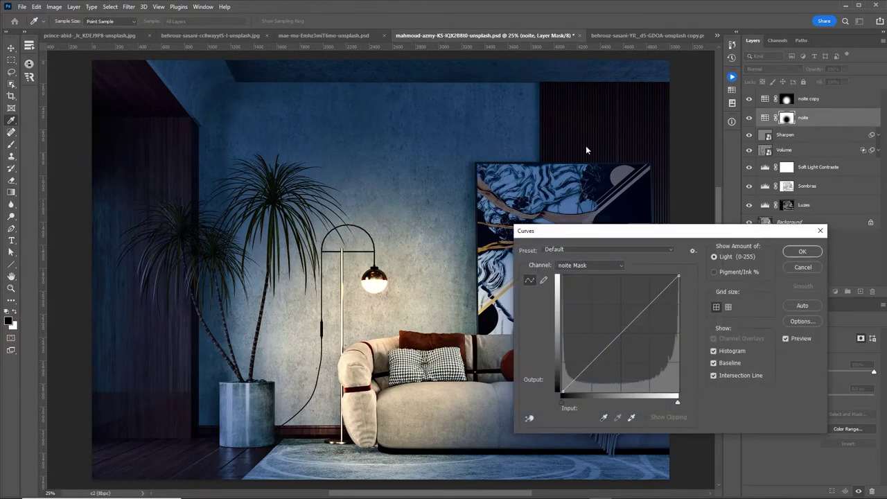
pyautogui.moveTo(647, 234); pyautogui.dragTo(672, 47)
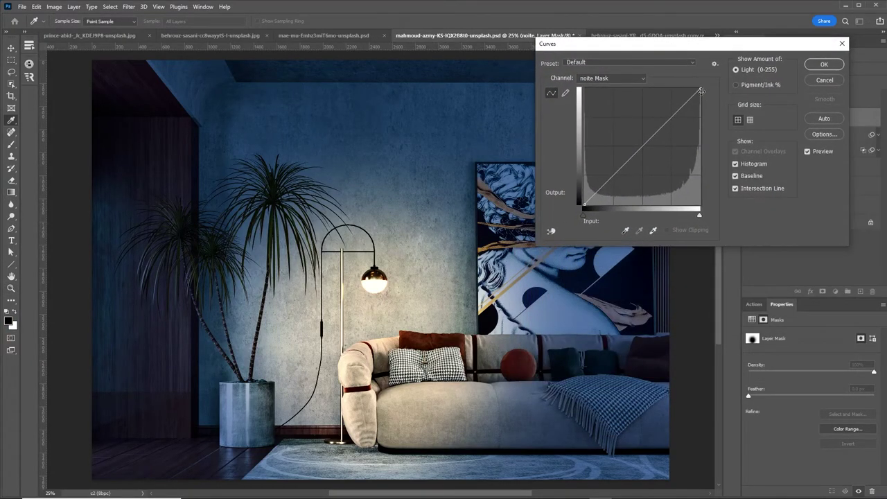
pyautogui.moveTo(699, 90); pyautogui.dragTo(701, 125)
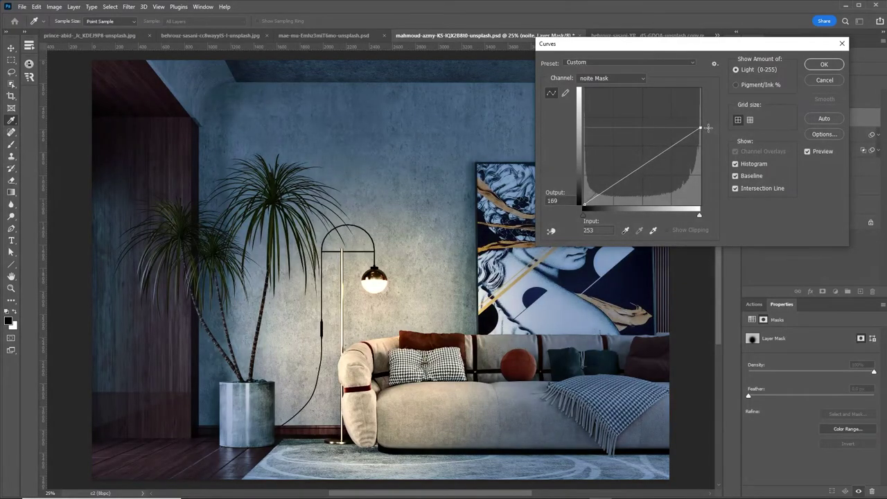
pyautogui.click(822, 64)
pyautogui.moveTo(476, 211); pyautogui.dragTo(458, 212)
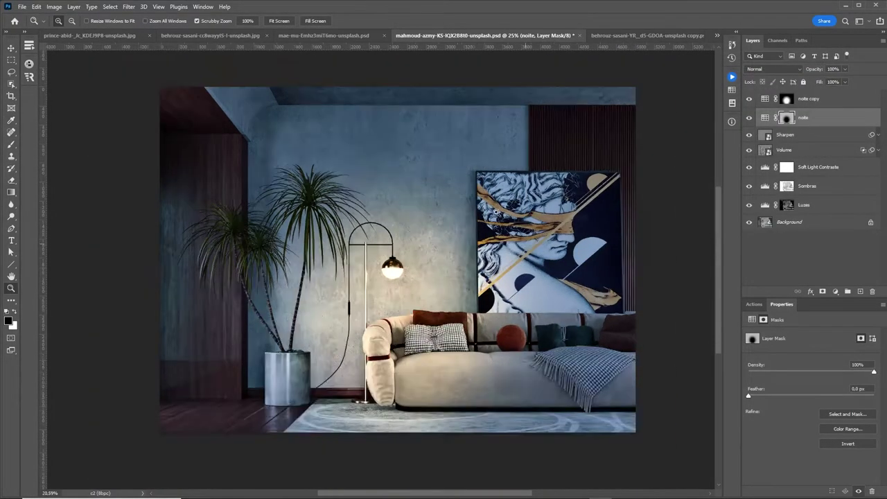
pyautogui.click(807, 98)
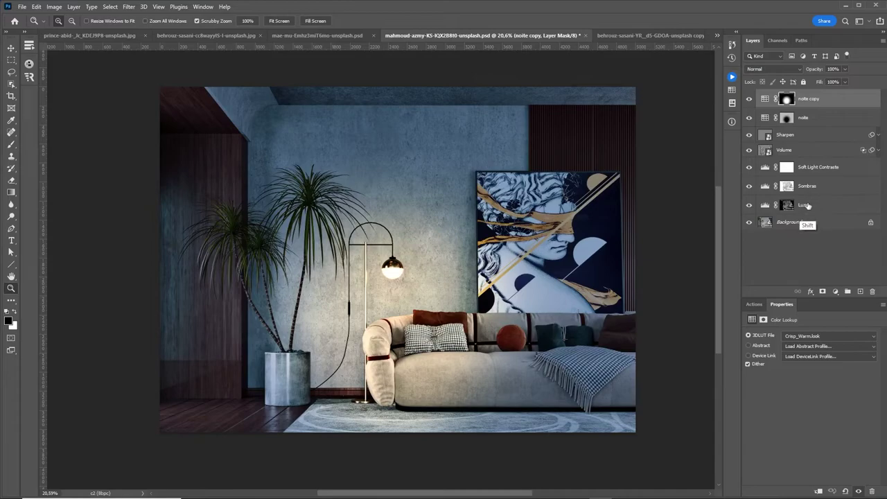
# Group the retouch layers into Group 1 and mask it off the image's left side.
pyautogui.keyDown('shift'); pyautogui.click(809, 204); pyautogui.keyUp('shift')
pyautogui.hotkey('ctrl', '0')
pyautogui.hotkey('ctrl', 'g')
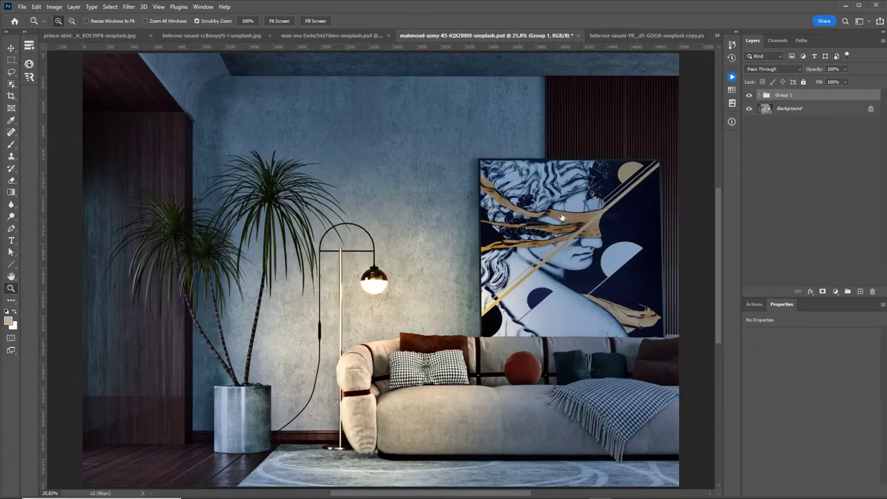
pyautogui.press('b')
pyautogui.moveTo(81, 59); pyautogui.dragTo(301, 486)
pyautogui.hotkey('ctrl', '-')
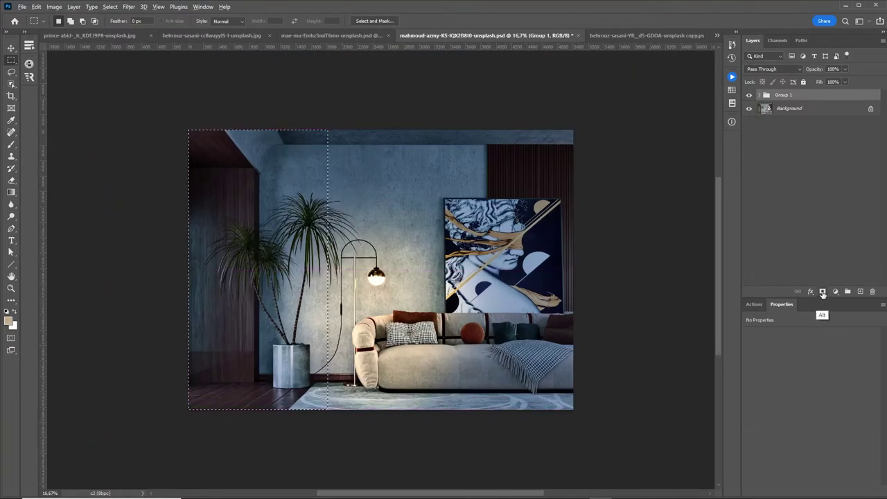
pyautogui.click(822, 291)
# Stretch the Group 1 mask to shift the before/after split and commit it.
pyautogui.press('z')
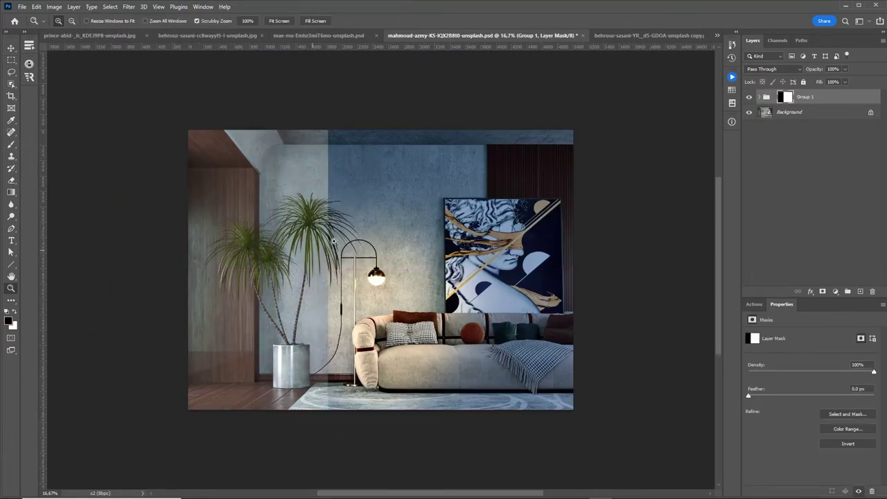
pyautogui.click(384, 249)
pyautogui.hotkey('ctrl', 't')
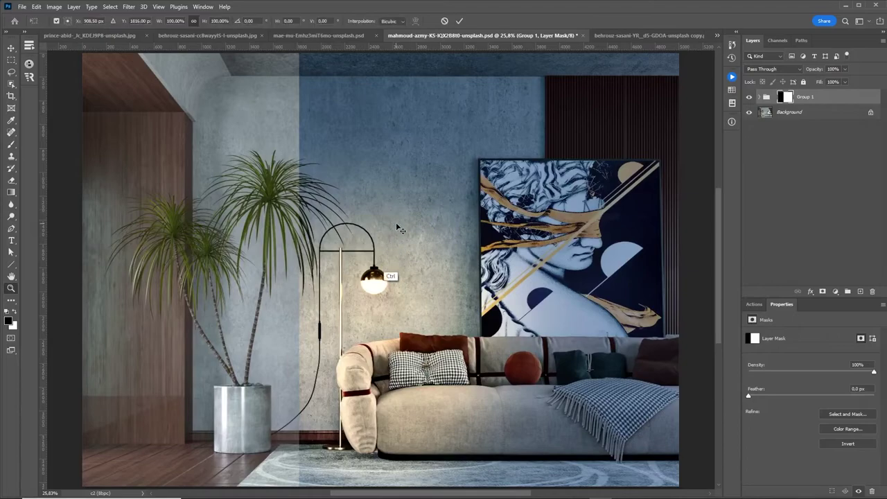
pyautogui.moveTo(300, 270)
pyautogui.mouseDown()
pyautogui.moveTo(390, 291)
pyautogui.moveTo(115, 277)
pyautogui.moveTo(683, 242)
pyautogui.moveTo(111, 251)
pyautogui.moveTo(675, 262)
pyautogui.moveTo(402, 258)
pyautogui.moveTo(149, 277)
pyautogui.moveTo(595, 277)
pyautogui.moveTo(267, 291)
pyautogui.moveTo(328, 257)
pyautogui.mouseUp()
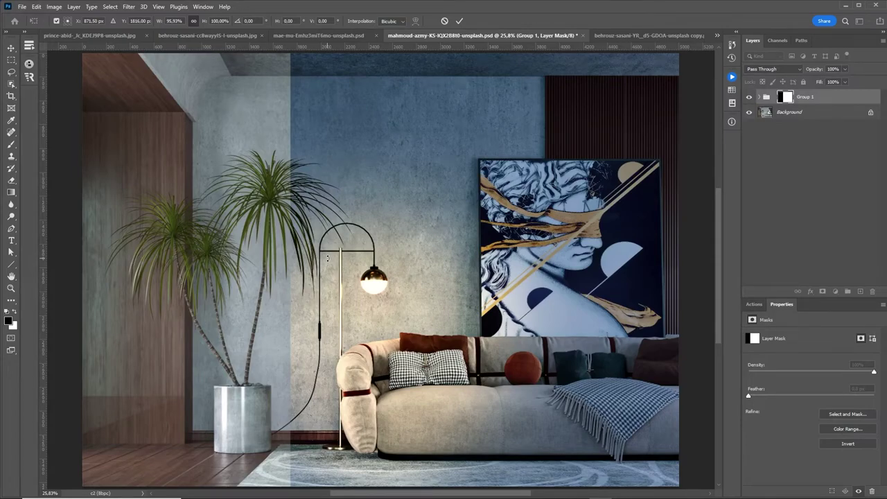
pyautogui.press('Return')
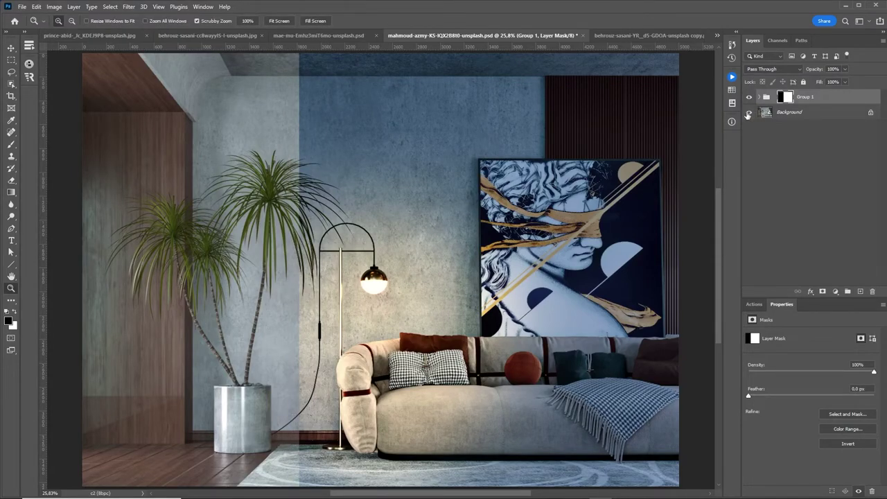
# Switch to the feather-earring portrait and fit it in the window.
pyautogui.click(662, 35)
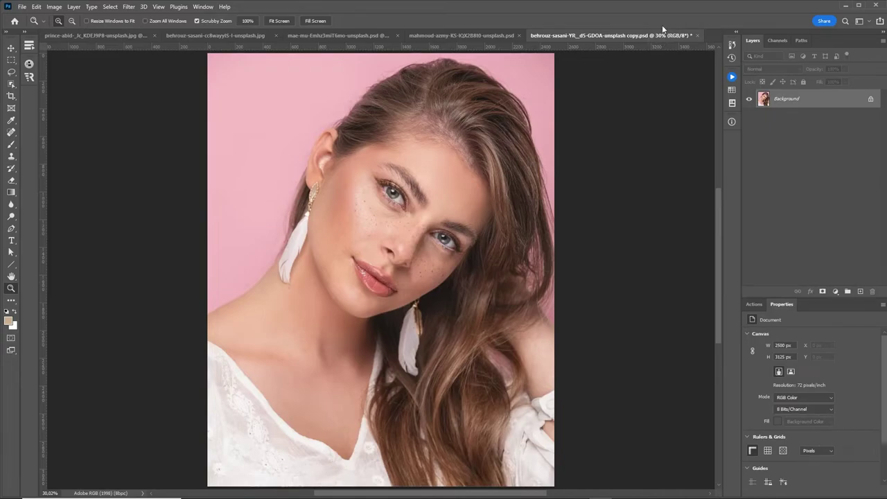
pyautogui.moveTo(360, 210); pyautogui.dragTo(430, 188)
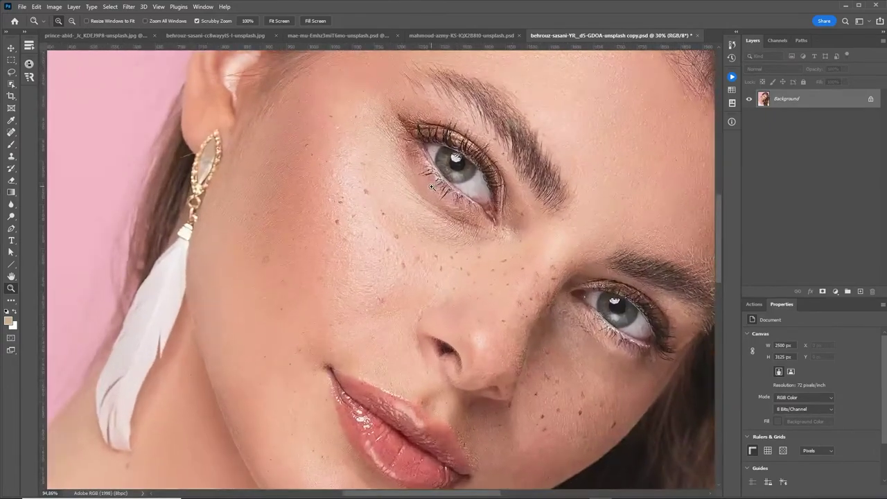
pyautogui.hotkey('ctrl', '0')
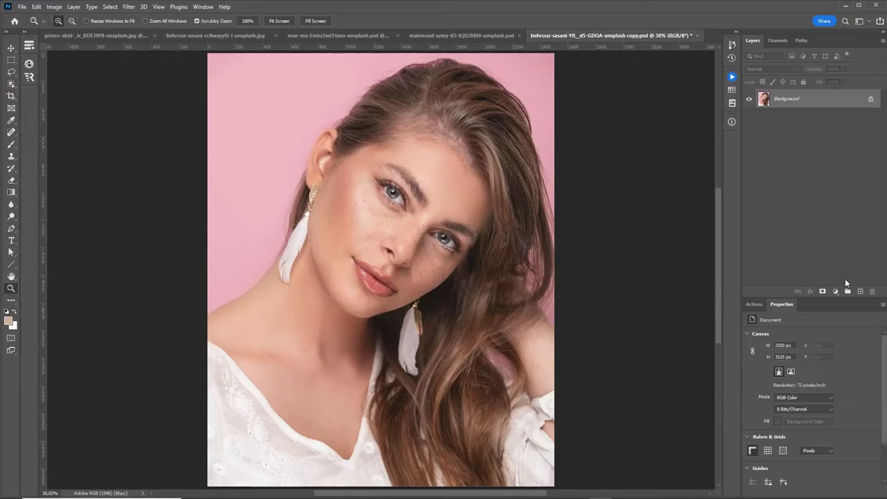
# Run Luz e sombras with Levels inputs 103, 0,76 and 250.
pyautogui.click(753, 304)
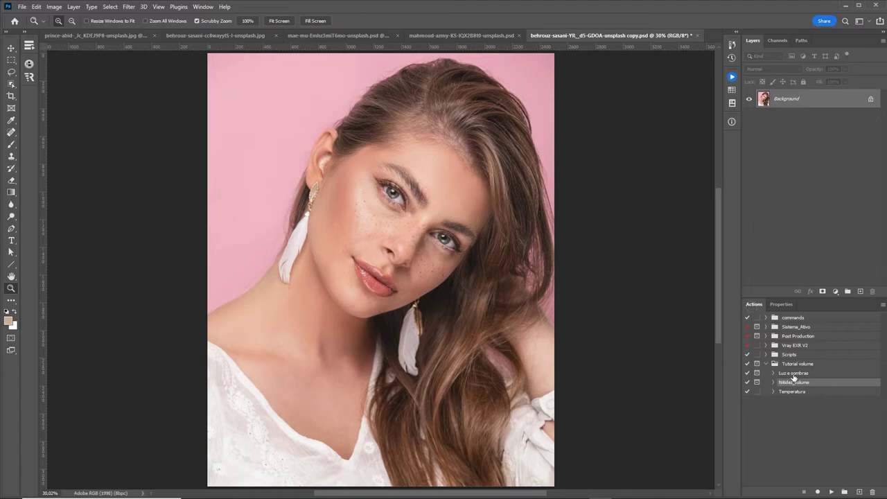
pyautogui.click(793, 375)
pyautogui.click(831, 491)
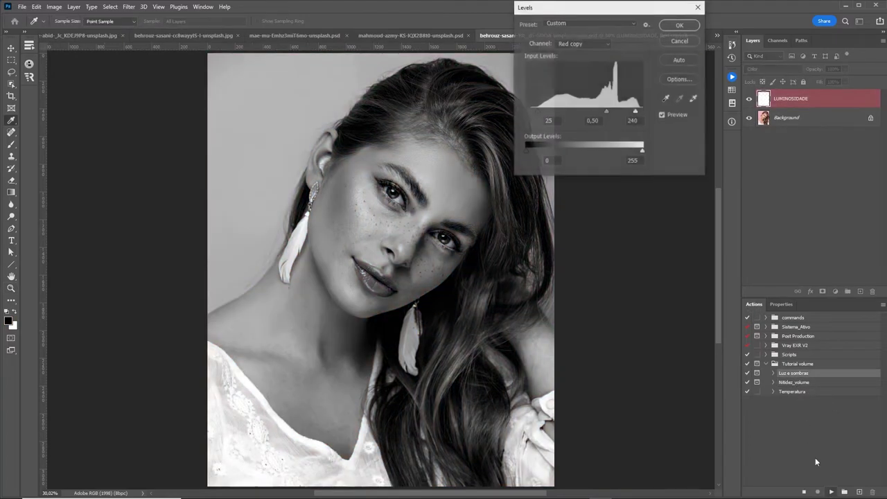
pyautogui.moveTo(636, 112); pyautogui.dragTo(643, 113)
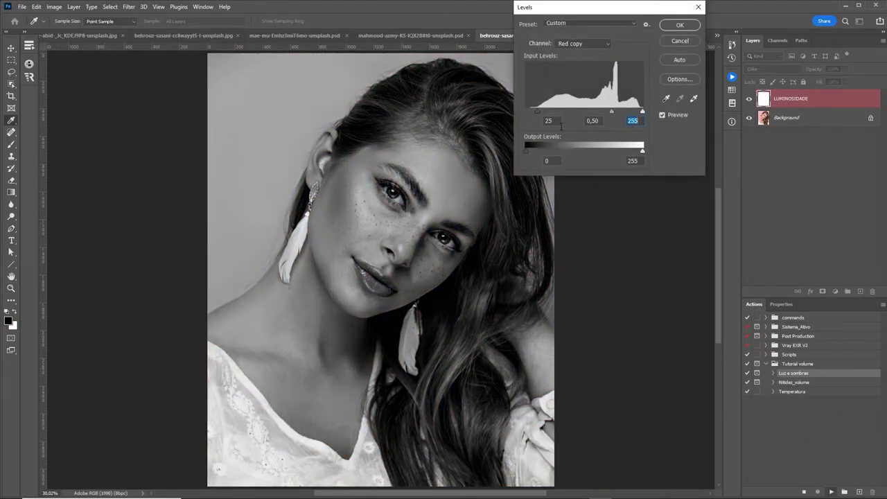
pyautogui.moveTo(543, 113); pyautogui.dragTo(613, 110)
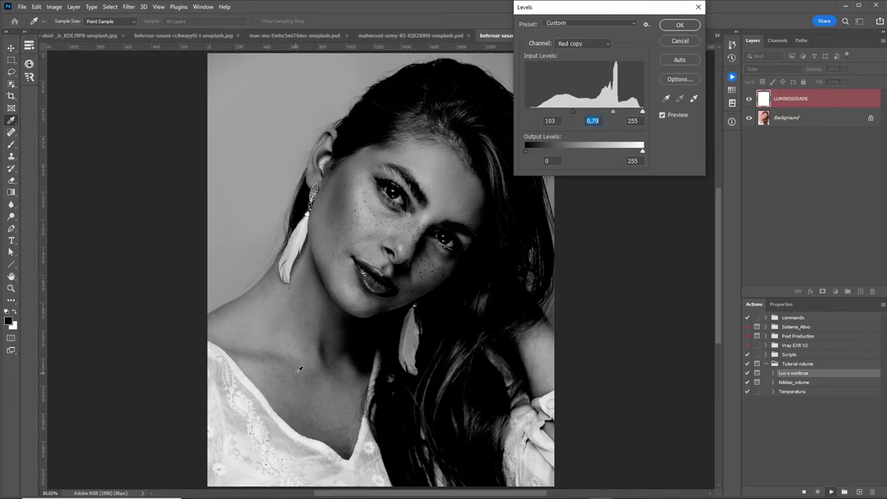
pyautogui.moveTo(642, 112); pyautogui.dragTo(639, 112)
pyautogui.click(640, 112)
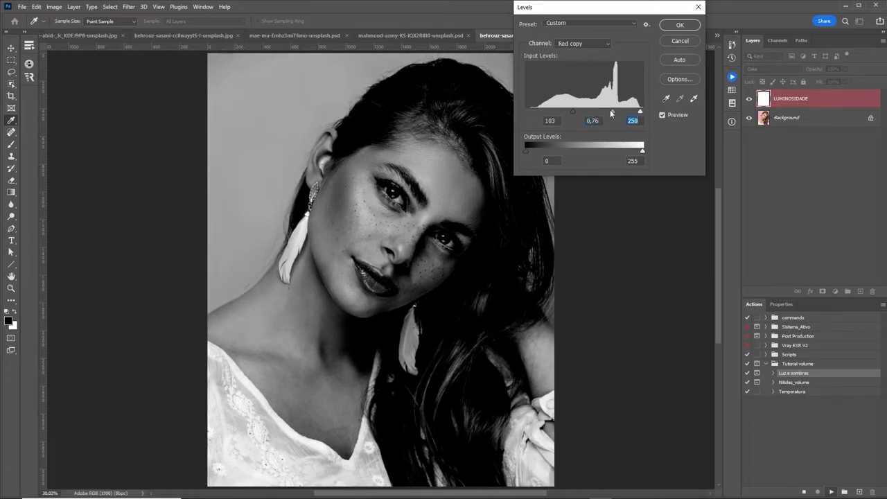
pyautogui.click(680, 26)
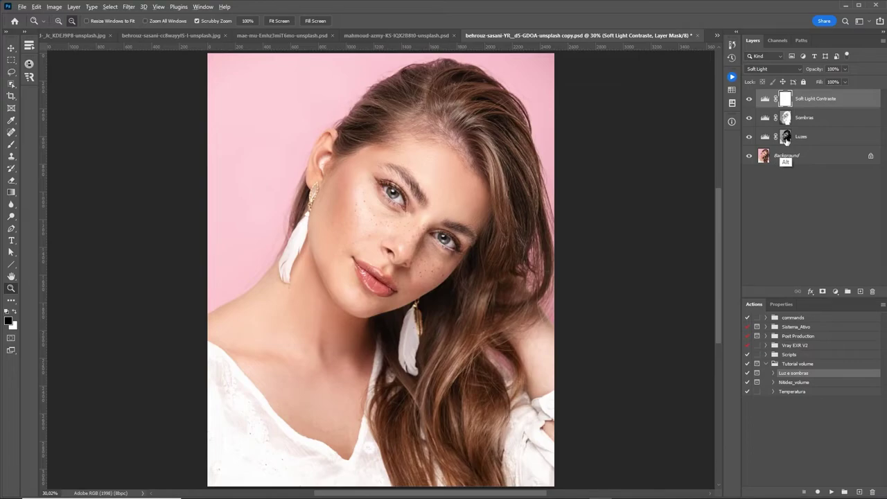
# View the Luzes mask alone and sample a light grey near the collar.
pyautogui.keyDown('alt'); pyautogui.click(785, 136); pyautogui.keyUp('alt')
pyautogui.scroll(-3, 395, 254)
pyautogui.moveTo(396, 254); pyautogui.dragTo(484, 258)
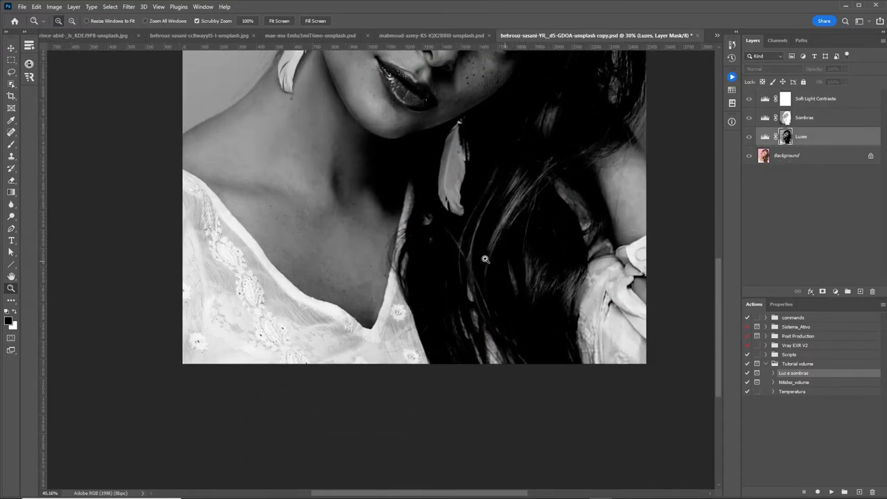
pyautogui.press('i')
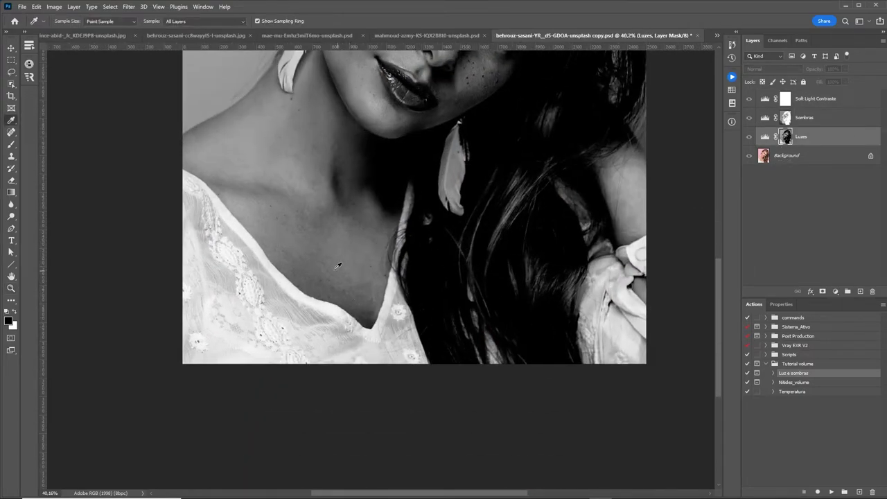
pyautogui.click(244, 199)
pyautogui.click(255, 258)
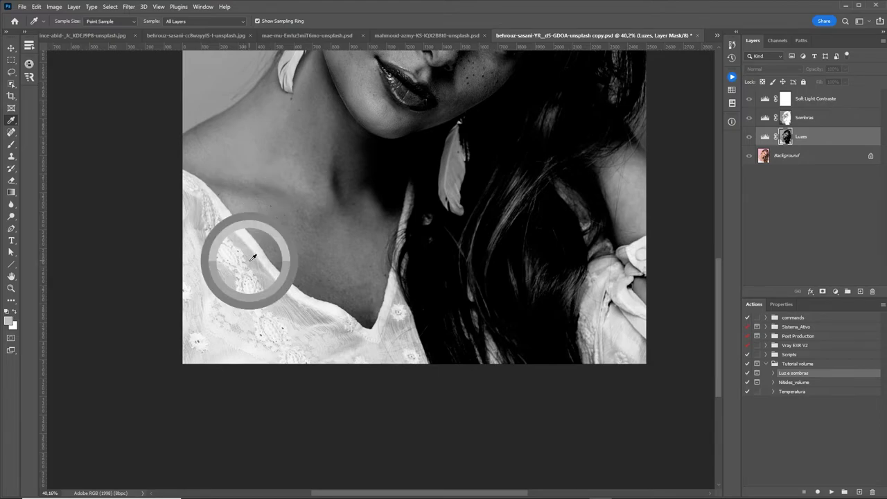
pyautogui.moveTo(258, 262); pyautogui.dragTo(265, 272)
# Paint the grey over the lace collar, feather and neckline, then return to colour view.
pyautogui.press('b')
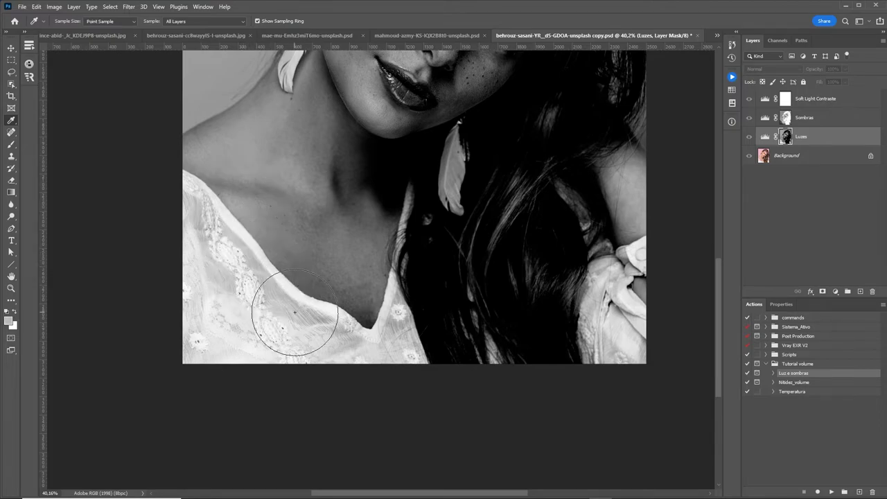
pyautogui.moveTo(211, 236); pyautogui.dragTo(188, 297)
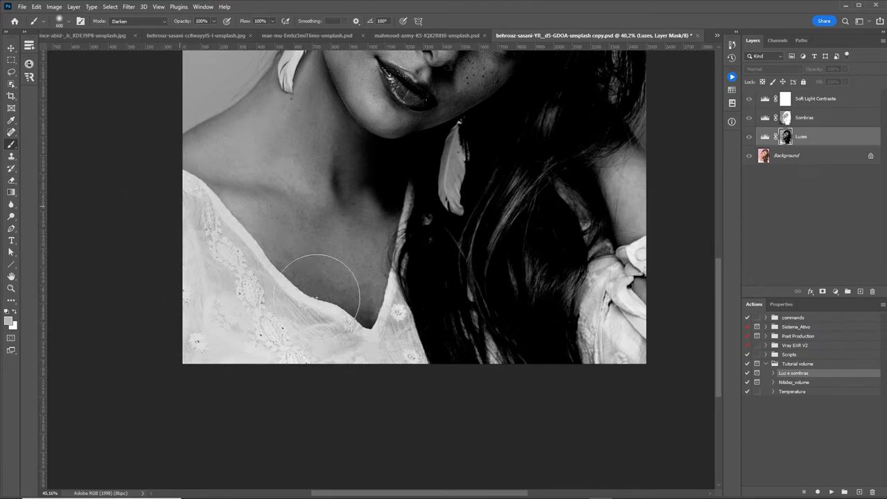
pyautogui.moveTo(450, 208); pyautogui.dragTo(454, 176)
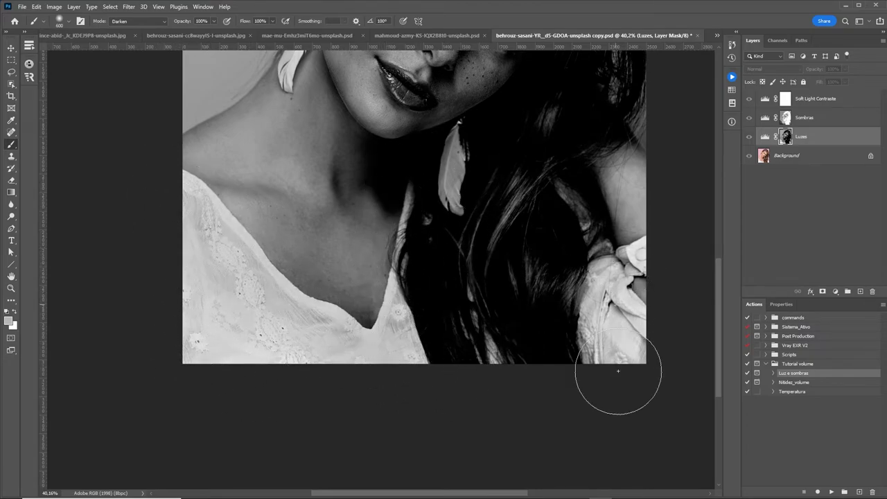
pyautogui.moveTo(361, 362)
pyautogui.mouseDown()
pyautogui.moveTo(326, 277)
pyautogui.moveTo(188, 218)
pyautogui.moveTo(362, 367)
pyautogui.moveTo(315, 358)
pyautogui.mouseUp()
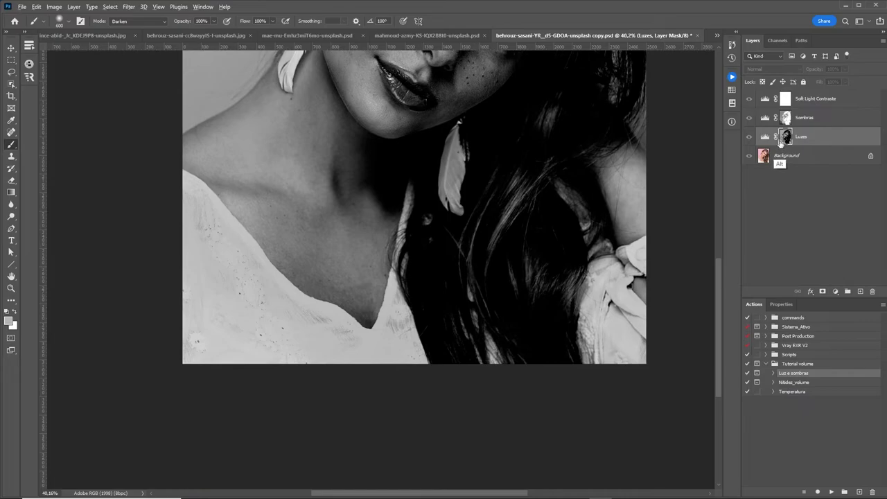
pyautogui.moveTo(786, 136); pyautogui.dragTo(786, 118)
pyautogui.keyDown('alt'); pyautogui.click(784, 139); pyautogui.keyUp('alt')
pyautogui.press('z')
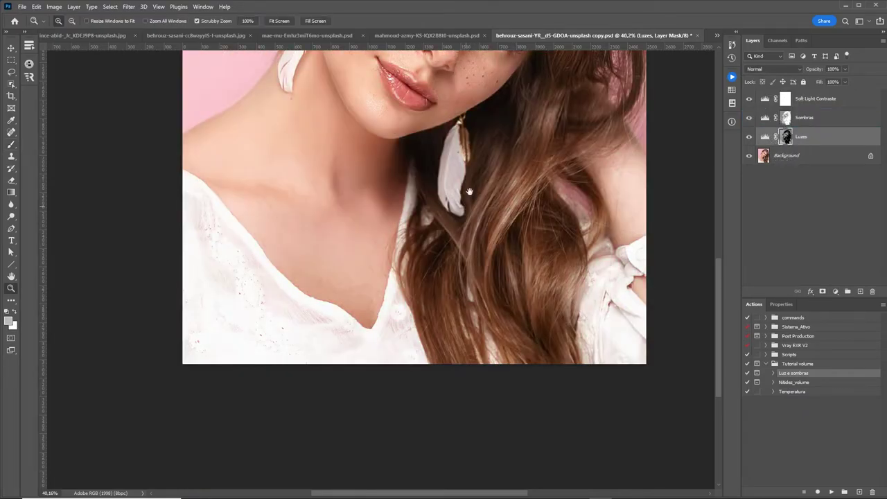
pyautogui.scroll(-5, 485, 236)
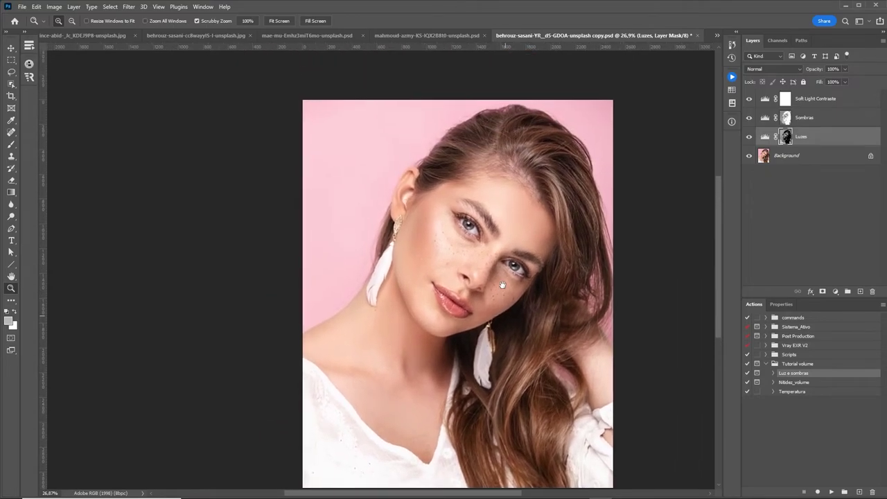
# Lower the Luzes Levels white input to 223.
pyautogui.hotkey('ctrl', '0')
pyautogui.click(764, 137)
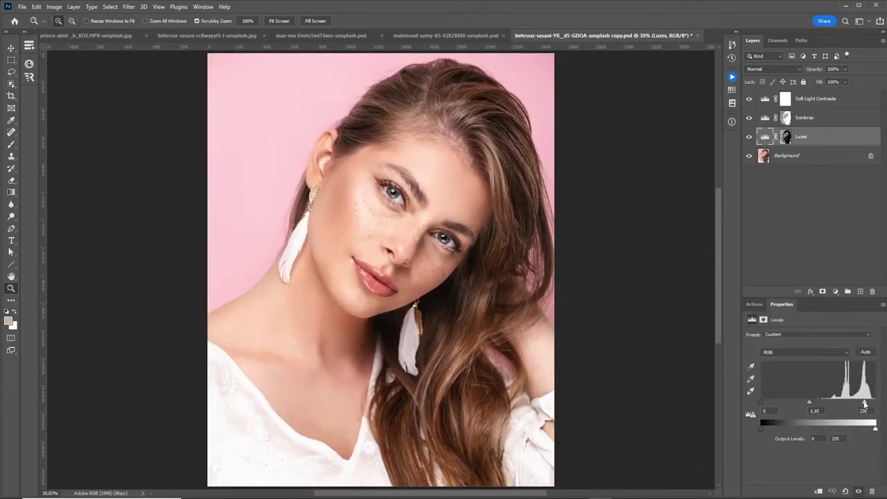
pyautogui.moveTo(864, 404); pyautogui.dragTo(860, 402)
pyautogui.scroll(-2, 425, 270)
# Sample a darker grey from the Luzes mask and ready the brush for painting.
pyautogui.press('b')
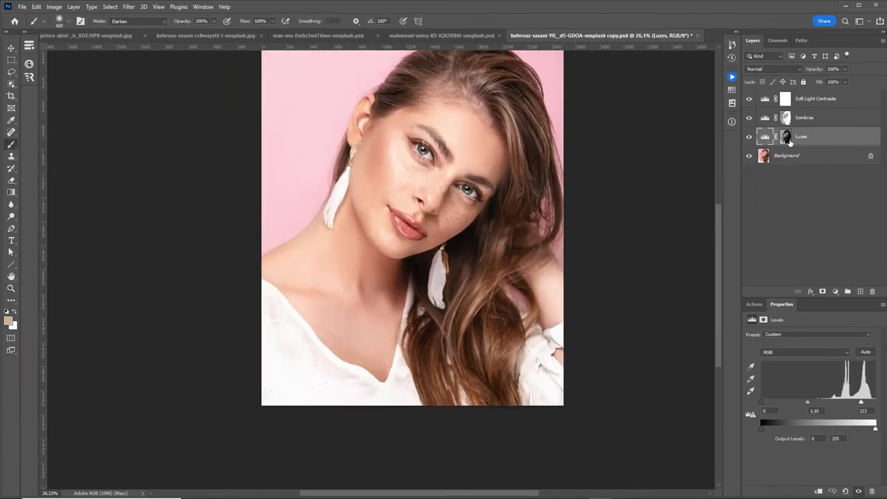
pyautogui.click(786, 137)
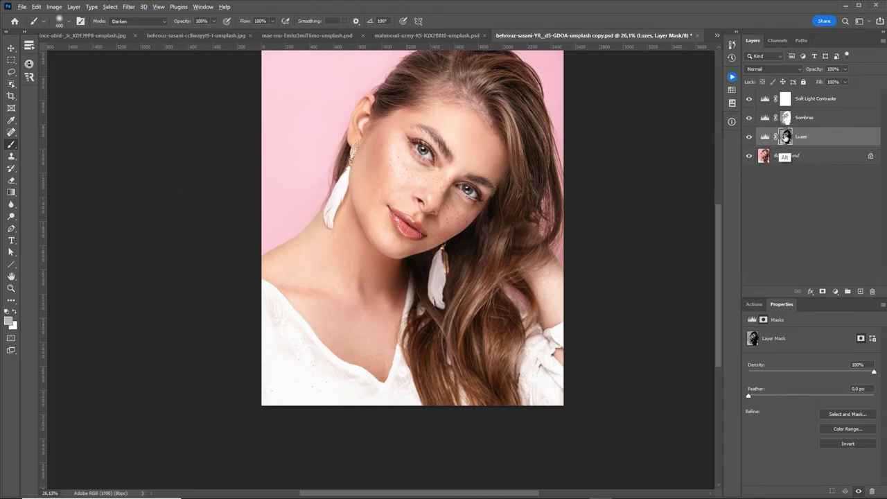
pyautogui.keyDown('alt'); pyautogui.click(785, 136); pyautogui.keyUp('alt')
pyautogui.press('i')
pyautogui.click(516, 159)
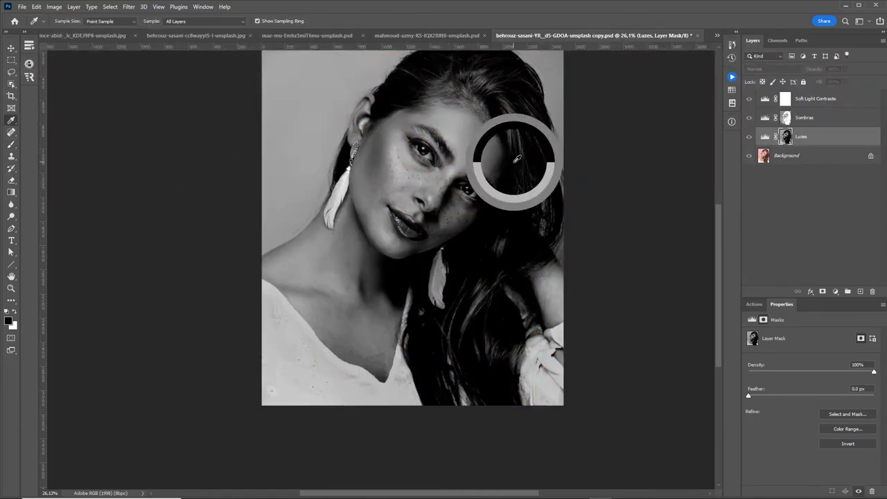
pyautogui.keyDown('alt'); pyautogui.click(785, 137); pyautogui.keyUp('alt')
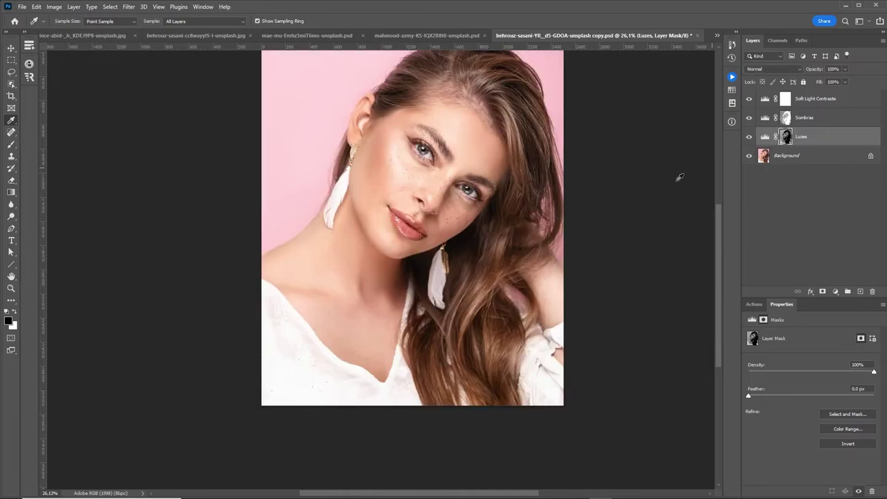
pyautogui.press('b')
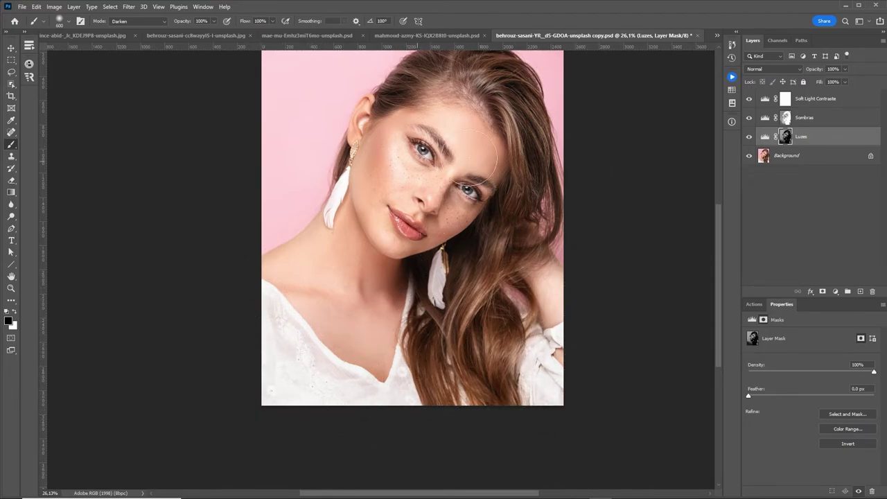
# Raise the Sombras black input to 23, then select Soft Light Contraste and show Actions.
pyautogui.click(765, 117)
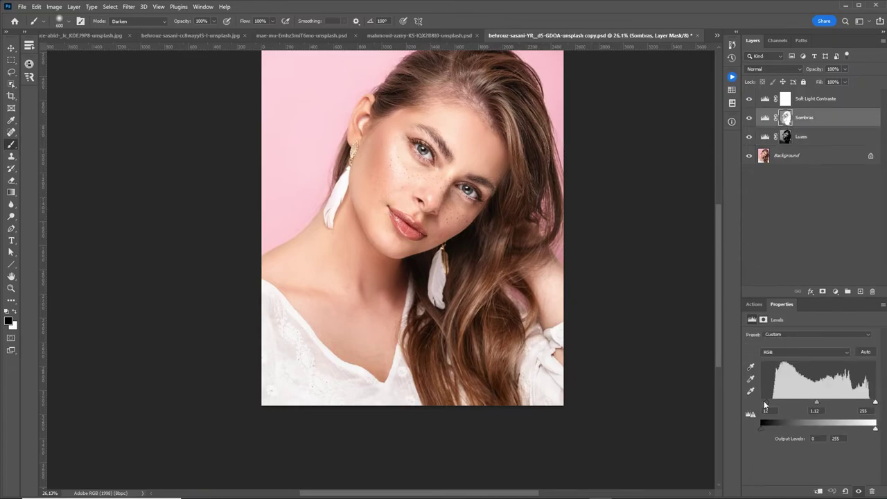
pyautogui.moveTo(764, 401); pyautogui.dragTo(771, 402)
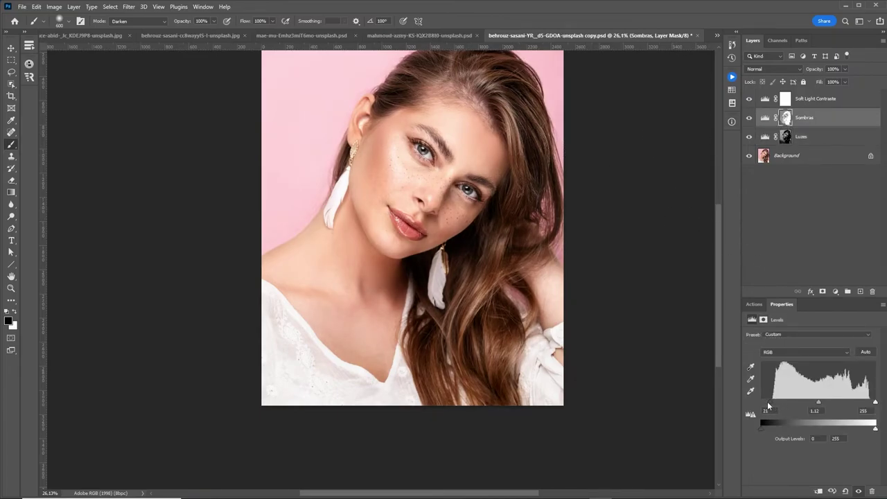
pyautogui.press('z')
pyautogui.moveTo(442, 127); pyautogui.dragTo(455, 110)
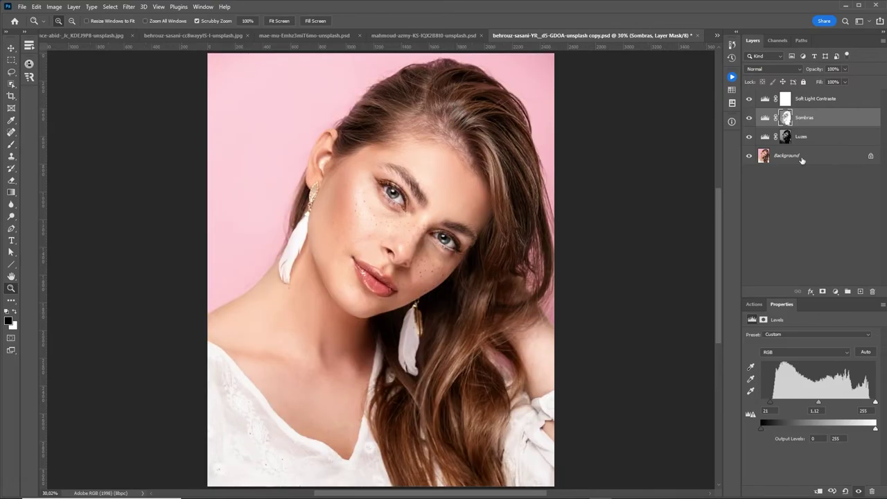
pyautogui.click(763, 98)
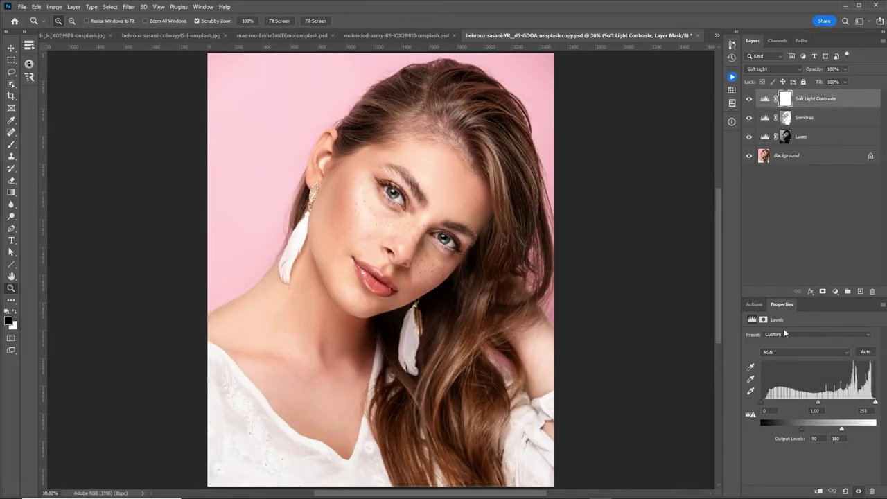
pyautogui.click(753, 305)
# Run the Nitidez_volume action and apply the Volume layer's High Pass at 44,3 radius.
pyautogui.keyDown('ctrl'); pyautogui.doubleClick(790, 382); pyautogui.keyUp('ctrl')
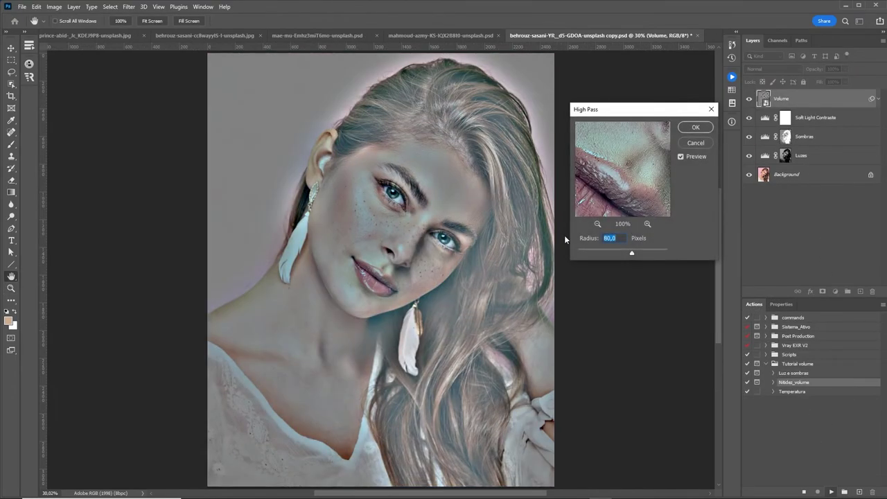
pyautogui.moveTo(627, 253); pyautogui.dragTo(624, 255)
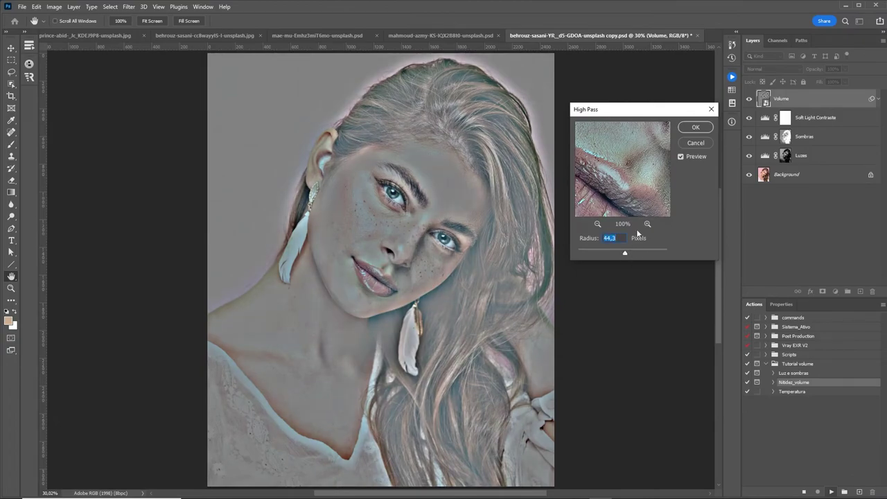
pyautogui.click(690, 128)
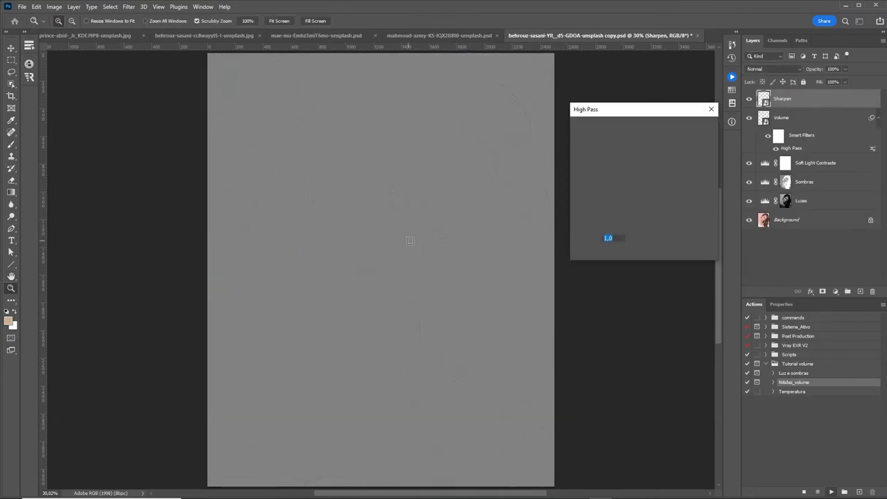
# Give the Linear Light Sharpen layer a 0,1 px High Pass and 50% opacity.
pyautogui.write('1')
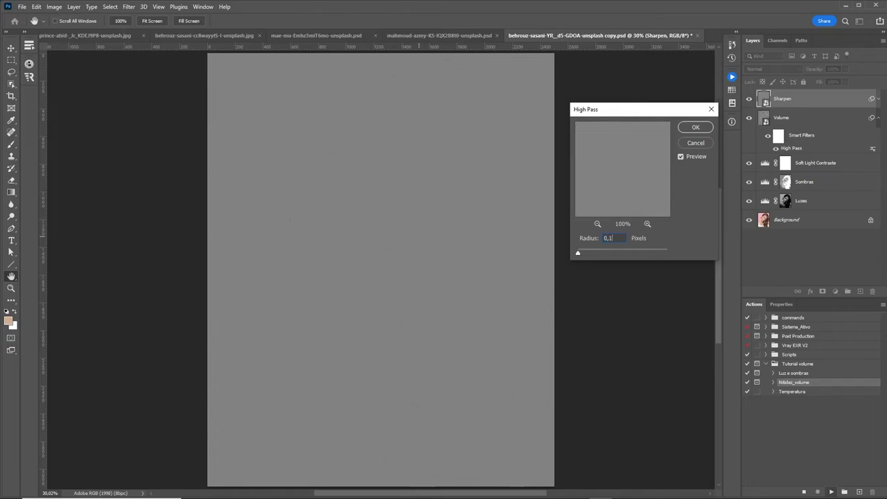
pyautogui.press('Return')
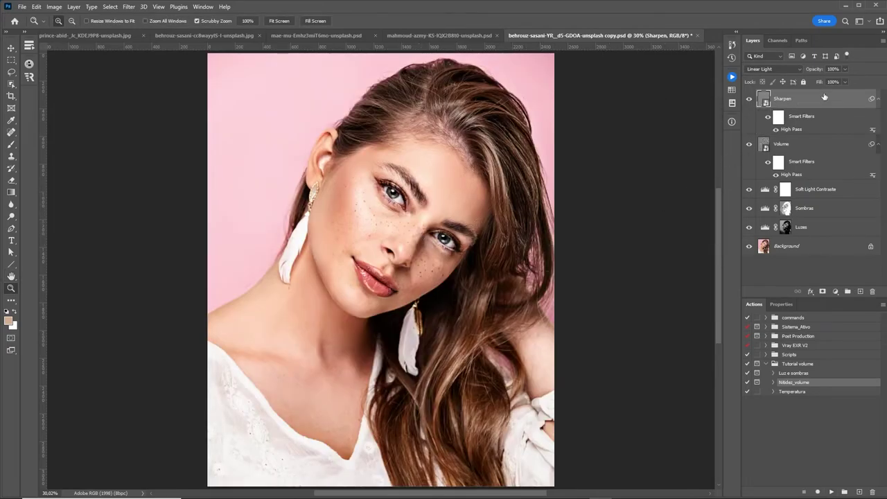
pyautogui.write('50')
pyautogui.press('Return')
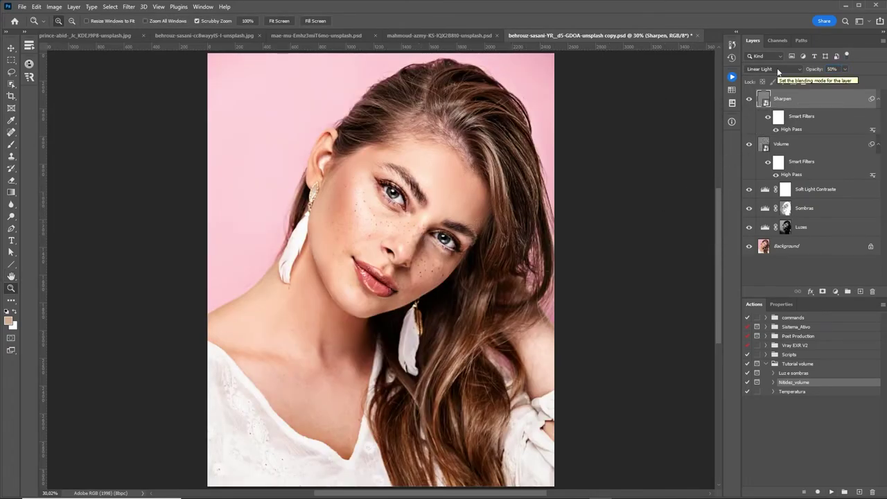
# Split Volume's Underlying Layer Blend If sliders to 27/183 and 103/250, then zoom on the eyes.
pyautogui.doubleClick(822, 146)
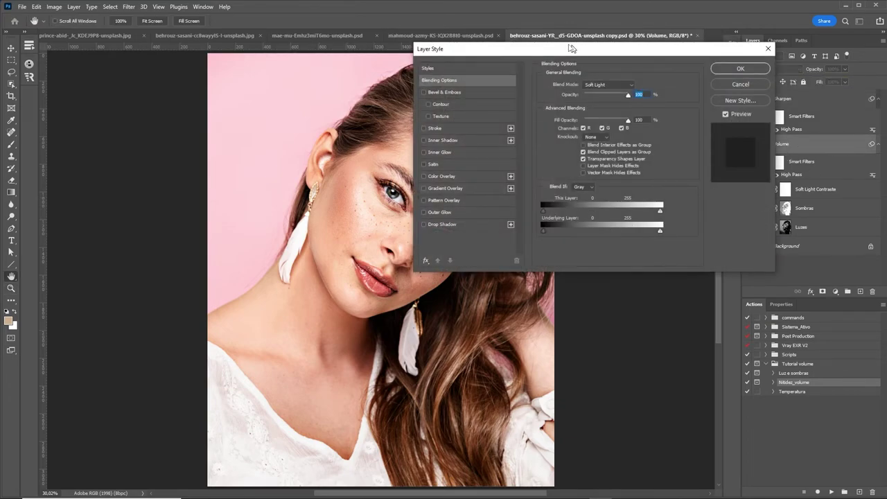
pyautogui.moveTo(569, 48); pyautogui.dragTo(675, 25)
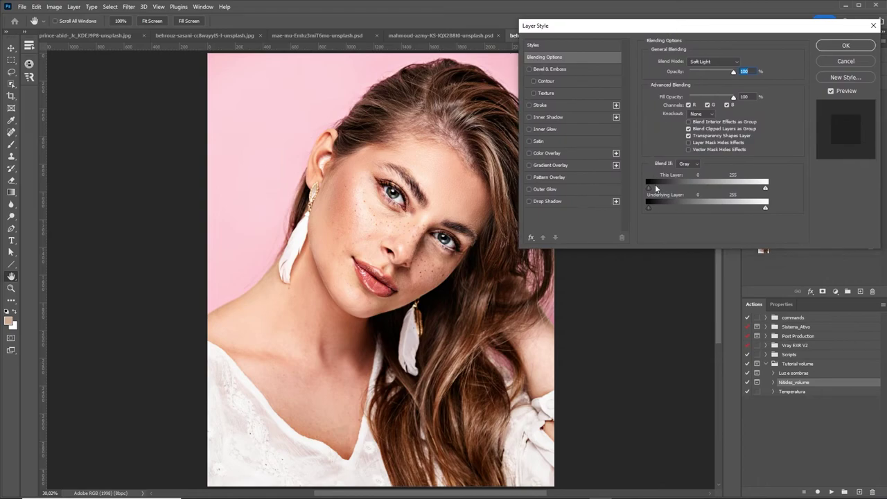
pyautogui.moveTo(648, 207); pyautogui.dragTo(719, 207)
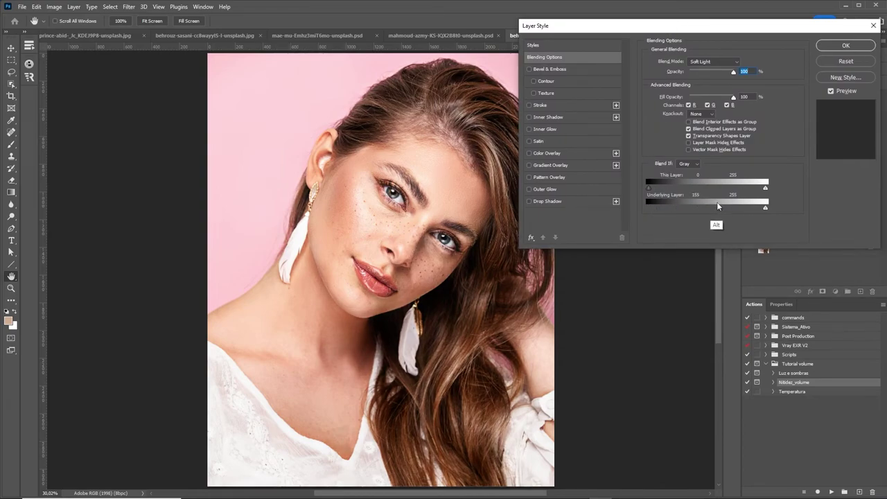
pyautogui.moveTo(719, 207); pyautogui.dragTo(660, 210)
pyautogui.moveTo(720, 207)
pyautogui.mouseDown()
pyautogui.moveTo(733, 212)
pyautogui.moveTo(697, 210)
pyautogui.moveTo(766, 211)
pyautogui.mouseUp()
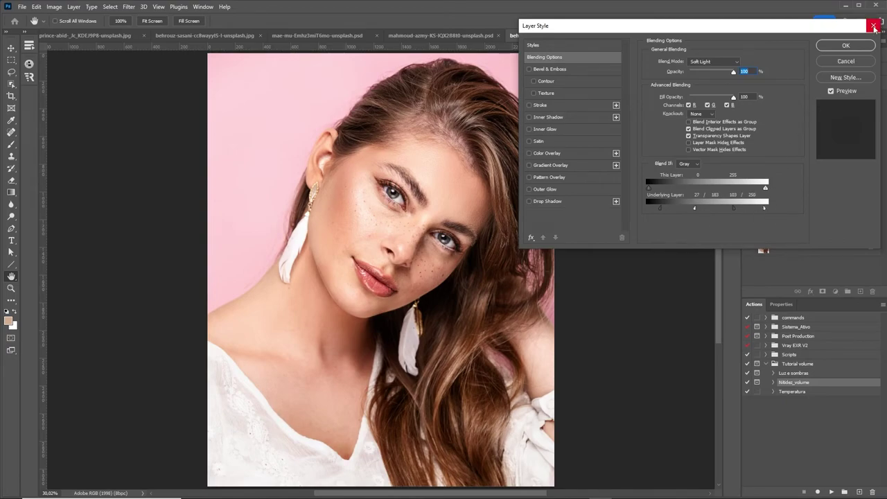
pyautogui.click(845, 45)
pyautogui.moveTo(460, 240); pyautogui.dragTo(444, 241)
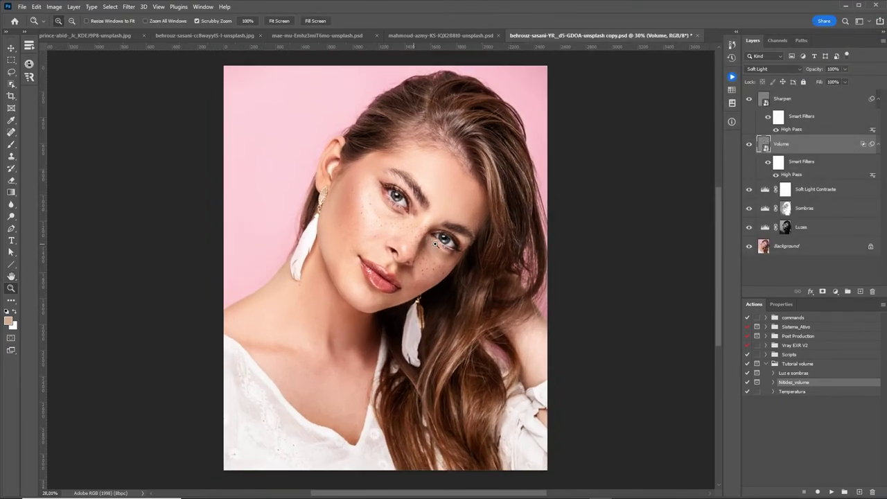
pyautogui.moveTo(383, 194)
pyautogui.mouseDown()
pyautogui.moveTo(420, 182)
pyautogui.moveTo(363, 197)
pyautogui.mouseUp()
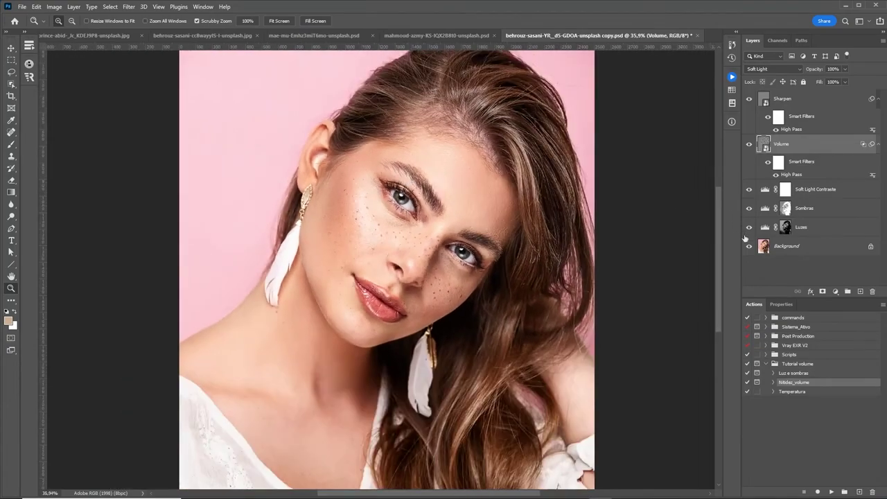
# Group the Sharpen through Luzes layers into Group 1 and zoom out.
pyautogui.click(797, 106)
pyautogui.keyDown('shift'); pyautogui.click(800, 227); pyautogui.keyUp('shift')
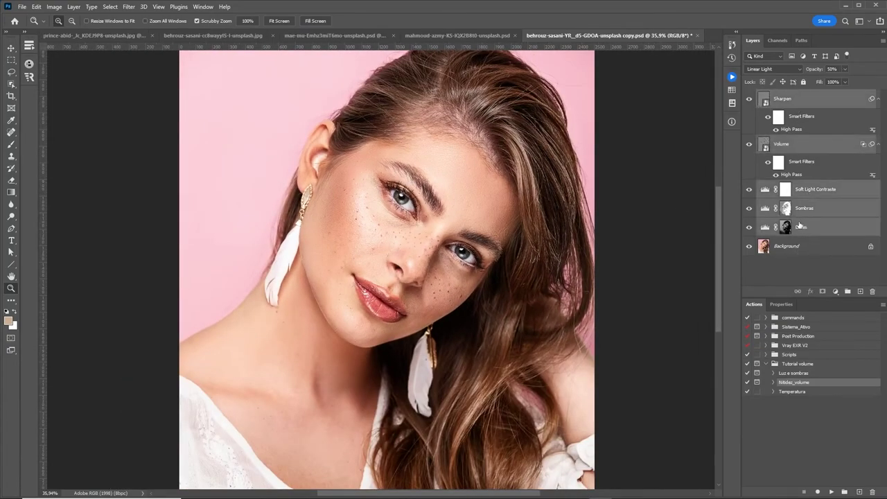
pyautogui.hotkey('ctrl', 'g')
pyautogui.moveTo(681, 194); pyautogui.dragTo(678, 193)
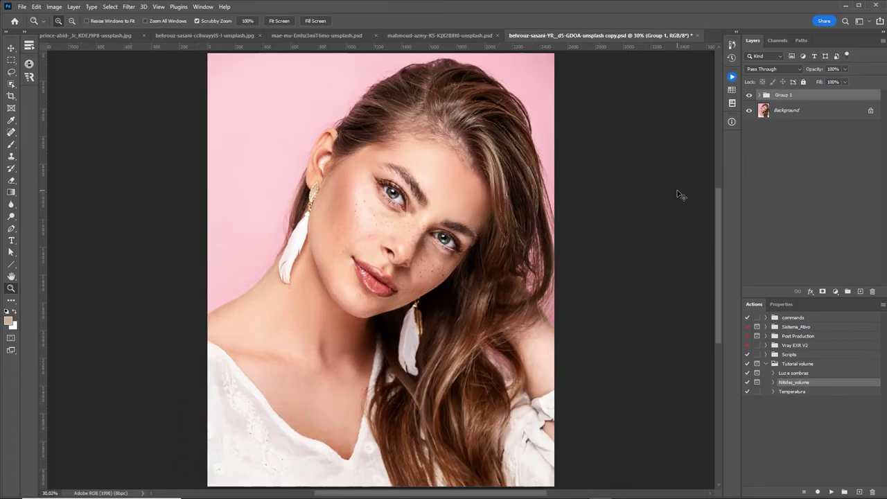
pyautogui.hotkey('ctrl', '-')
# Mask a left strip of Group 1, unlink the mask, and stretch it across the face as a before/after split.
pyautogui.press('m')
pyautogui.moveTo(237, 90); pyautogui.dragTo(305, 483)
pyautogui.click(822, 291)
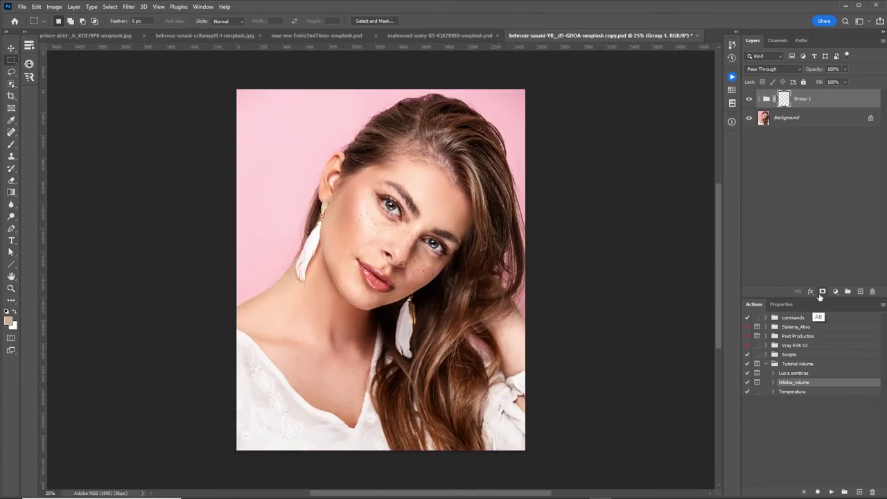
pyautogui.click(772, 101)
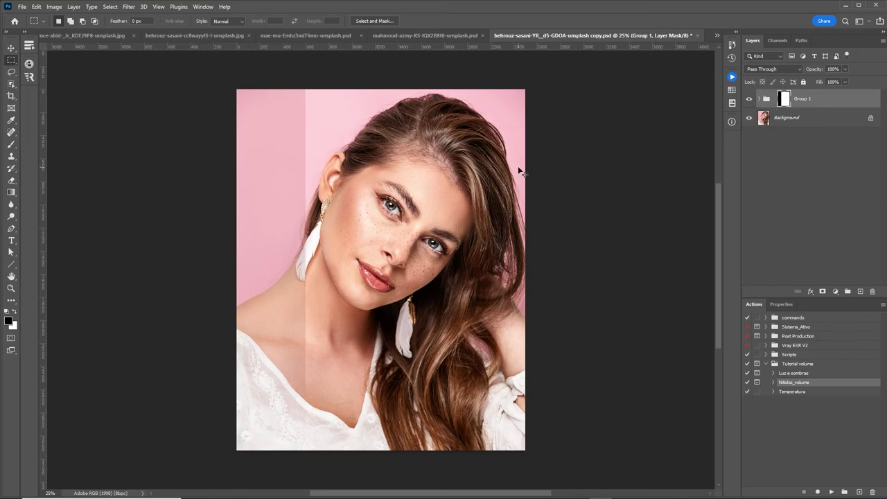
pyautogui.hotkey('ctrl', '0')
pyautogui.hotkey('ctrl', 't')
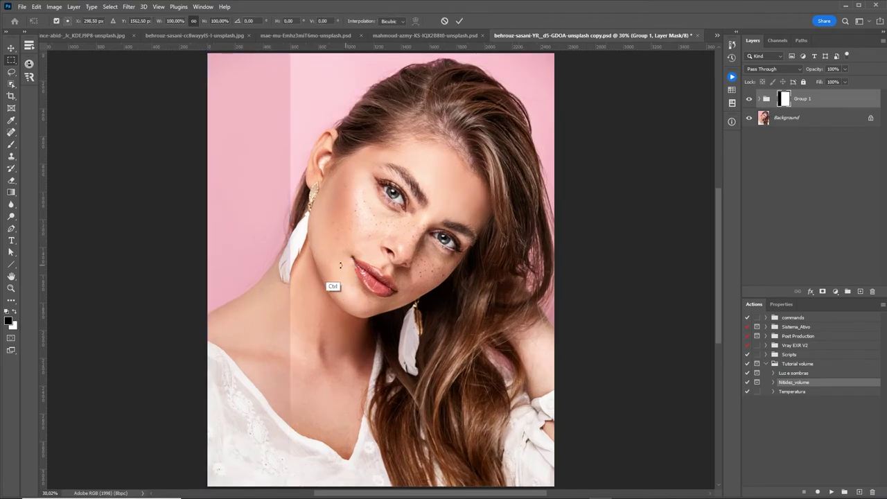
pyautogui.moveTo(288, 291)
pyautogui.mouseDown()
pyautogui.moveTo(429, 301)
pyautogui.moveTo(418, 312)
pyautogui.mouseUp()
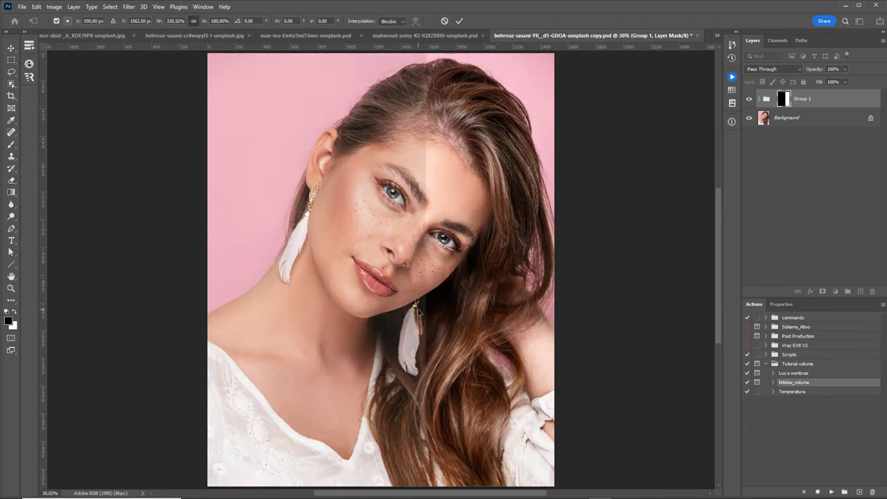
pyautogui.scroll(2, 418, 312)
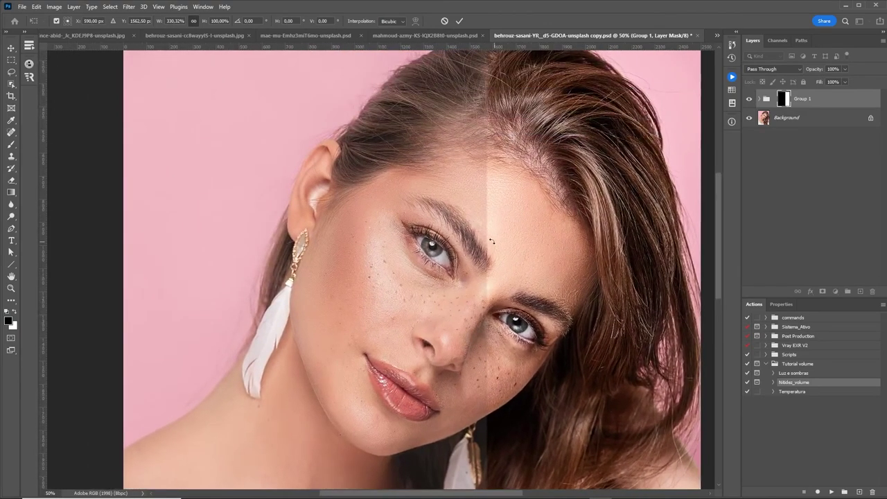
pyautogui.moveTo(491, 240)
pyautogui.mouseDown()
pyautogui.moveTo(656, 280)
pyautogui.moveTo(218, 312)
pyautogui.moveTo(599, 275)
pyautogui.moveTo(376, 278)
pyautogui.moveTo(223, 294)
pyautogui.moveTo(327, 277)
pyautogui.mouseUp()
# Commit the mask transform and nudge Volume's Blend If shadow split to 53/222.
pyautogui.press('Return')
pyautogui.press('z')
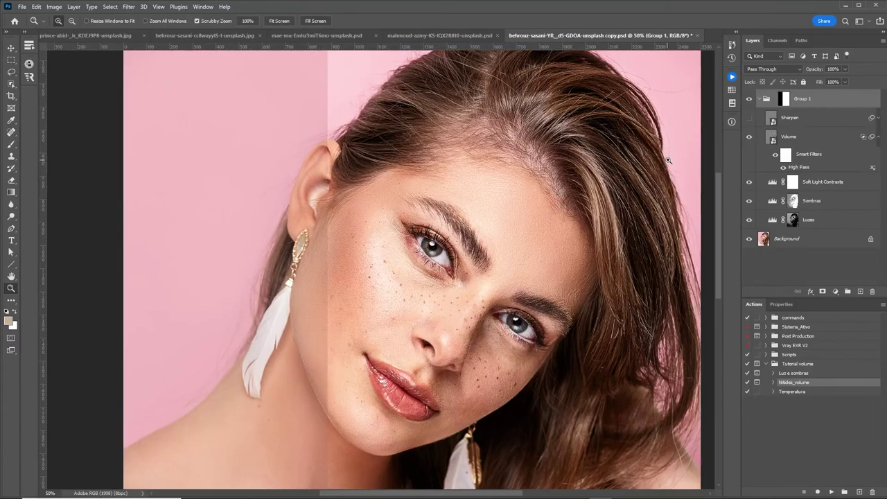
pyautogui.click(805, 140)
pyautogui.doubleClick(805, 140)
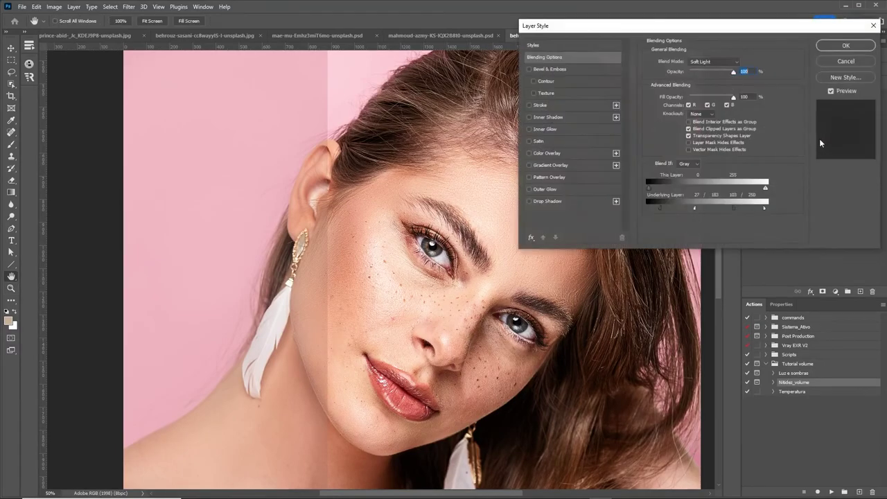
pyautogui.moveTo(672, 209); pyautogui.dragTo(672, 208)
pyautogui.click(846, 45)
# Disable Group 1's mask and toggle the group's visibility to compare before and after.
pyautogui.click(753, 104)
pyautogui.click(759, 99)
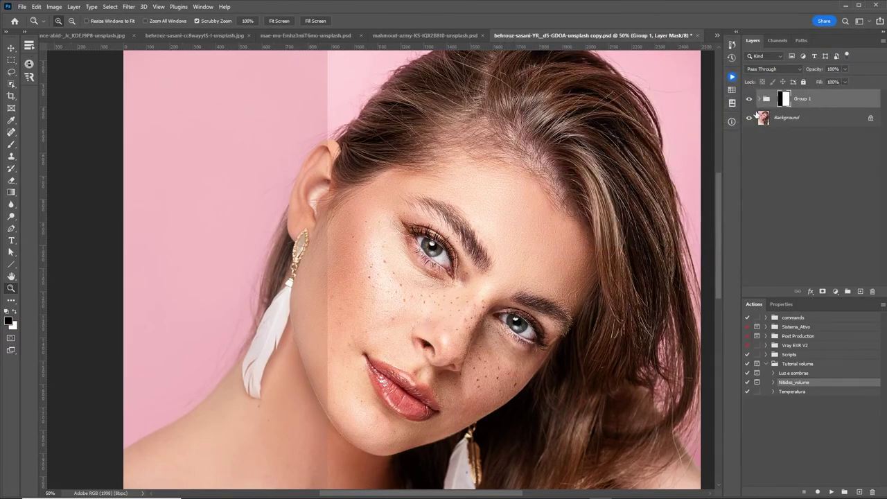
pyautogui.keyDown('shift'); pyautogui.click(782, 101); pyautogui.keyUp('shift')
pyautogui.click(749, 100)
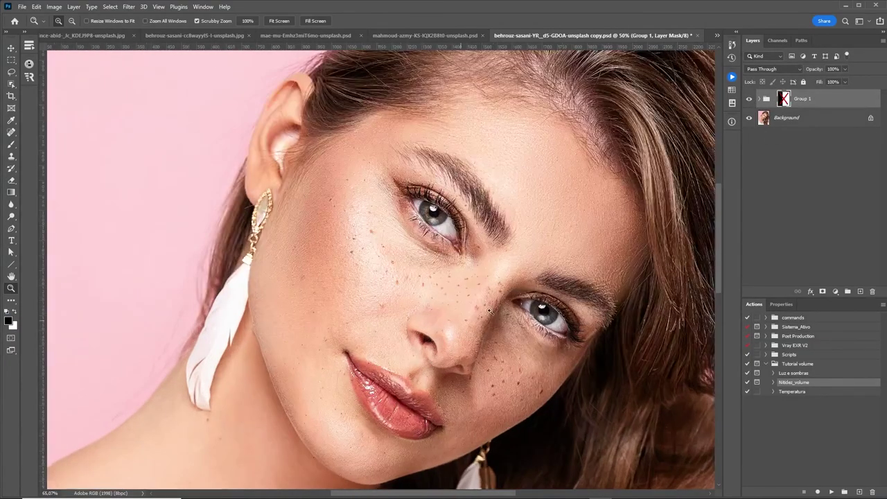
pyautogui.hotkey('ctrl', '0')
pyautogui.click(748, 100)
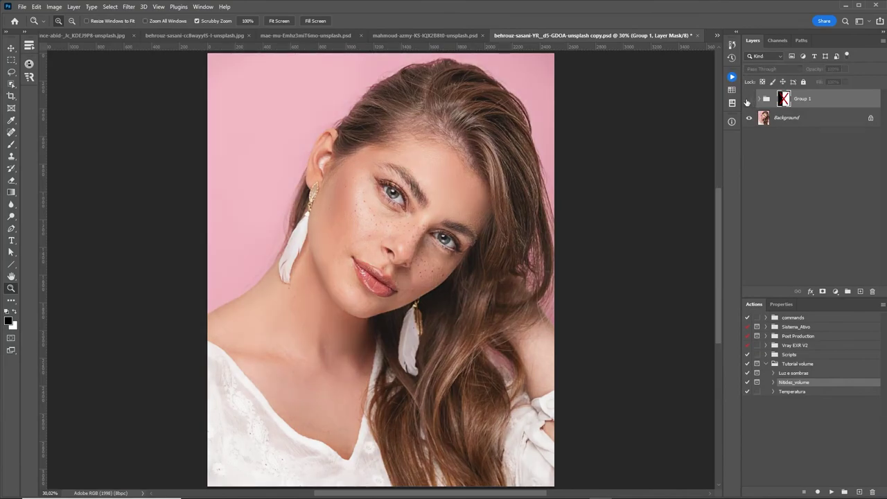
pyautogui.click(748, 100)
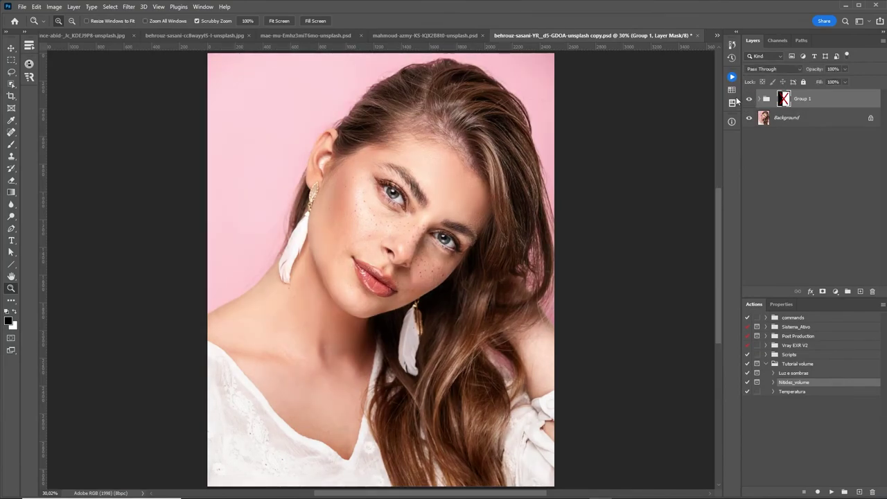